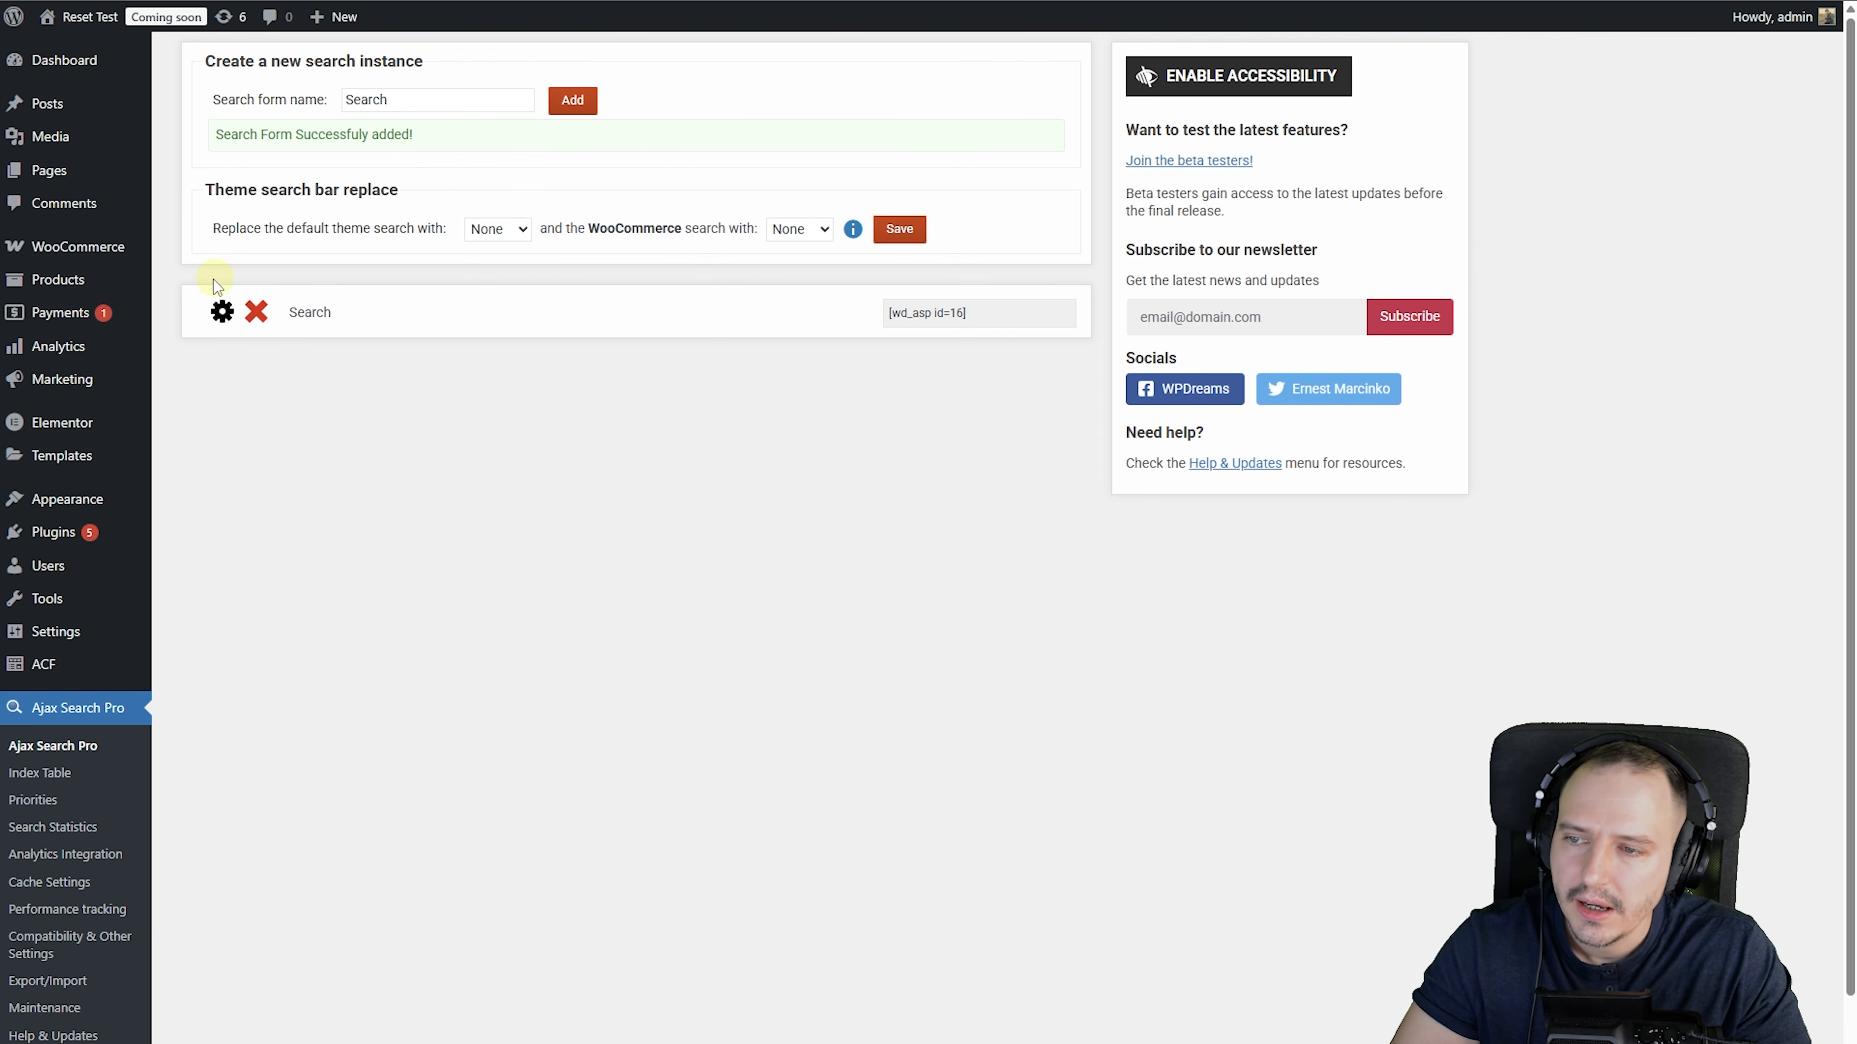
Open the settings of the Search instance and add Products to the custom post types to search in.
left_click(222, 313)
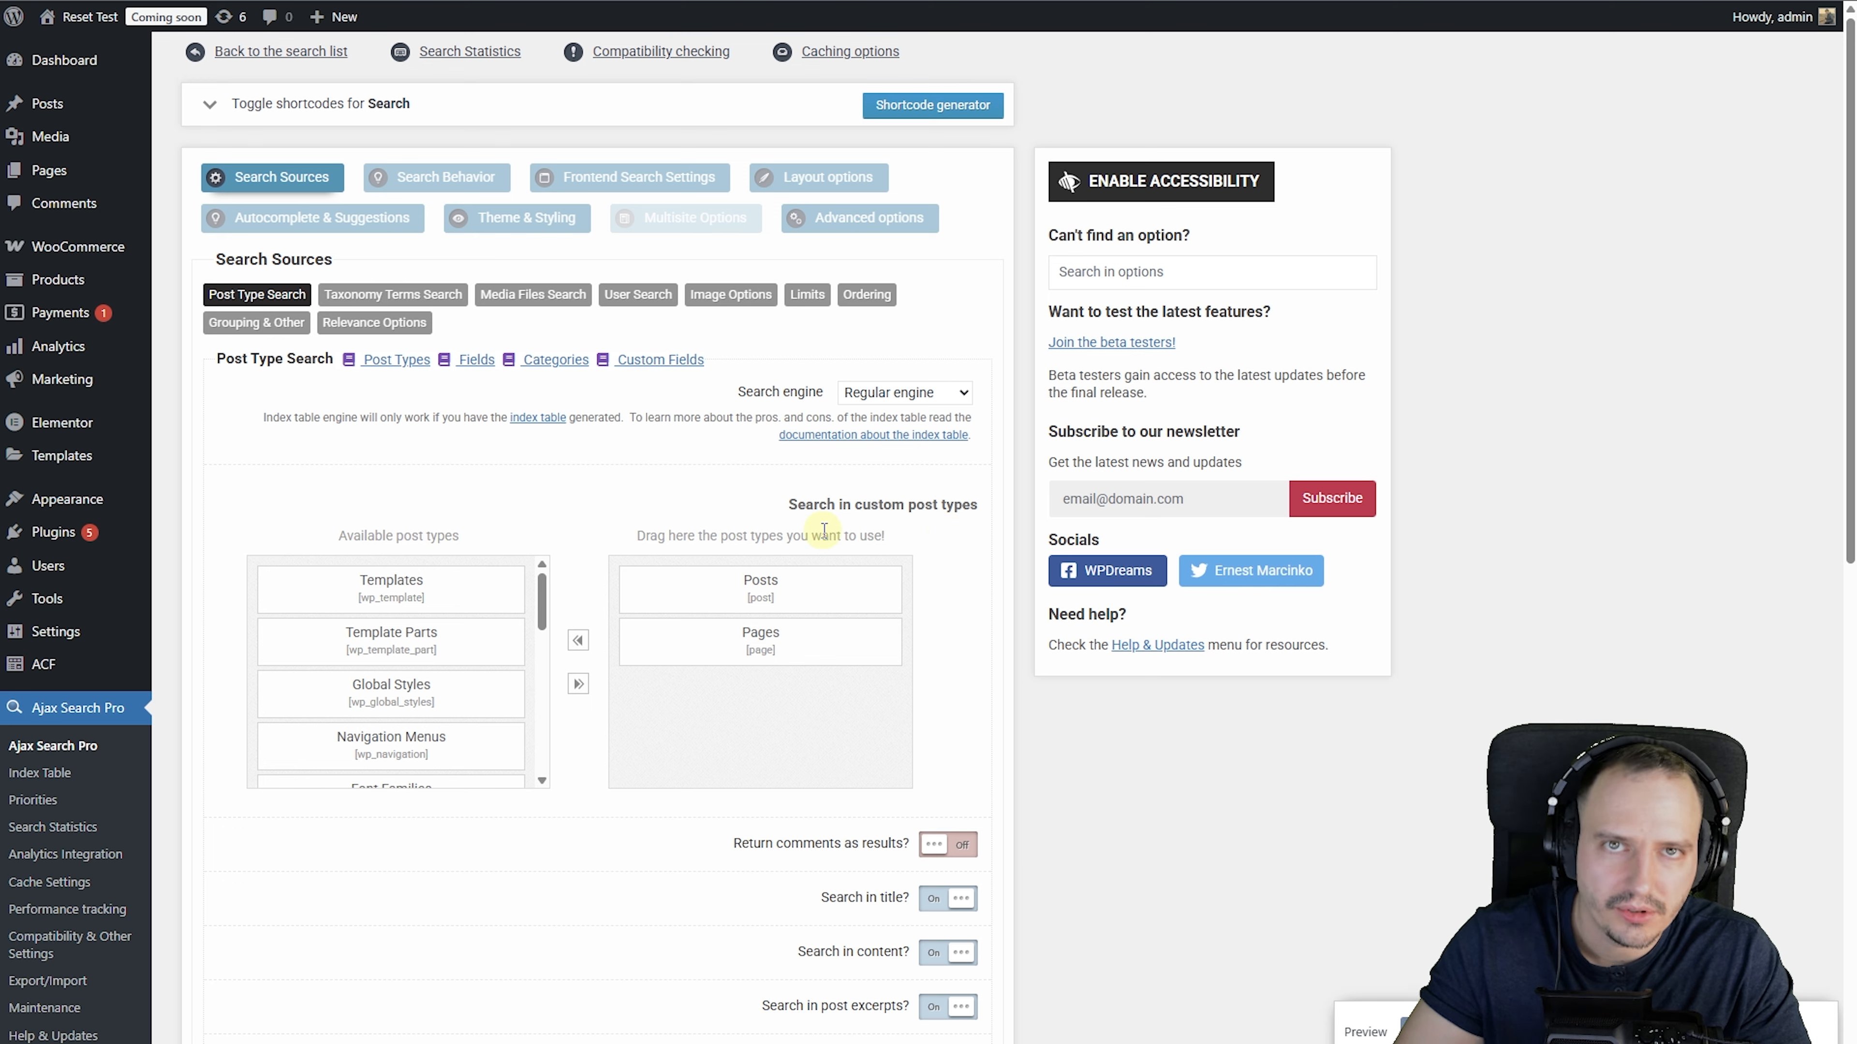
scroll(477, 684, "down", 10)
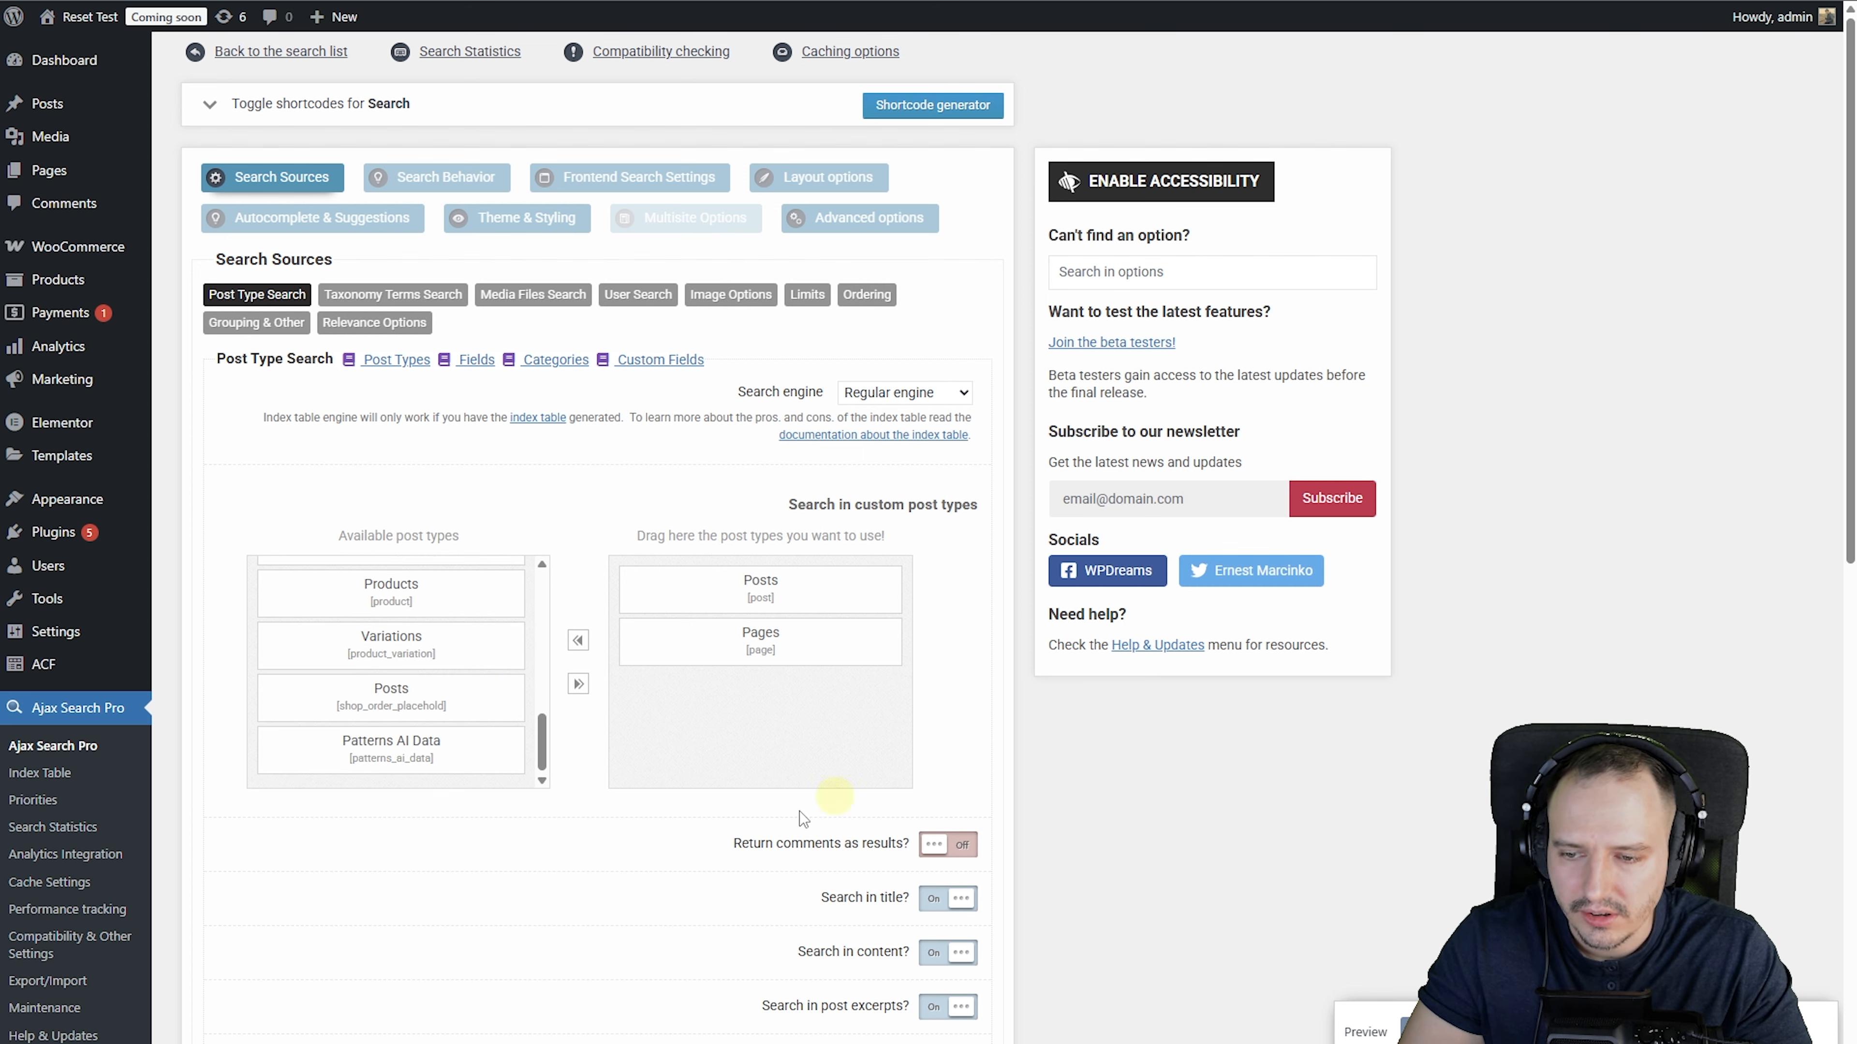
scroll(475, 695, "up", 2)
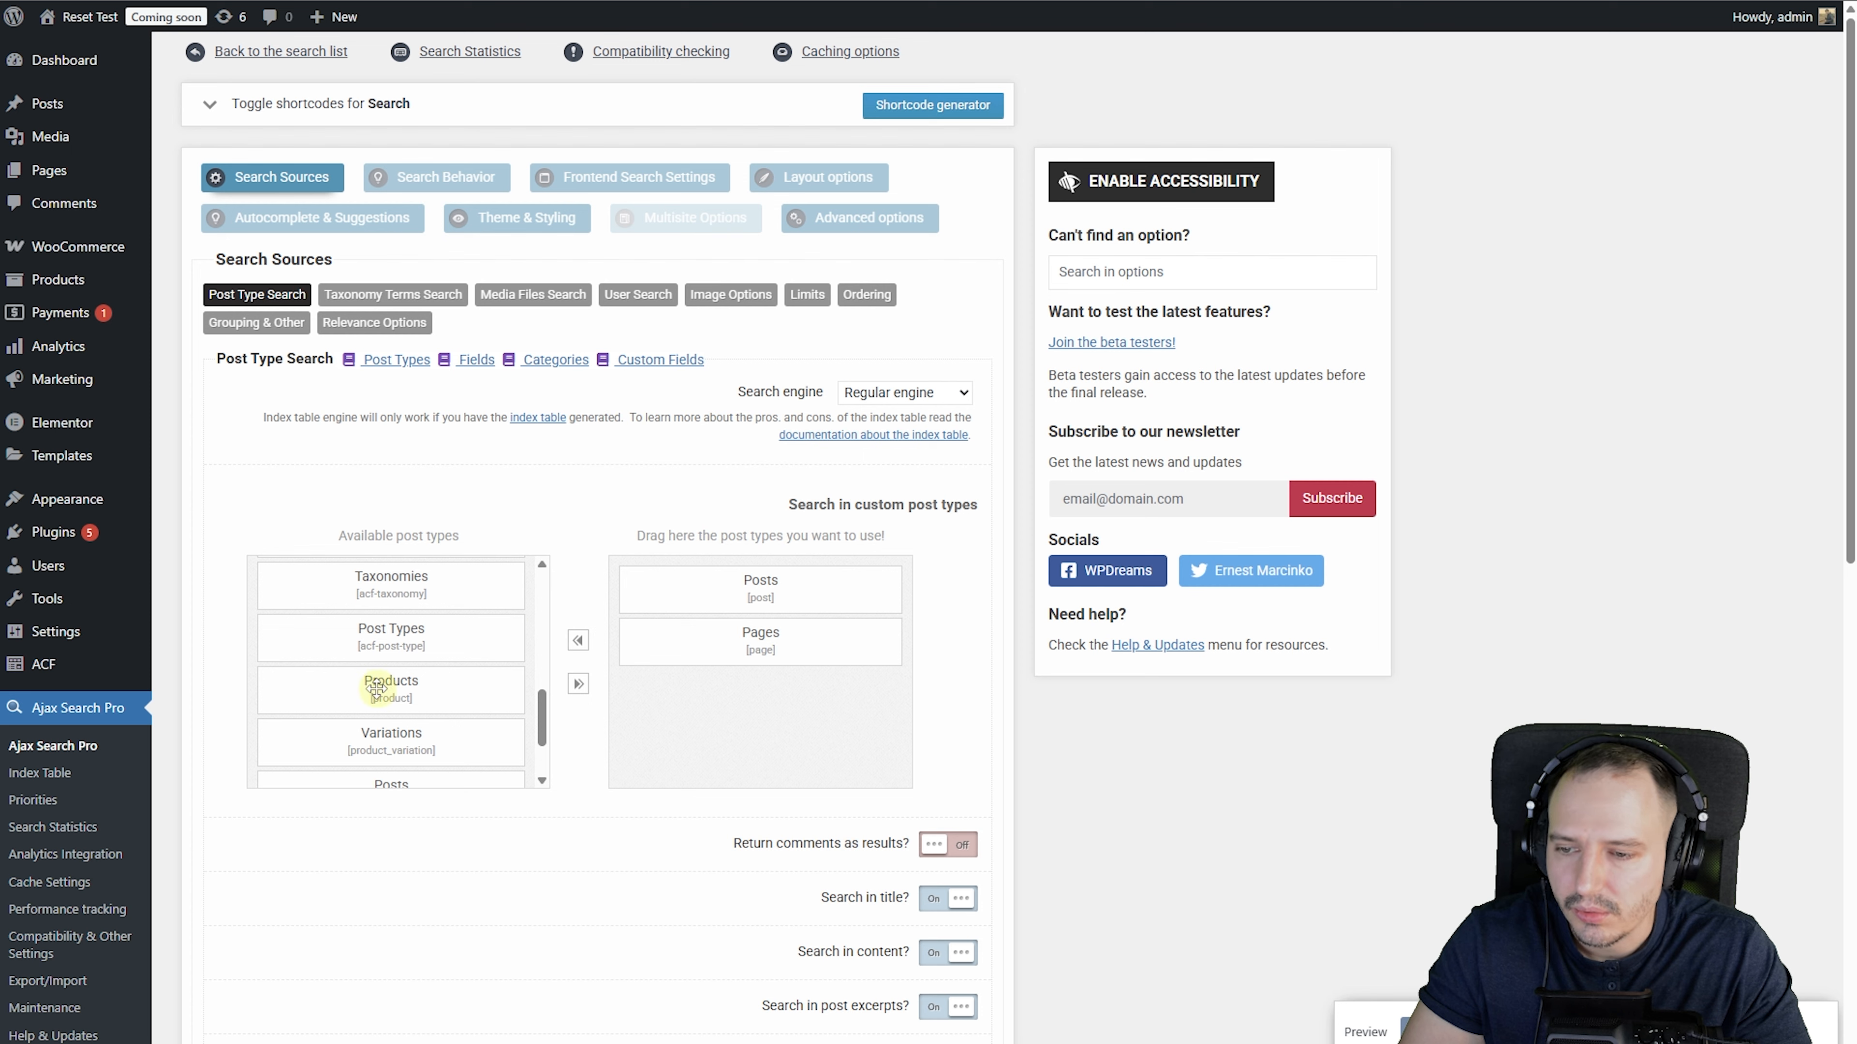
left_click_drag(370, 687, 692, 589)
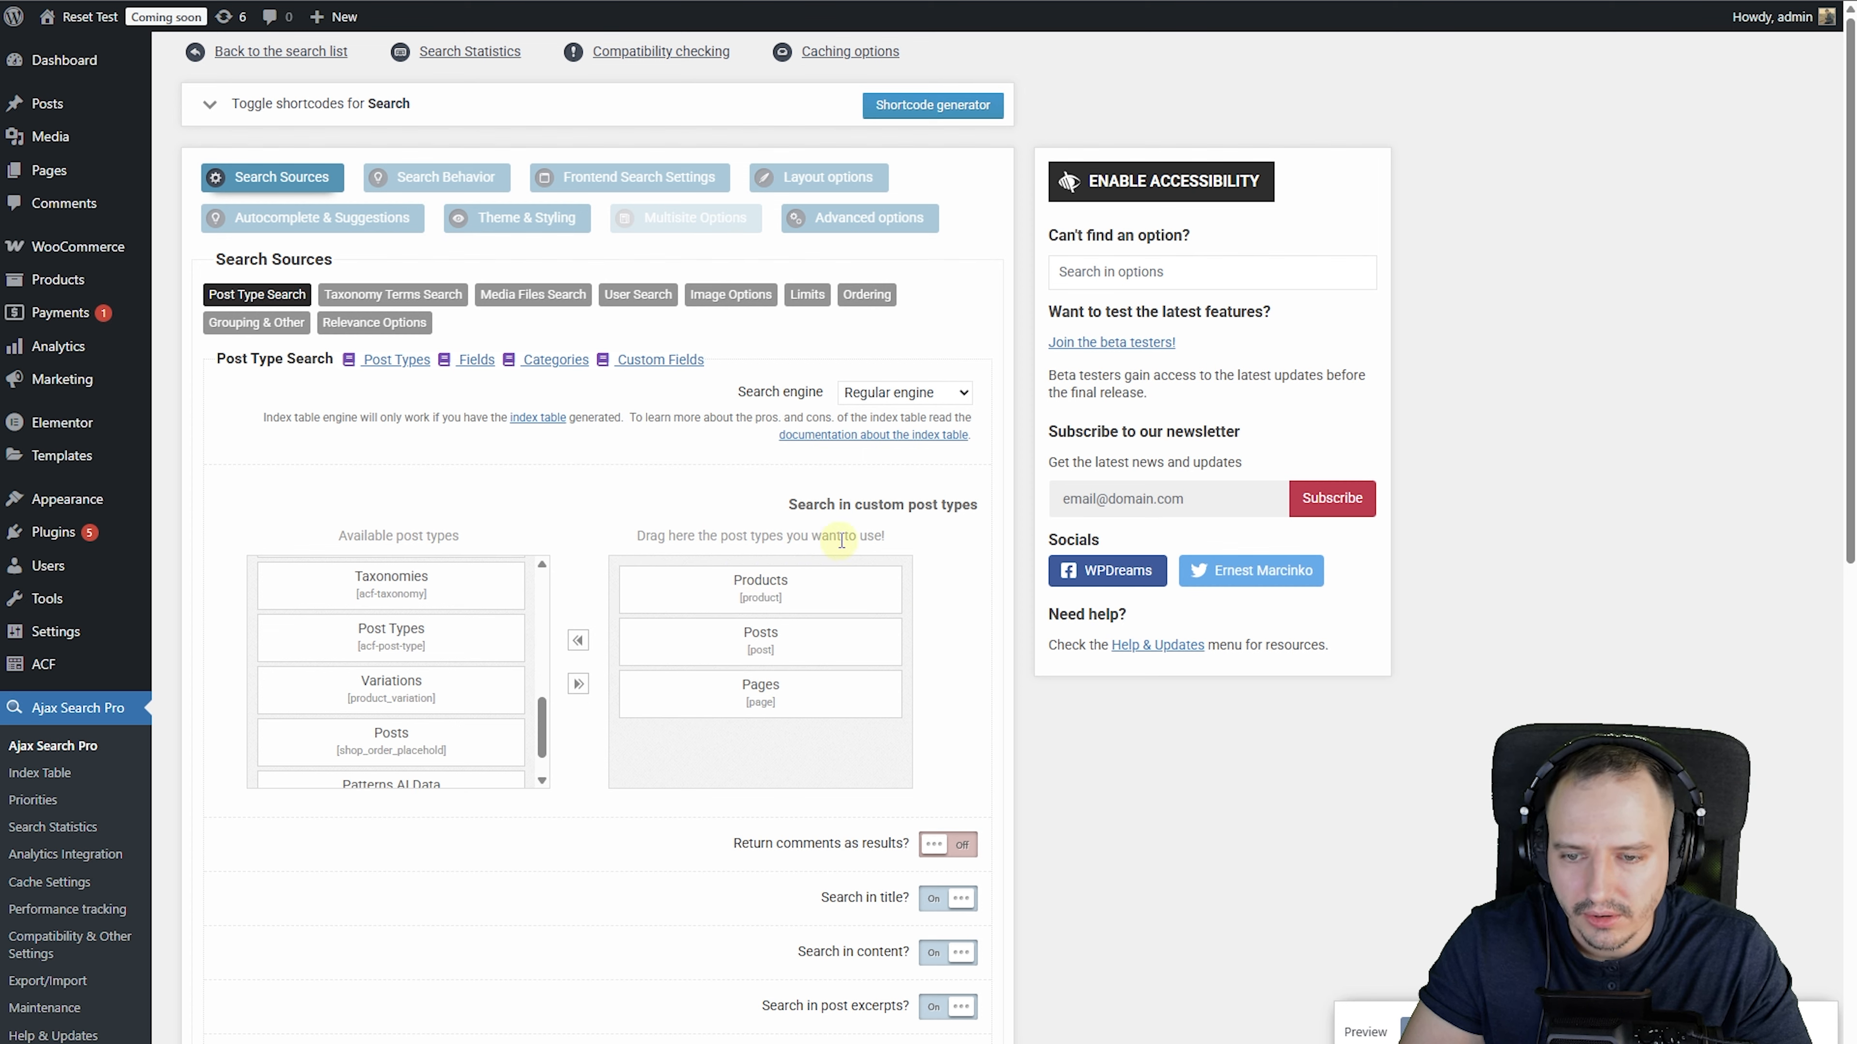
Review the comment, title, content, excerpt and custom field search options of the post type search.
scroll(944, 378, "down", 4)
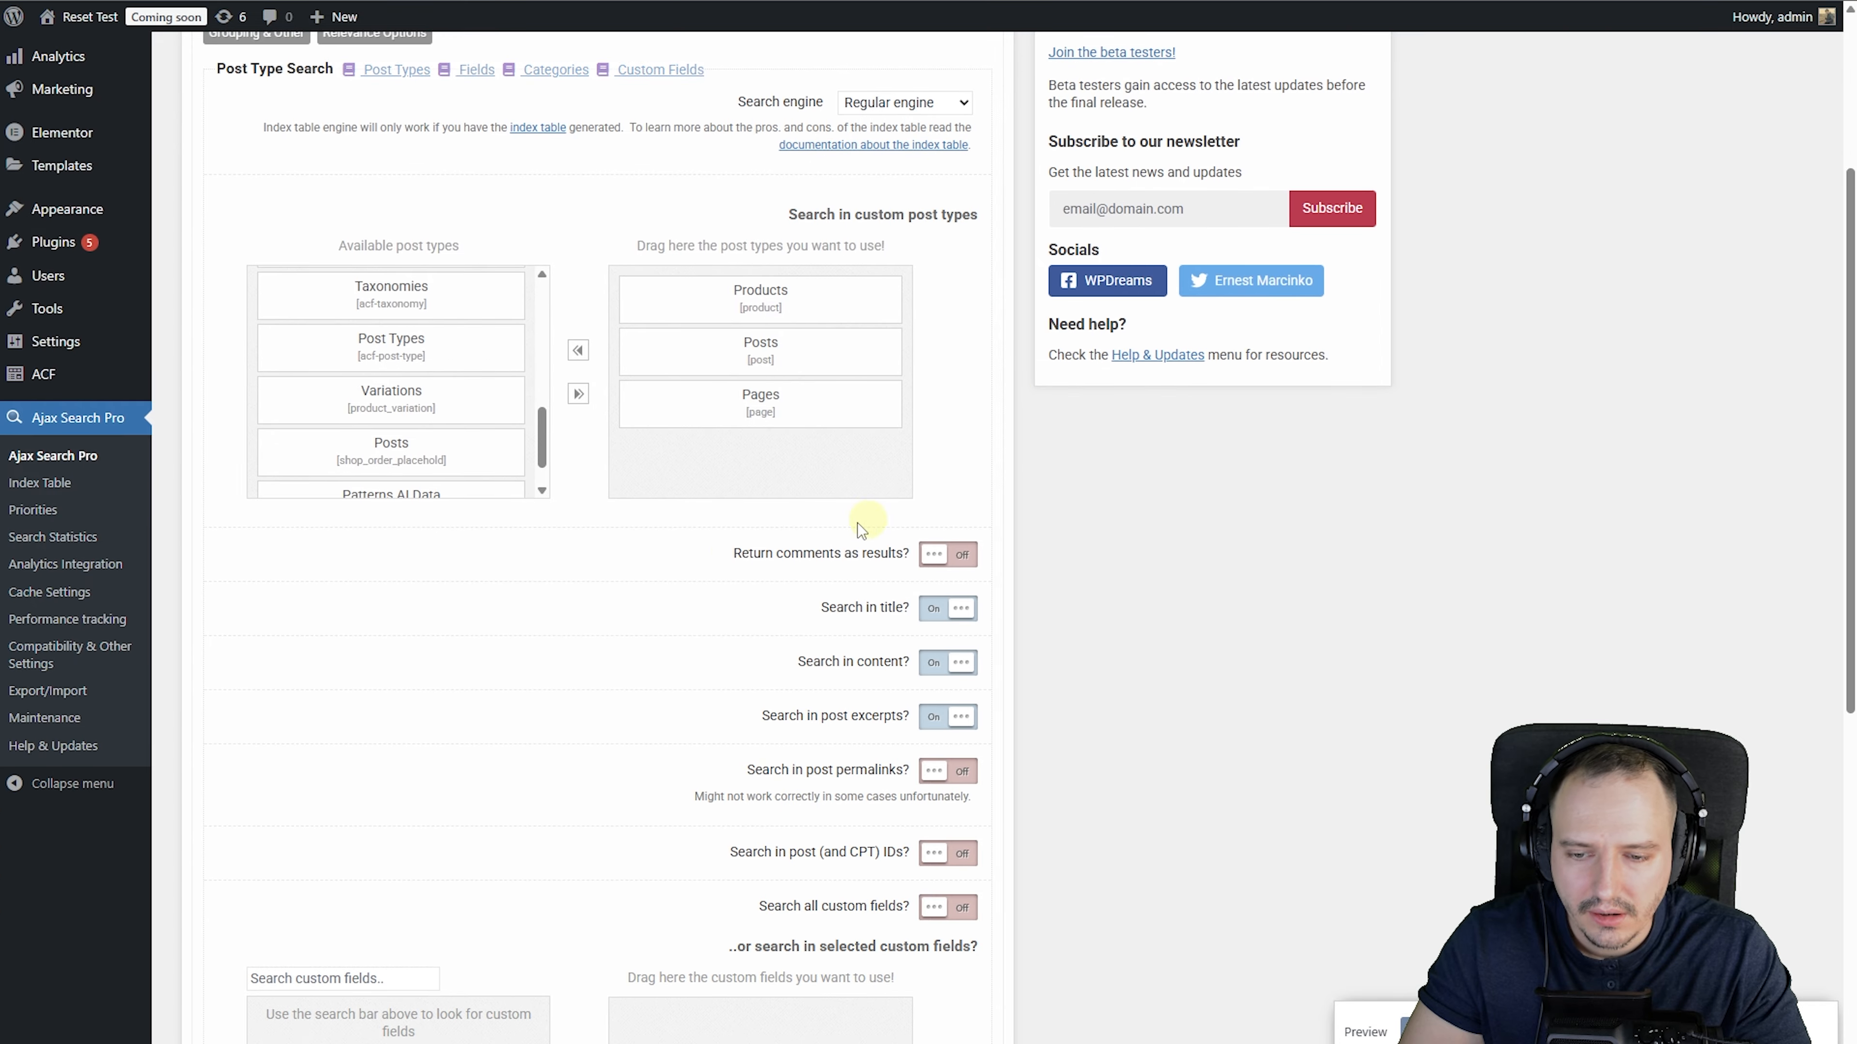
left_click_drag(735, 550, 917, 949)
left_click(1266, 805)
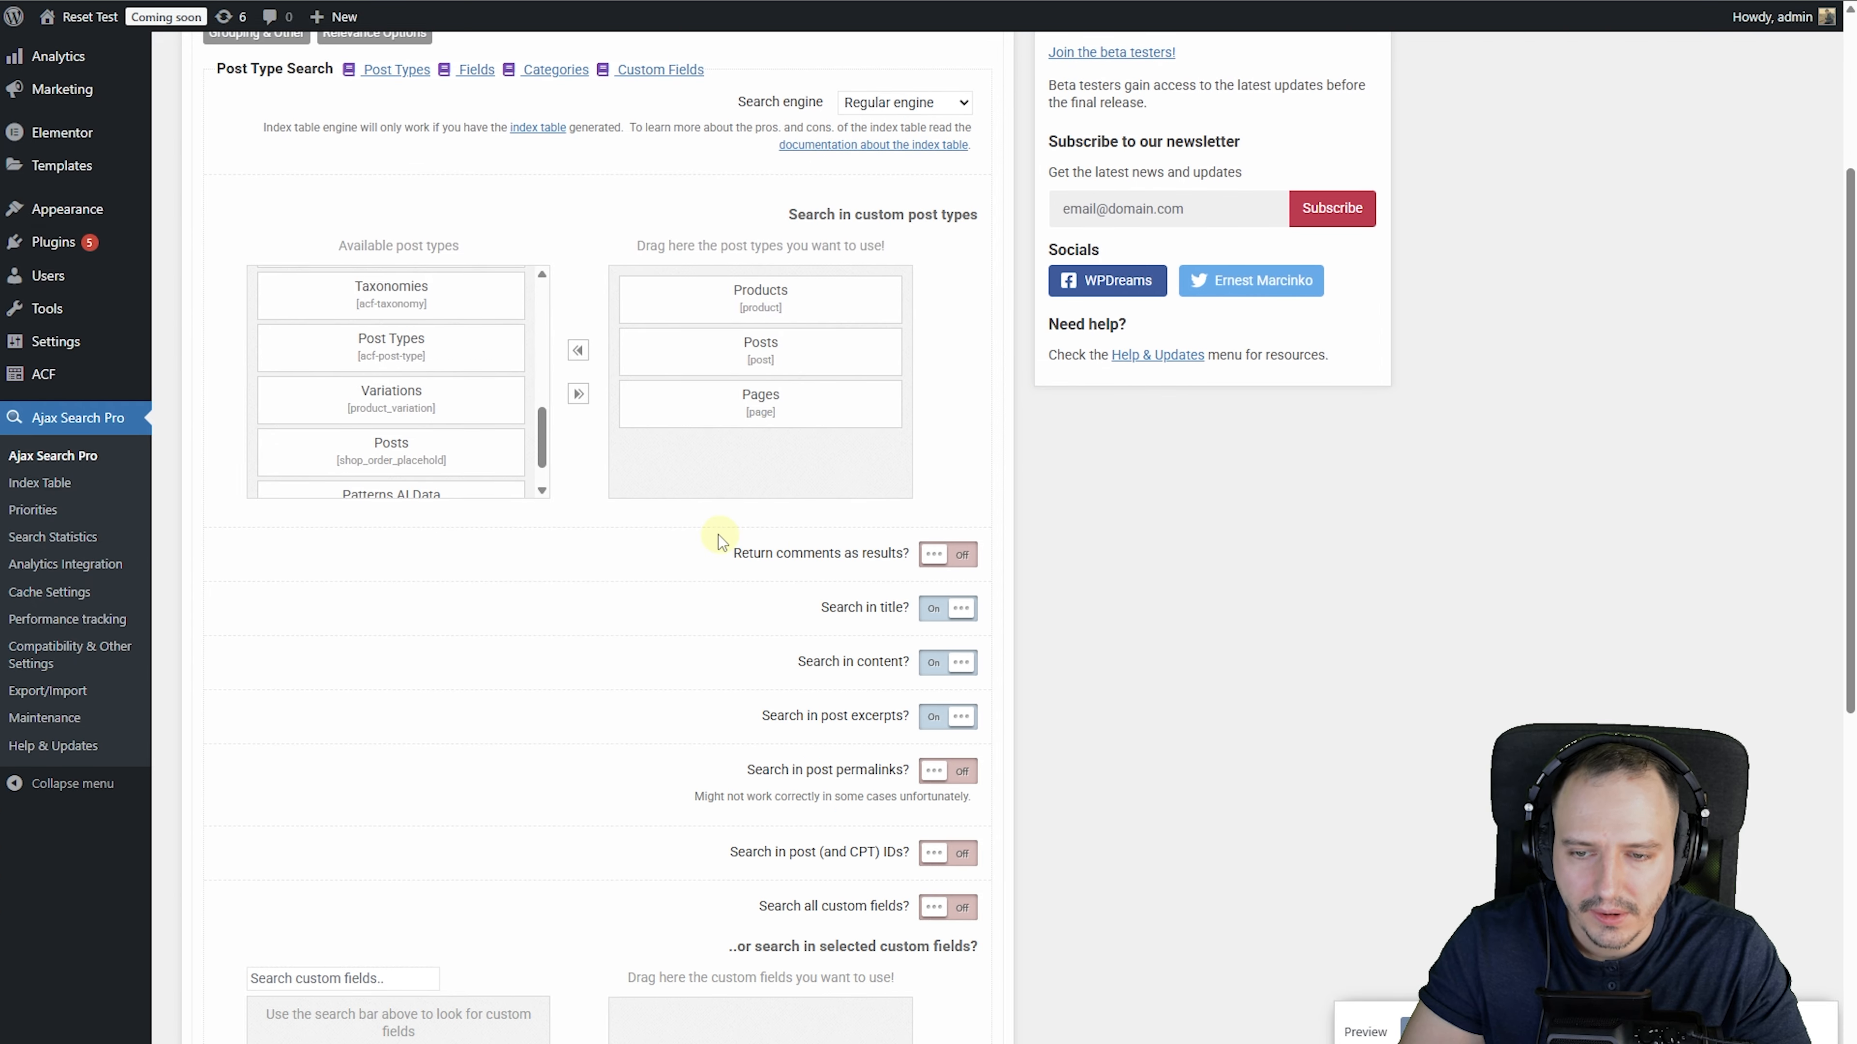
left_click_drag(730, 553, 909, 616)
left_click_drag(791, 667, 895, 677)
left_click_drag(733, 714, 891, 716)
scroll(913, 561, "down", 4)
scroll(913, 560, "down", 3)
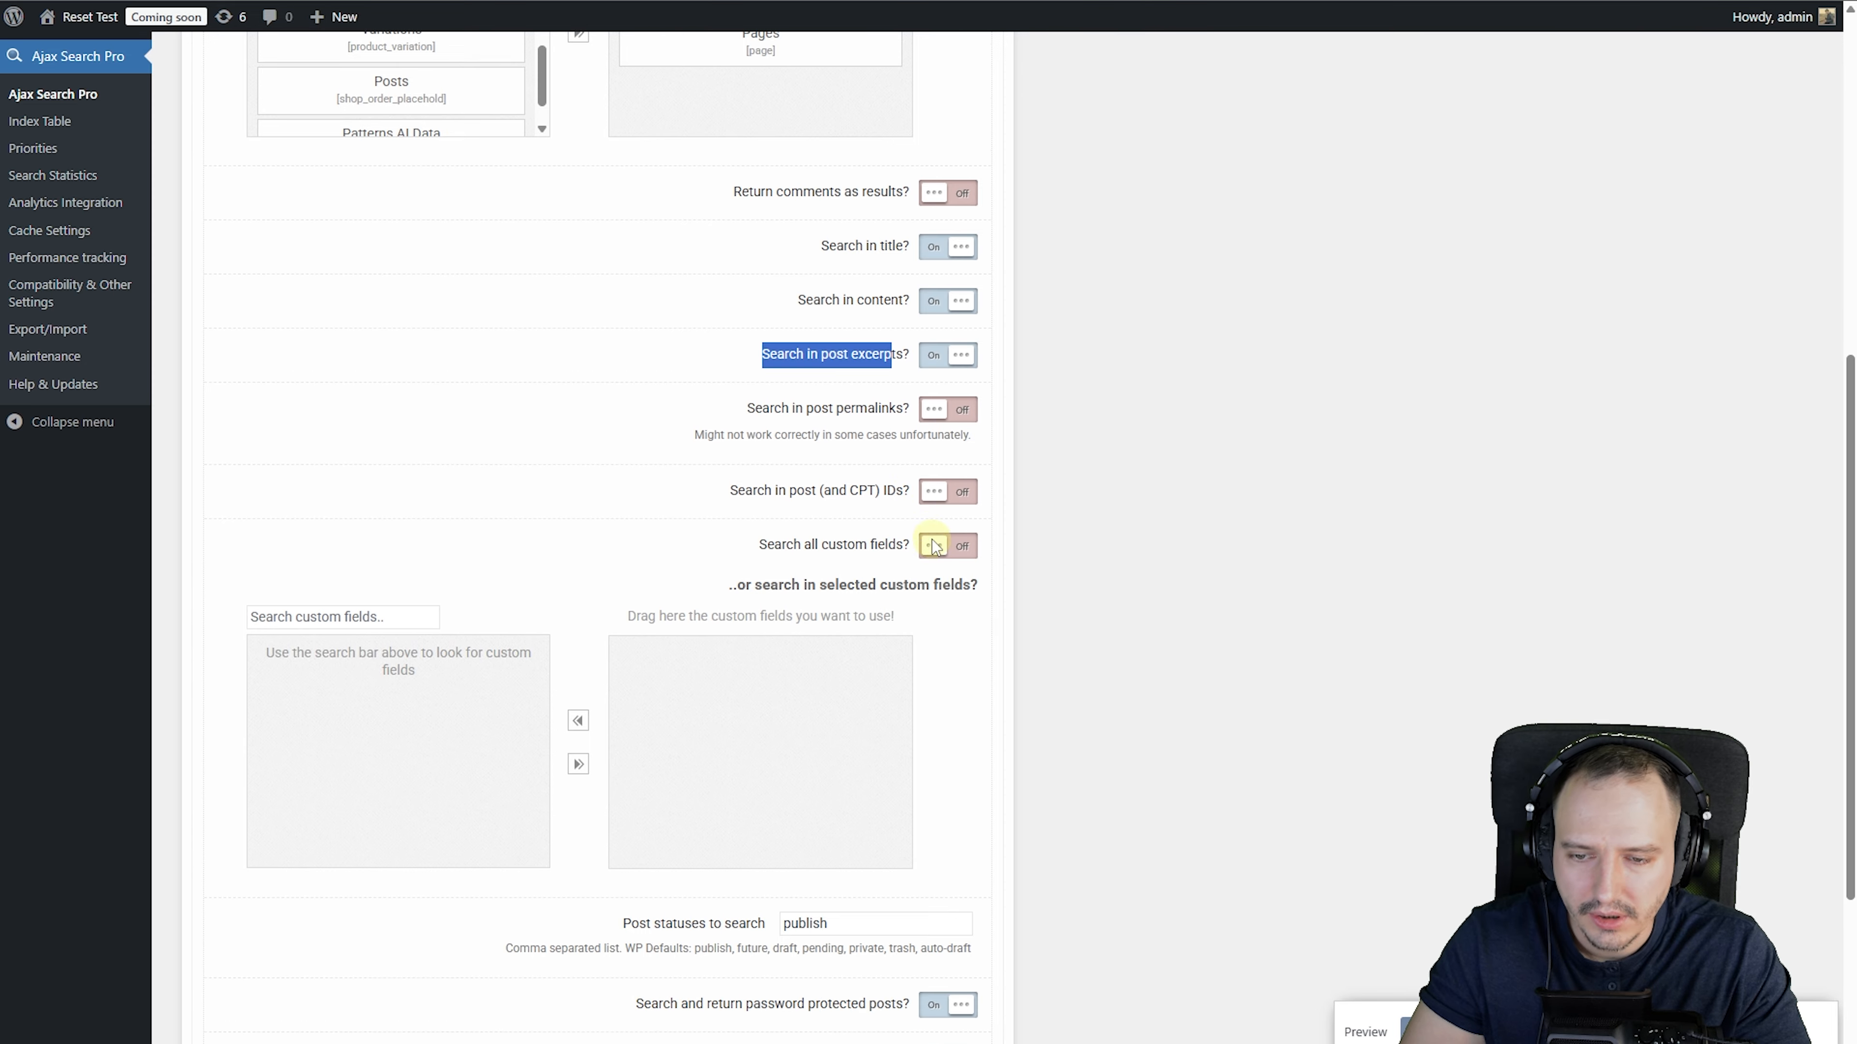
left_click(312, 491)
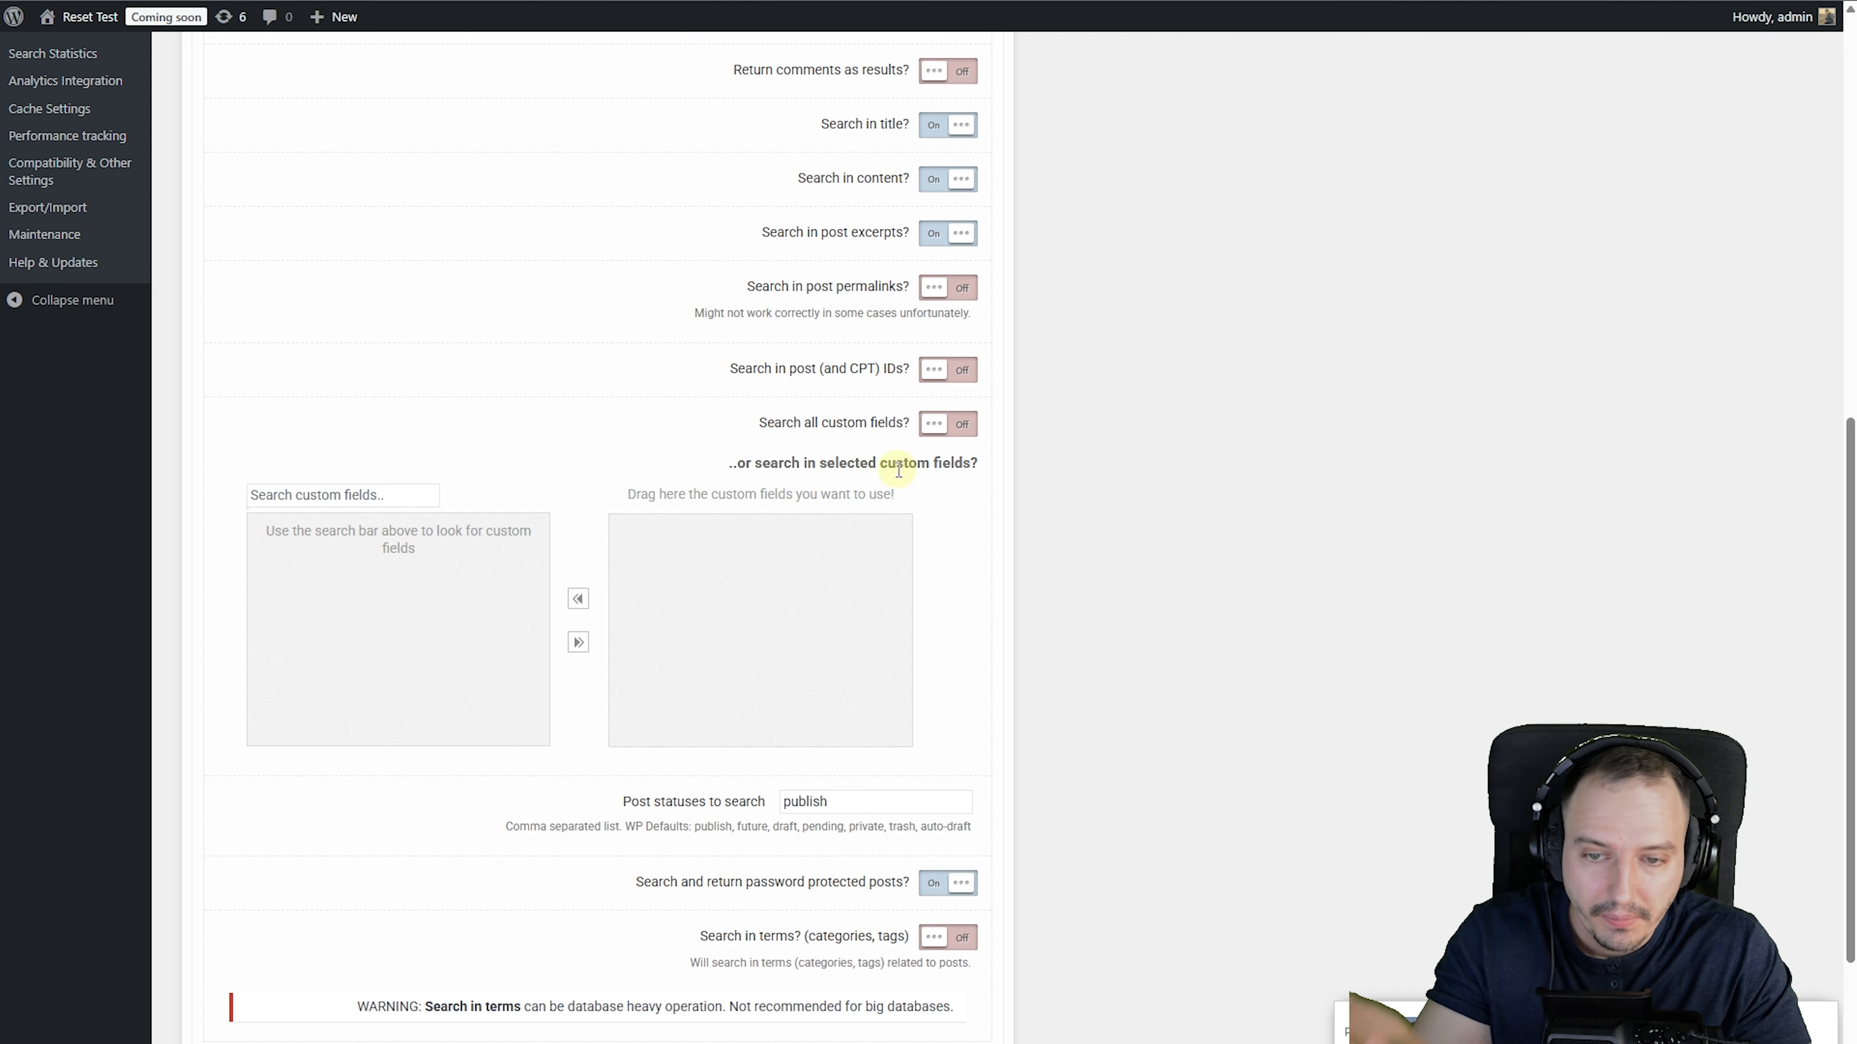
Find the sku custom field and add _sku to the selected custom fields, leaving the search of all custom fields off.
left_click(961, 424)
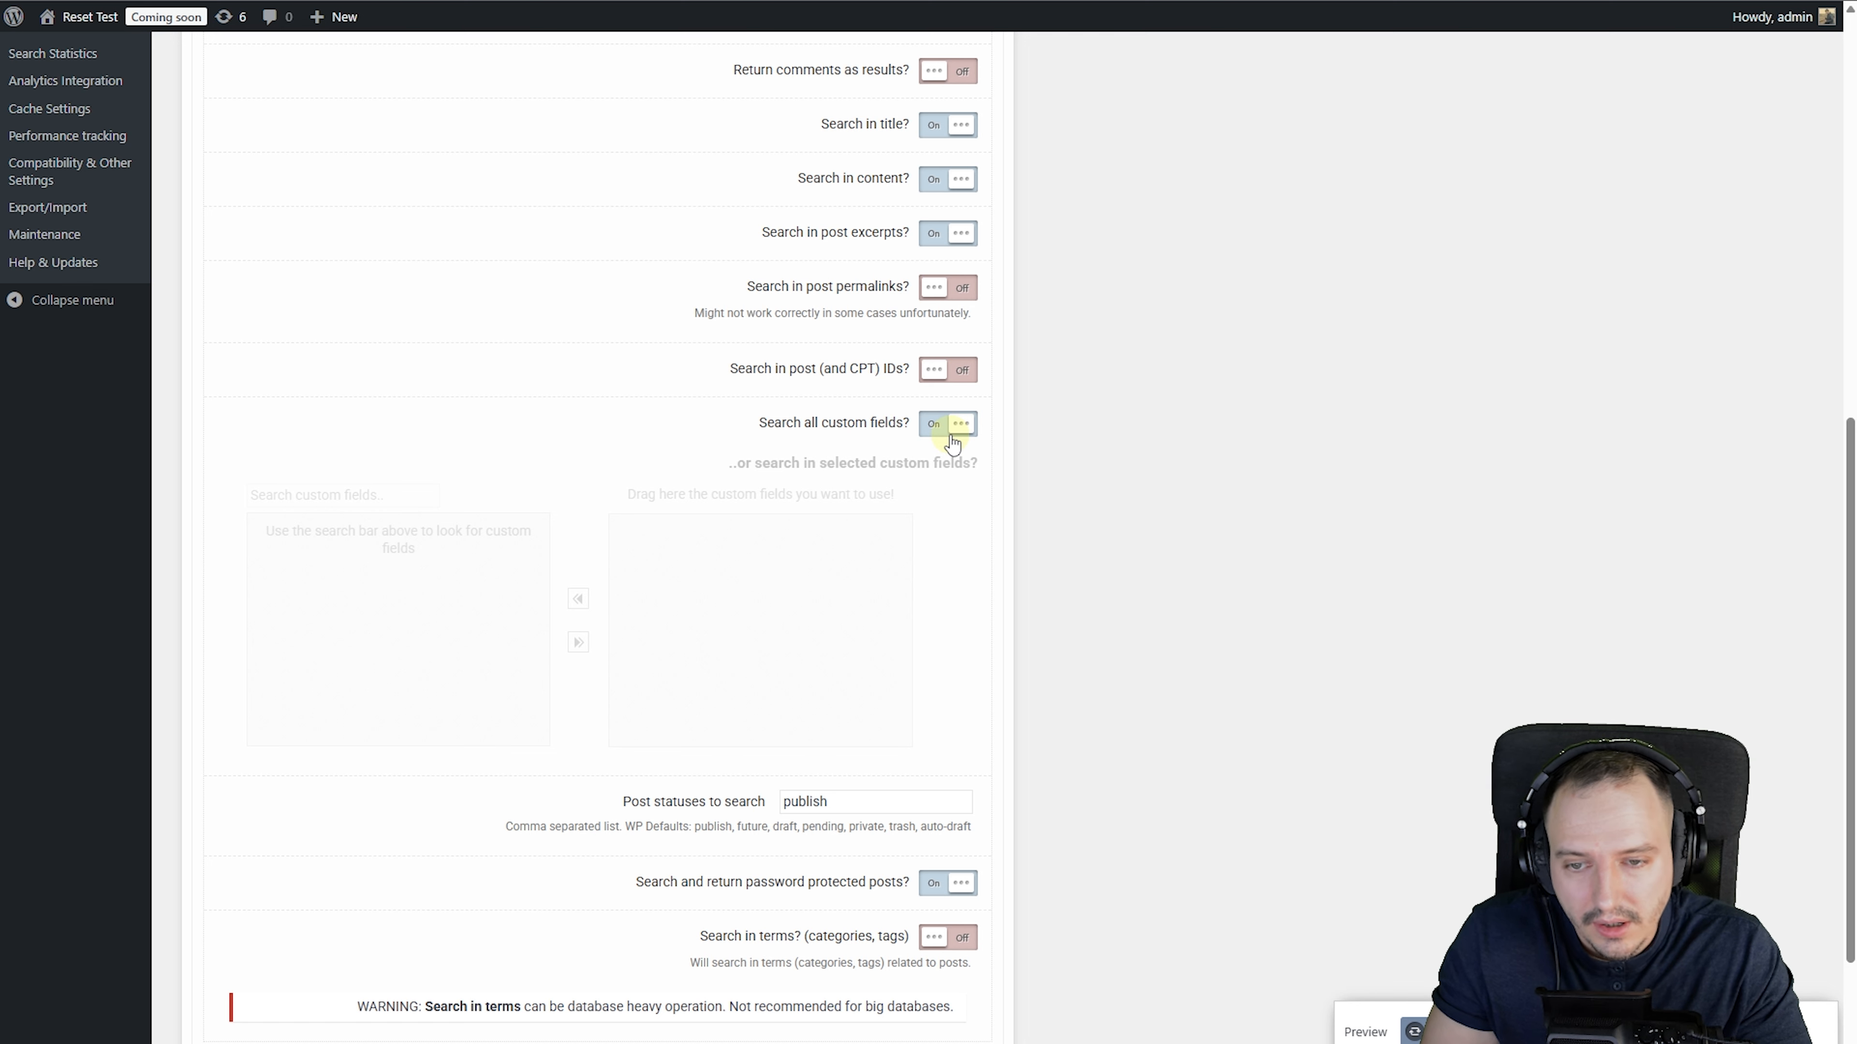
left_click(954, 431)
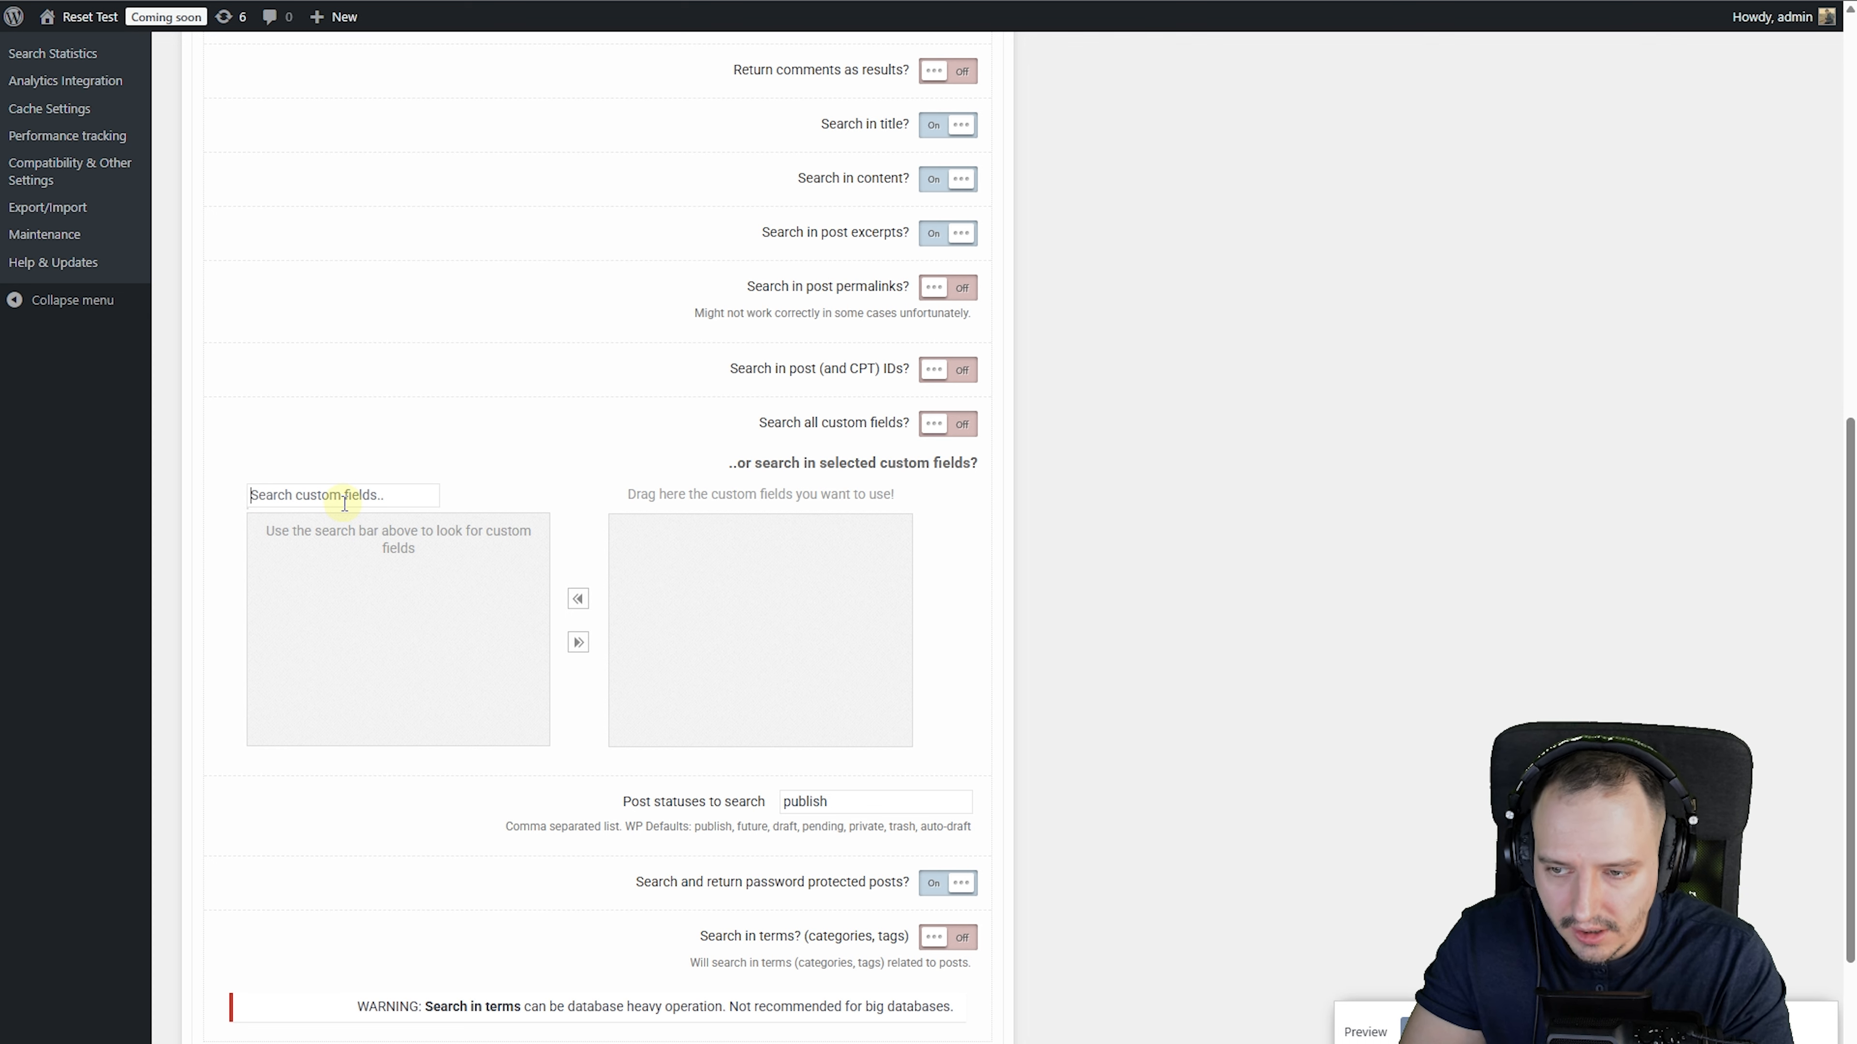
left_click(344, 498)
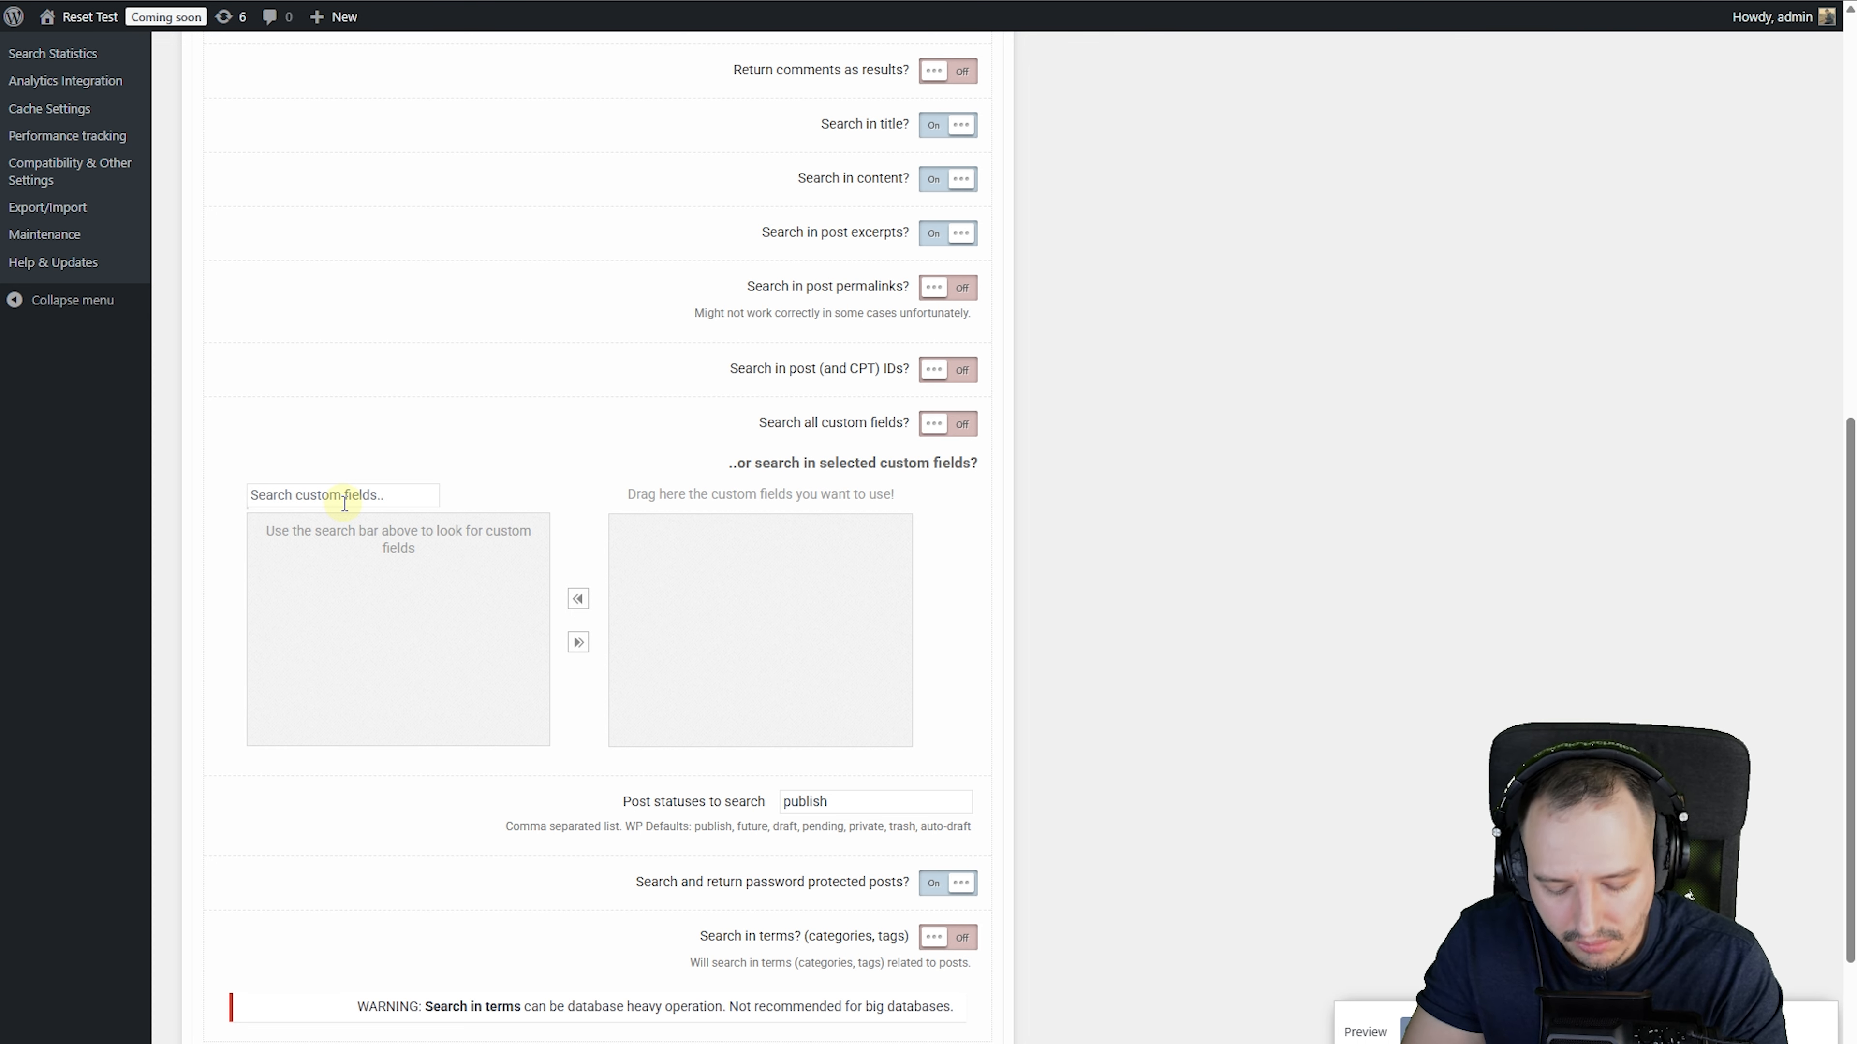
type("sku")
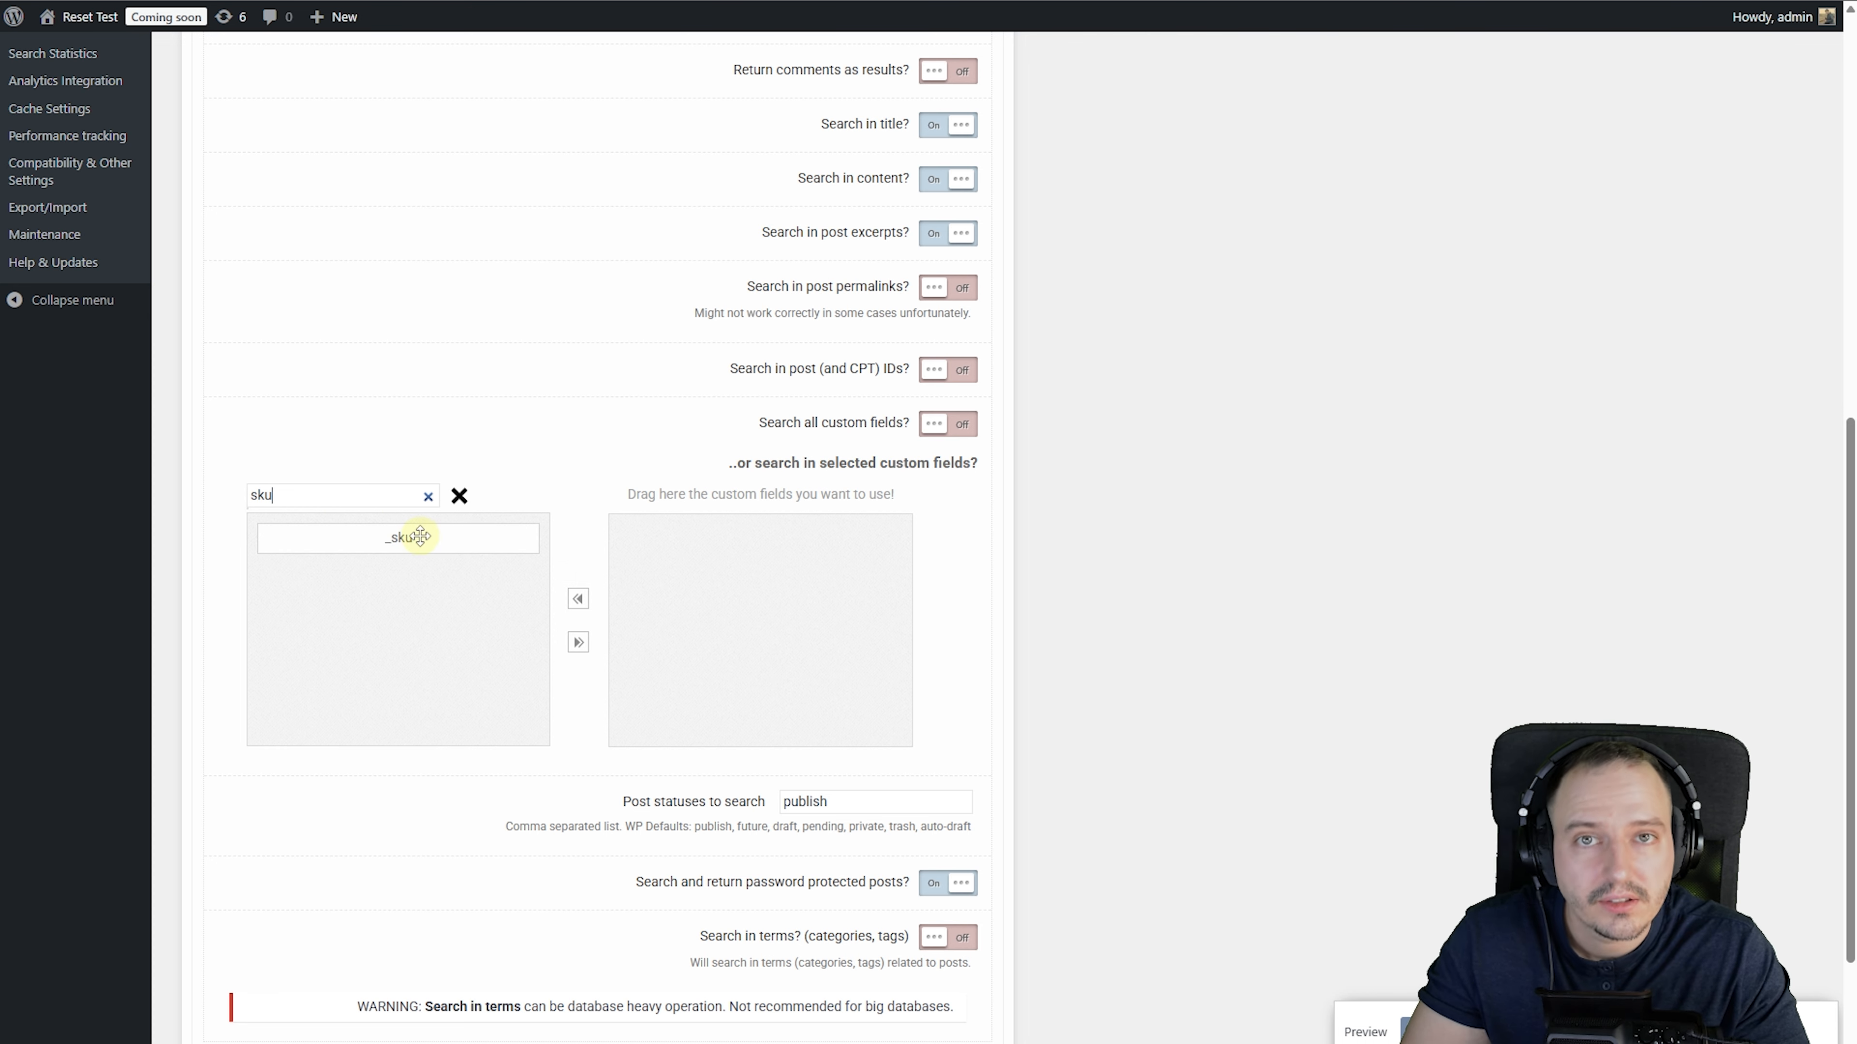
left_click_drag(414, 548, 768, 541)
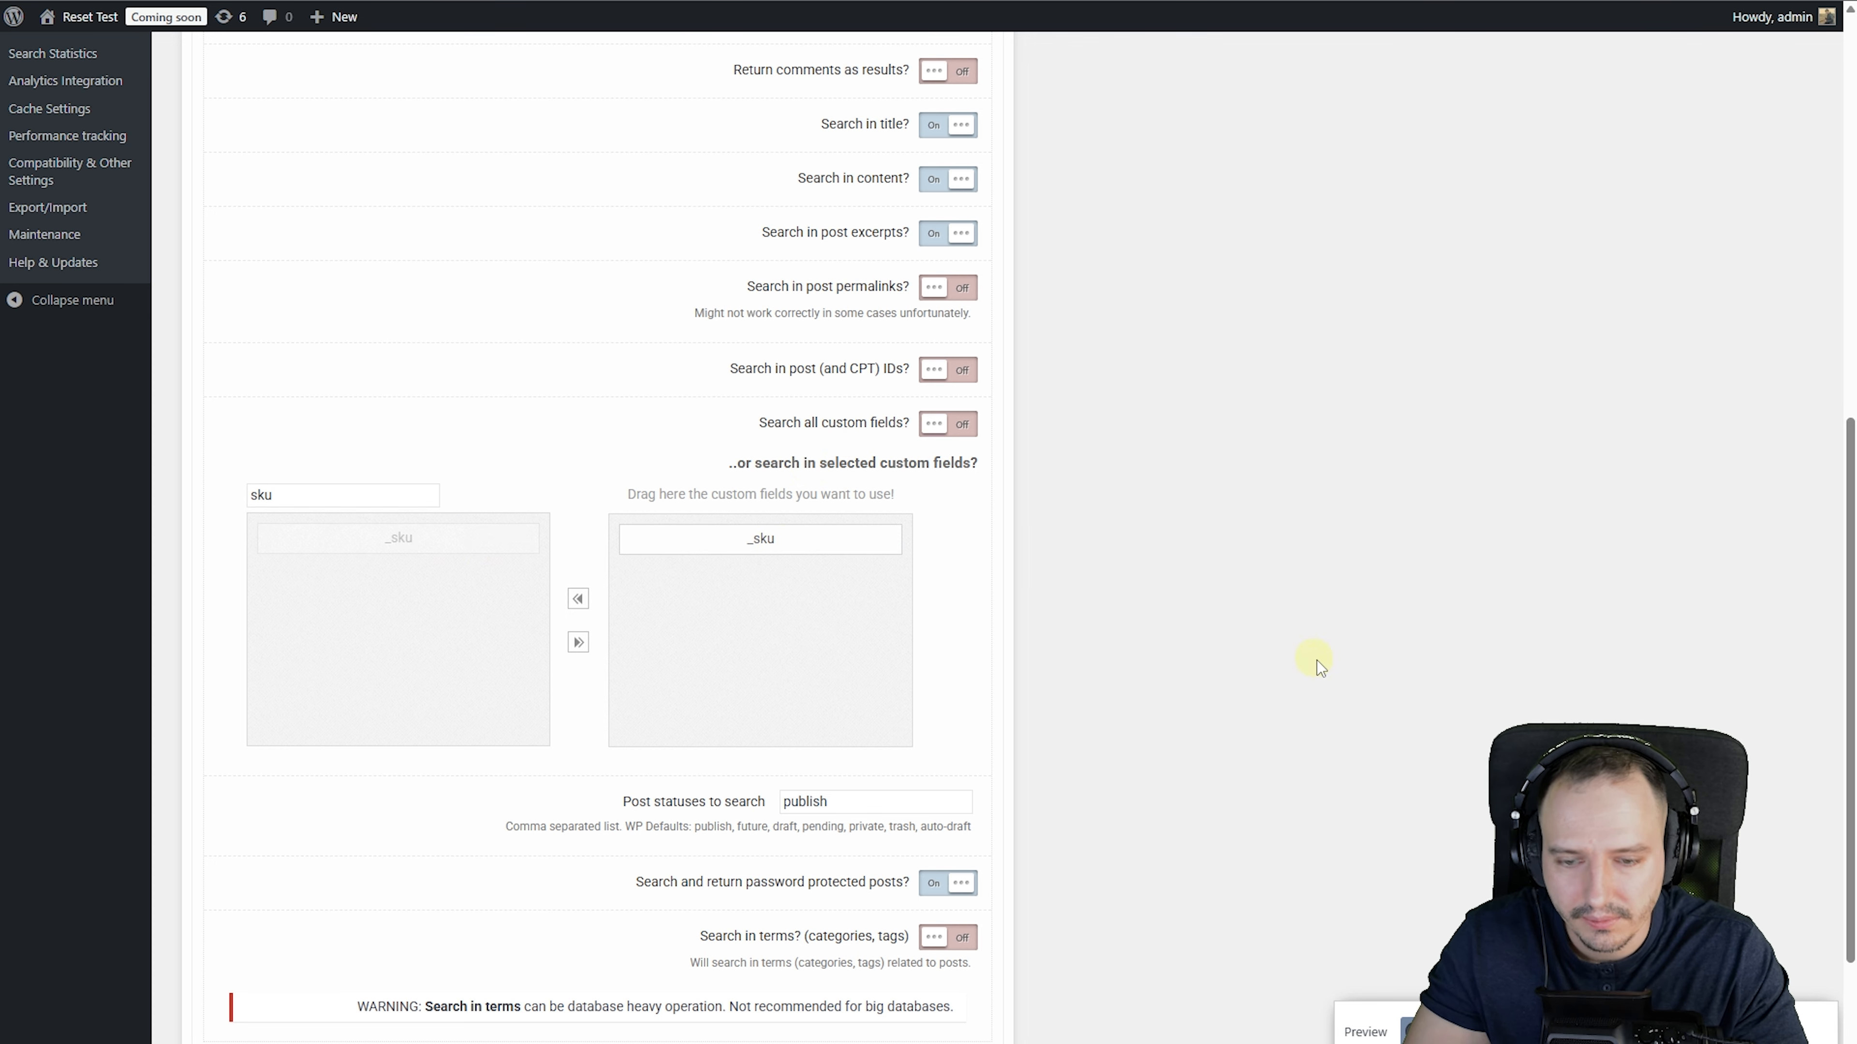
Show the search preview and copy the SKU of the Beanie with Logo product from the WooCommerce products list.
left_click(1365, 1032)
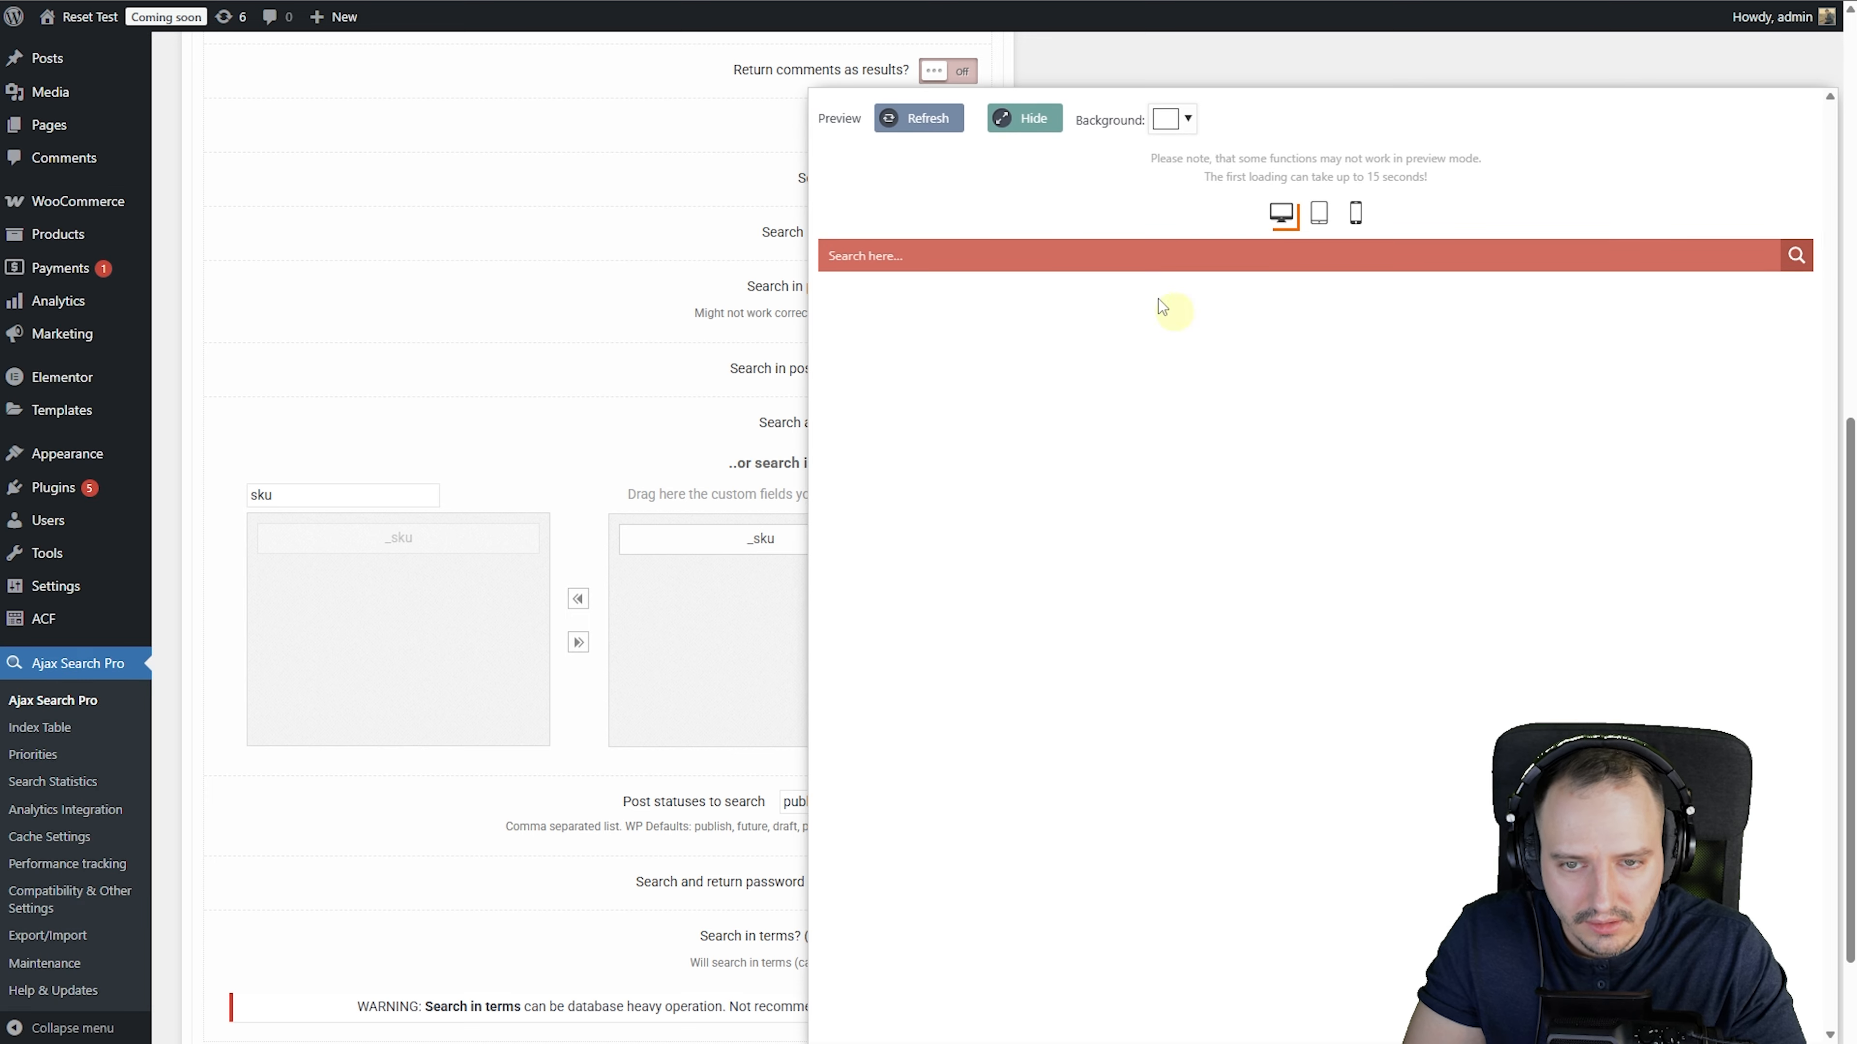
left_click(1026, 118)
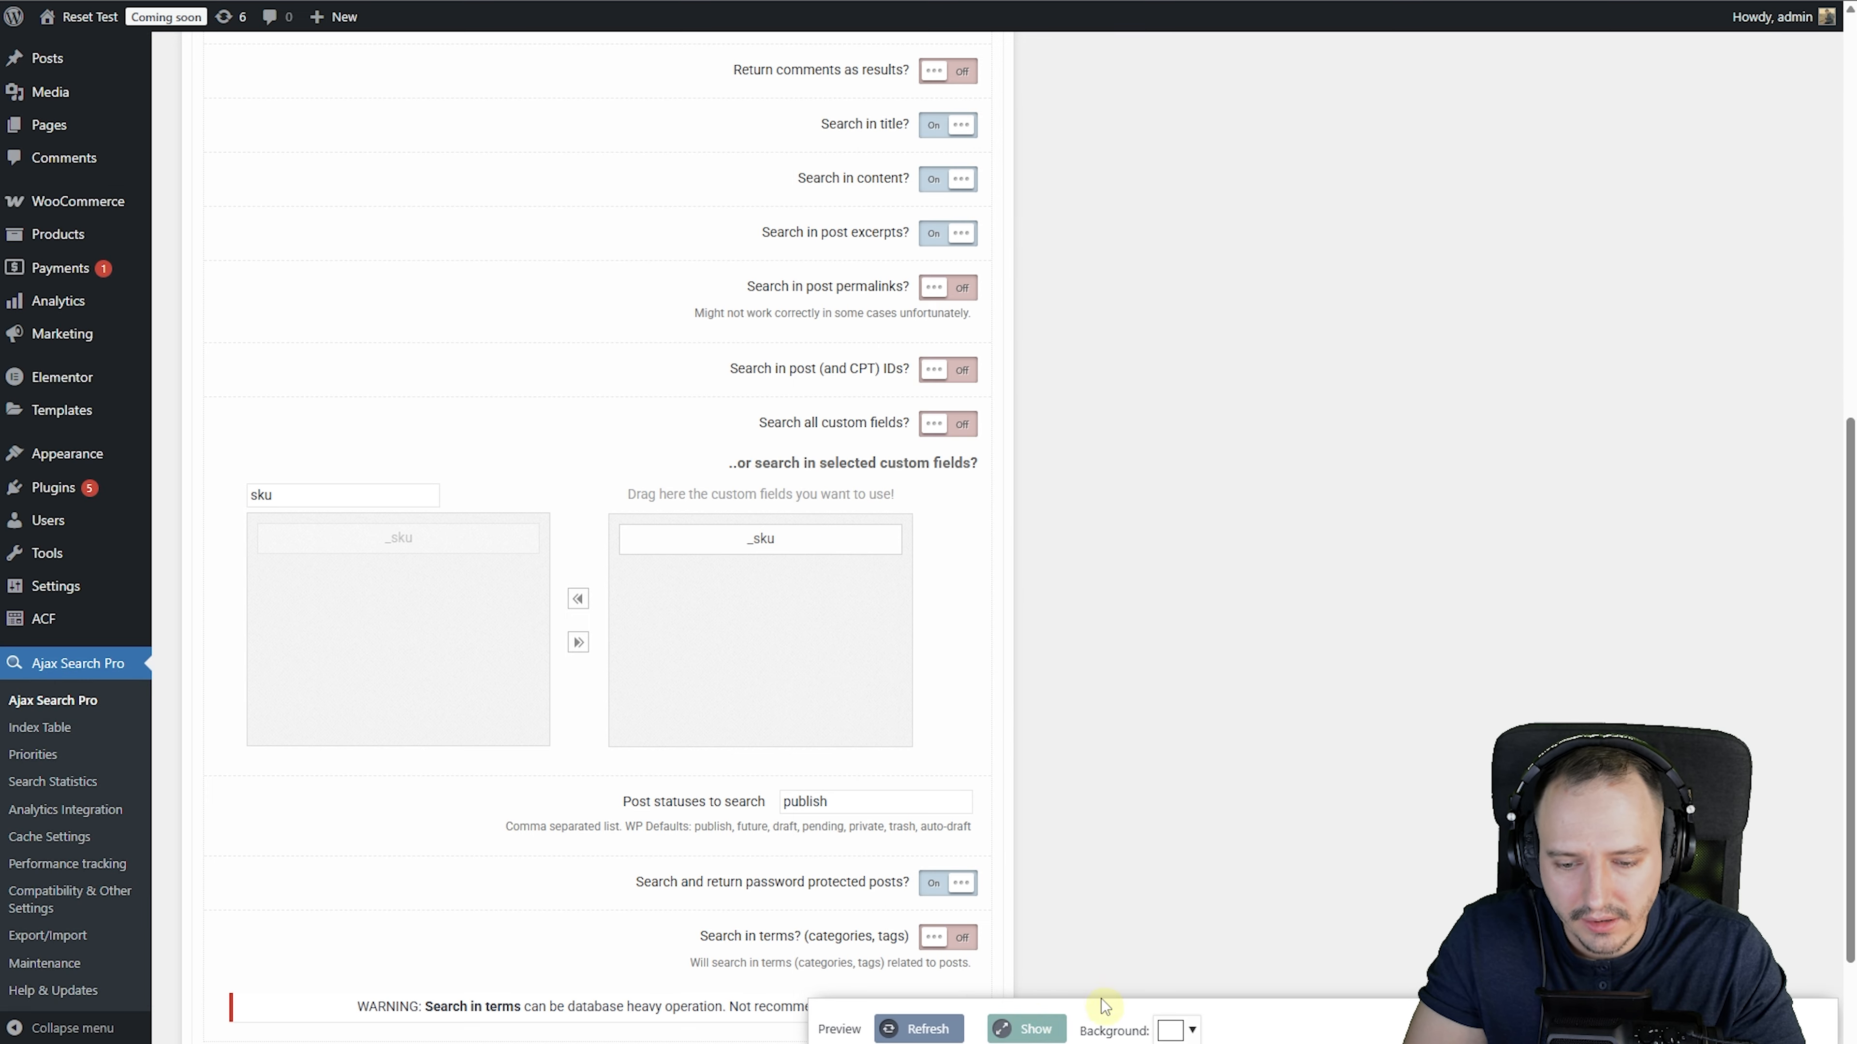
left_click(1038, 1027)
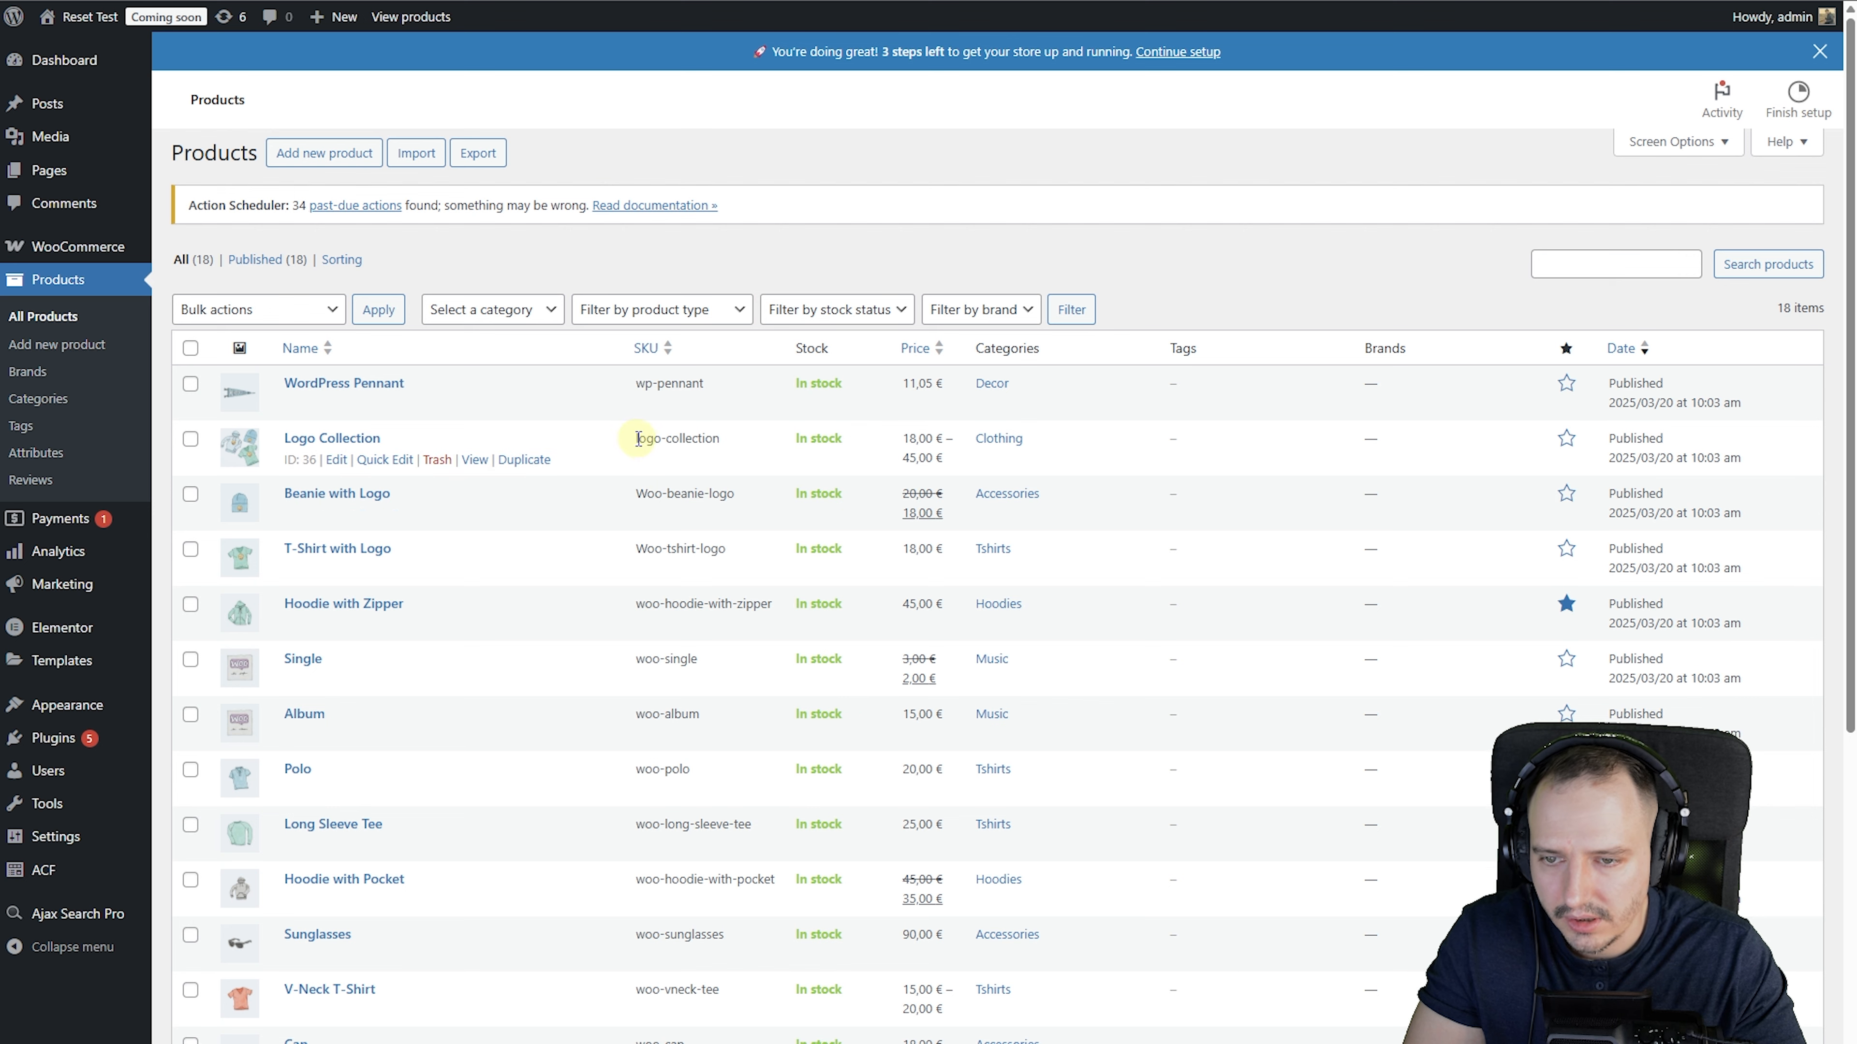
left_click_drag(634, 438, 720, 438)
left_click_drag(635, 494, 740, 497)
key("ctrl+c")
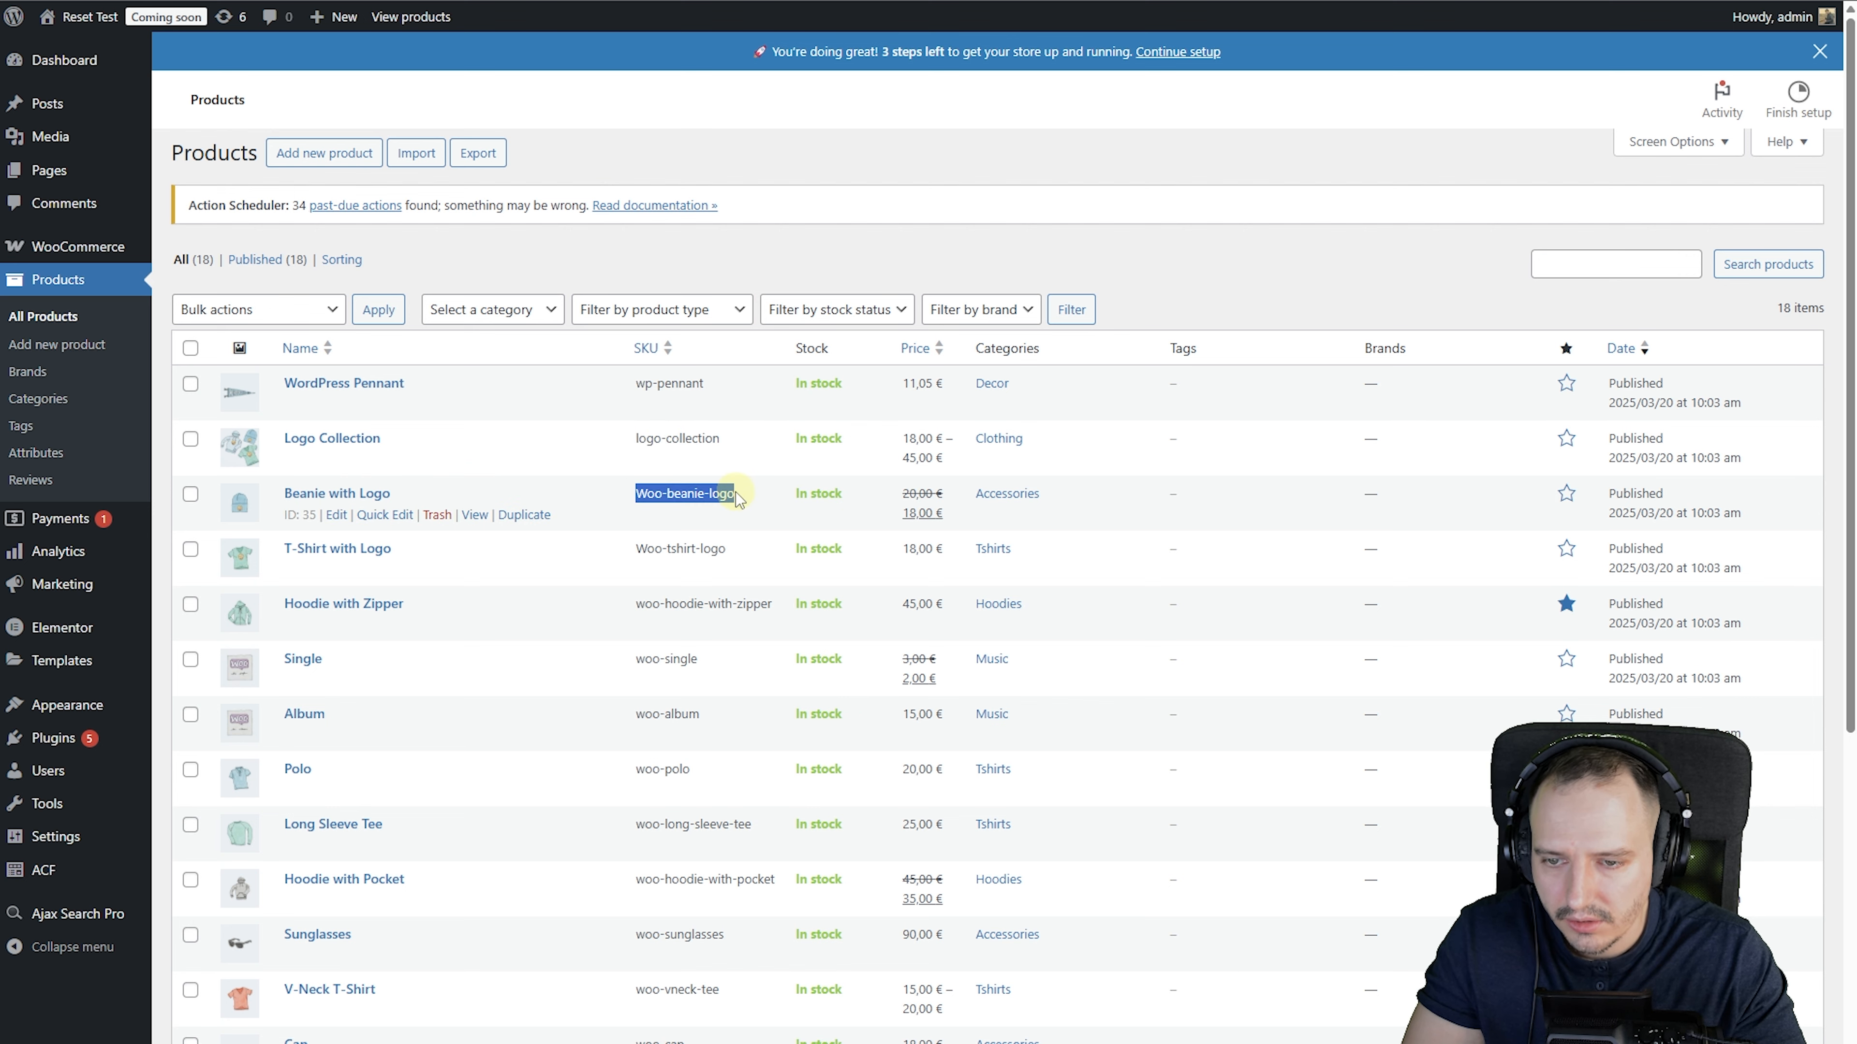
Search the preview for Woo-beanie-logo and compare the result with the product in the products list.
key("ctrl+Tab")
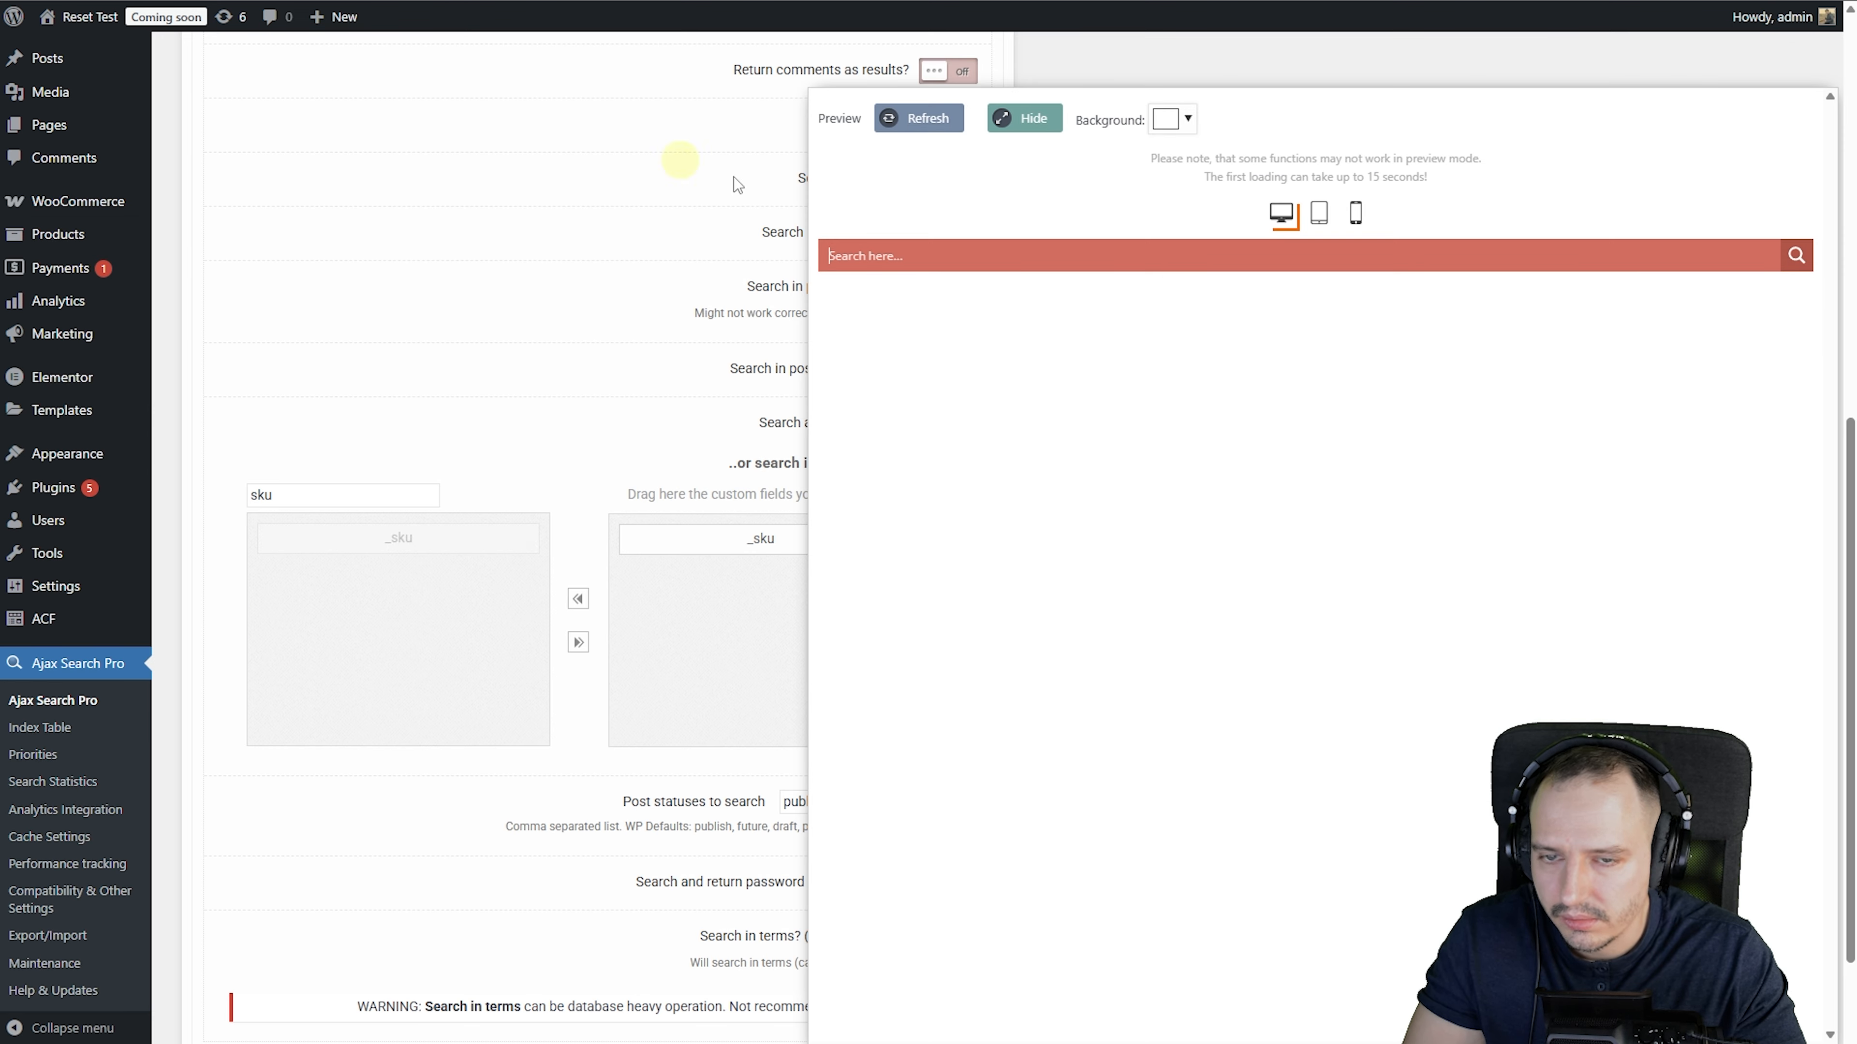
left_click(920, 253)
key("ctrl+v")
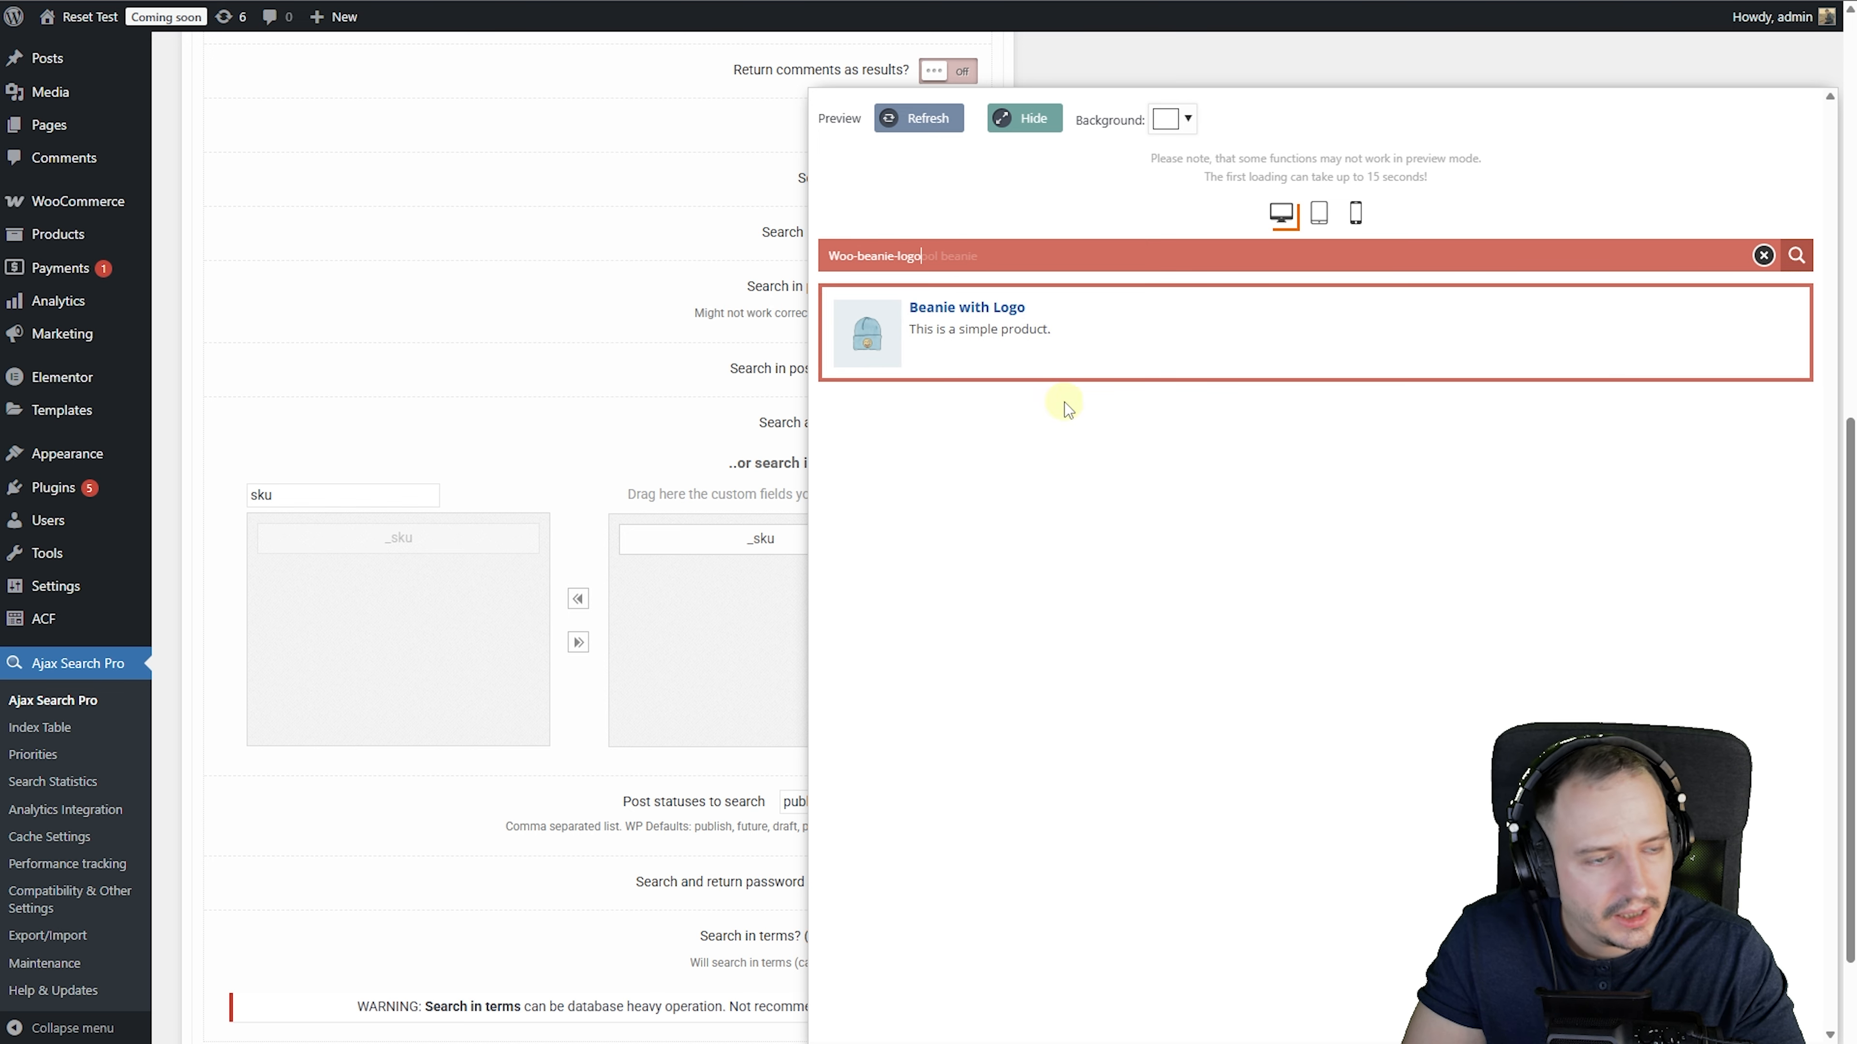
key("ctrl+shift+Tab")
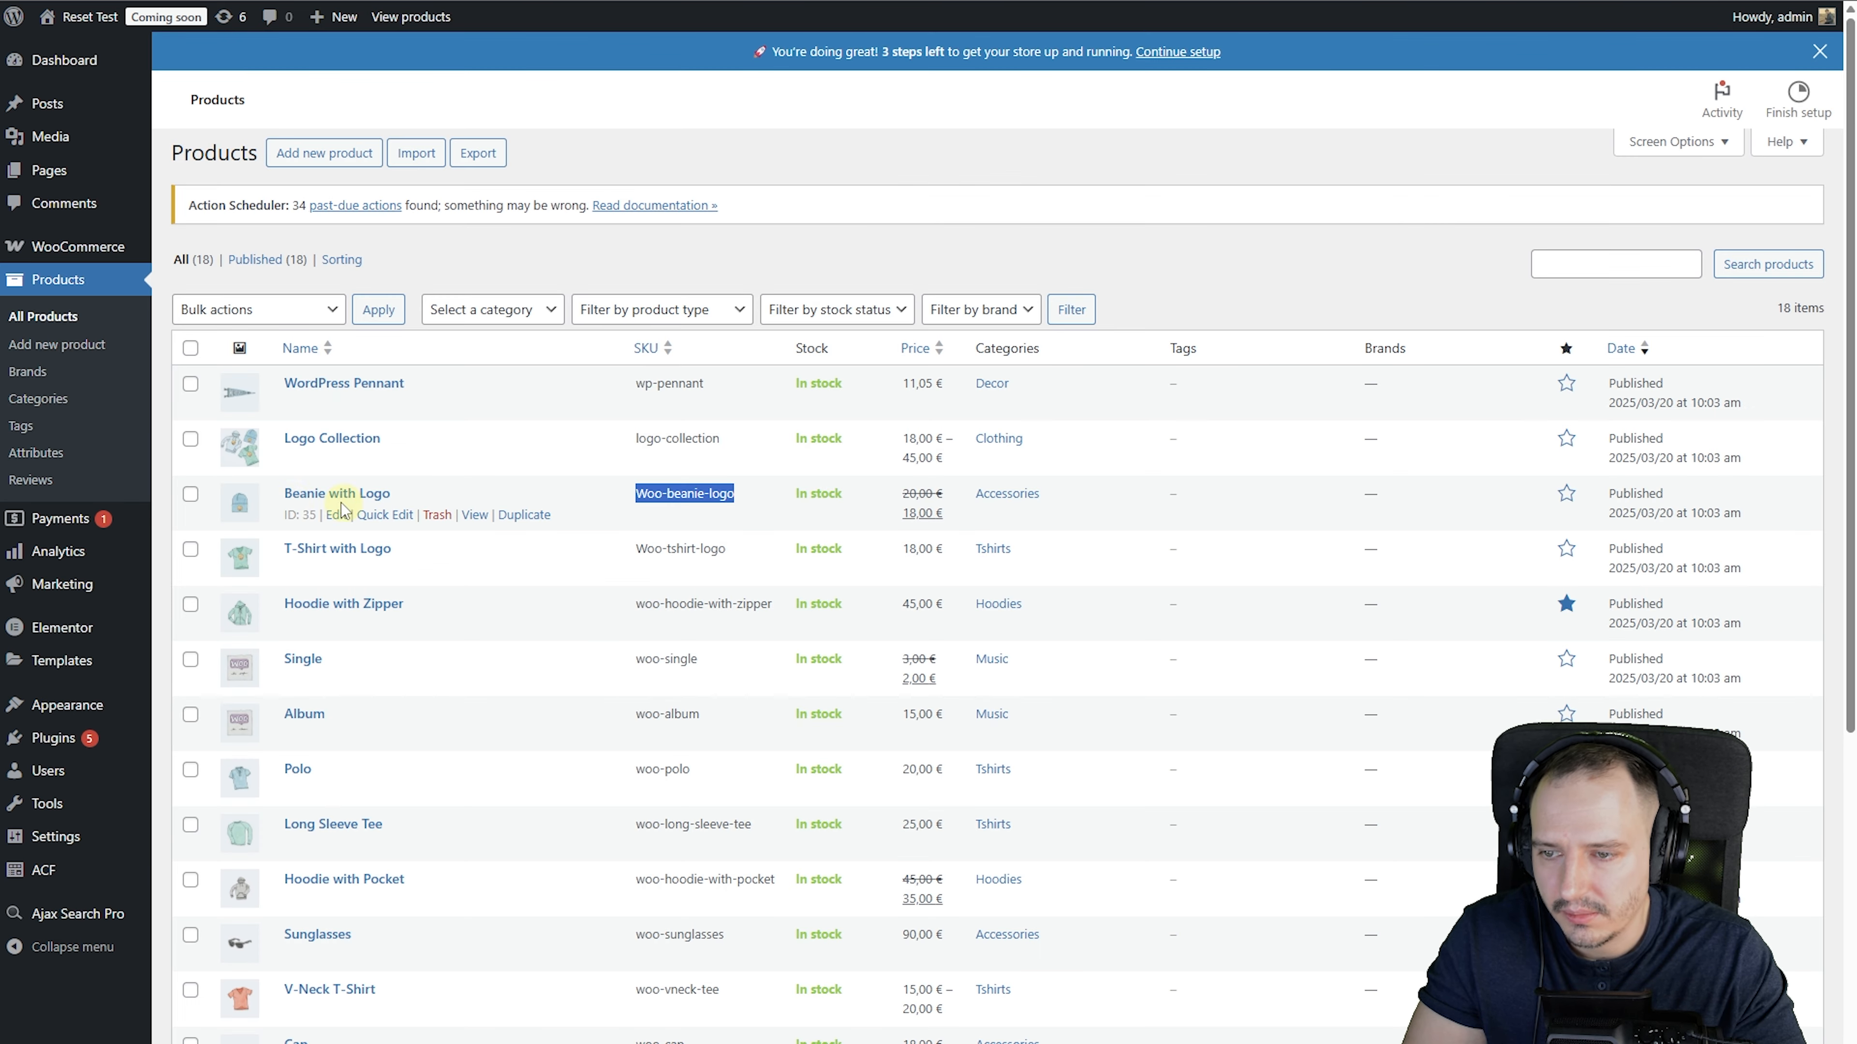
key("ctrl+Tab")
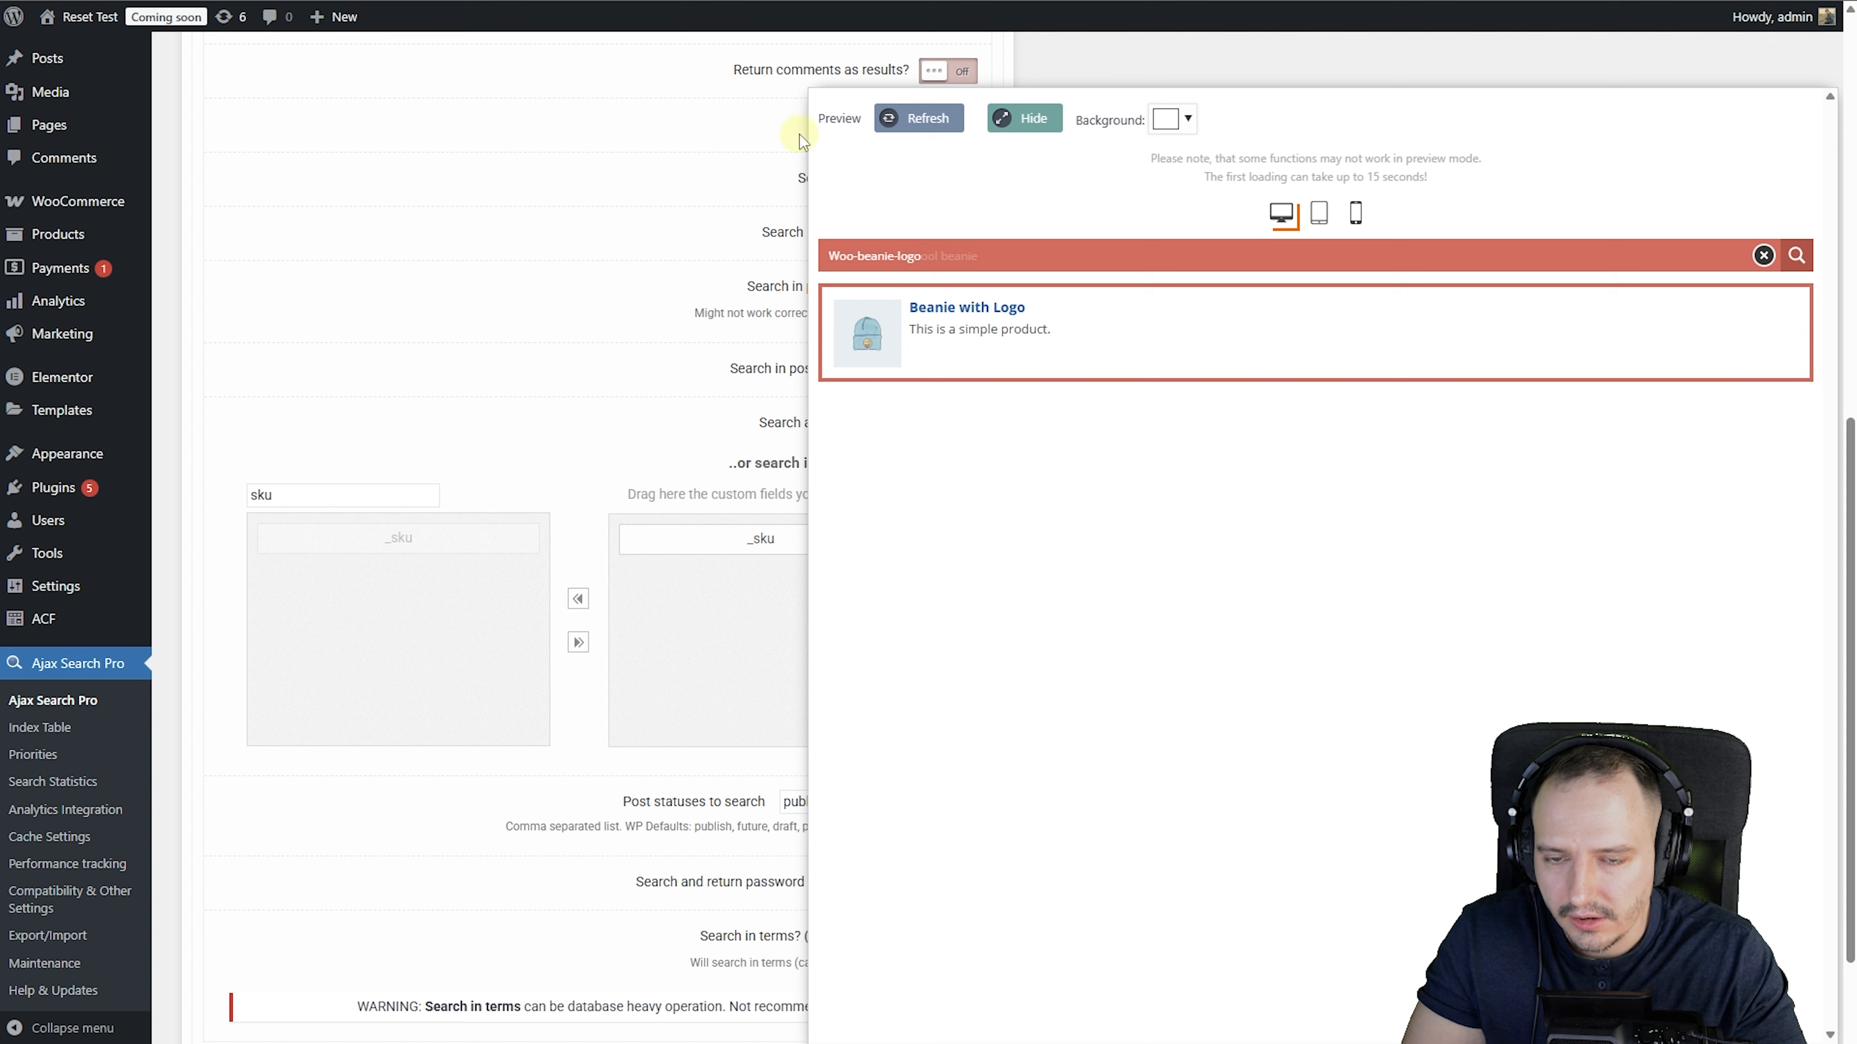
Switch the preview to tablet width, remove _sku from the selected custom fields and rerun the Woo-beanie-logo search.
left_click(1319, 217)
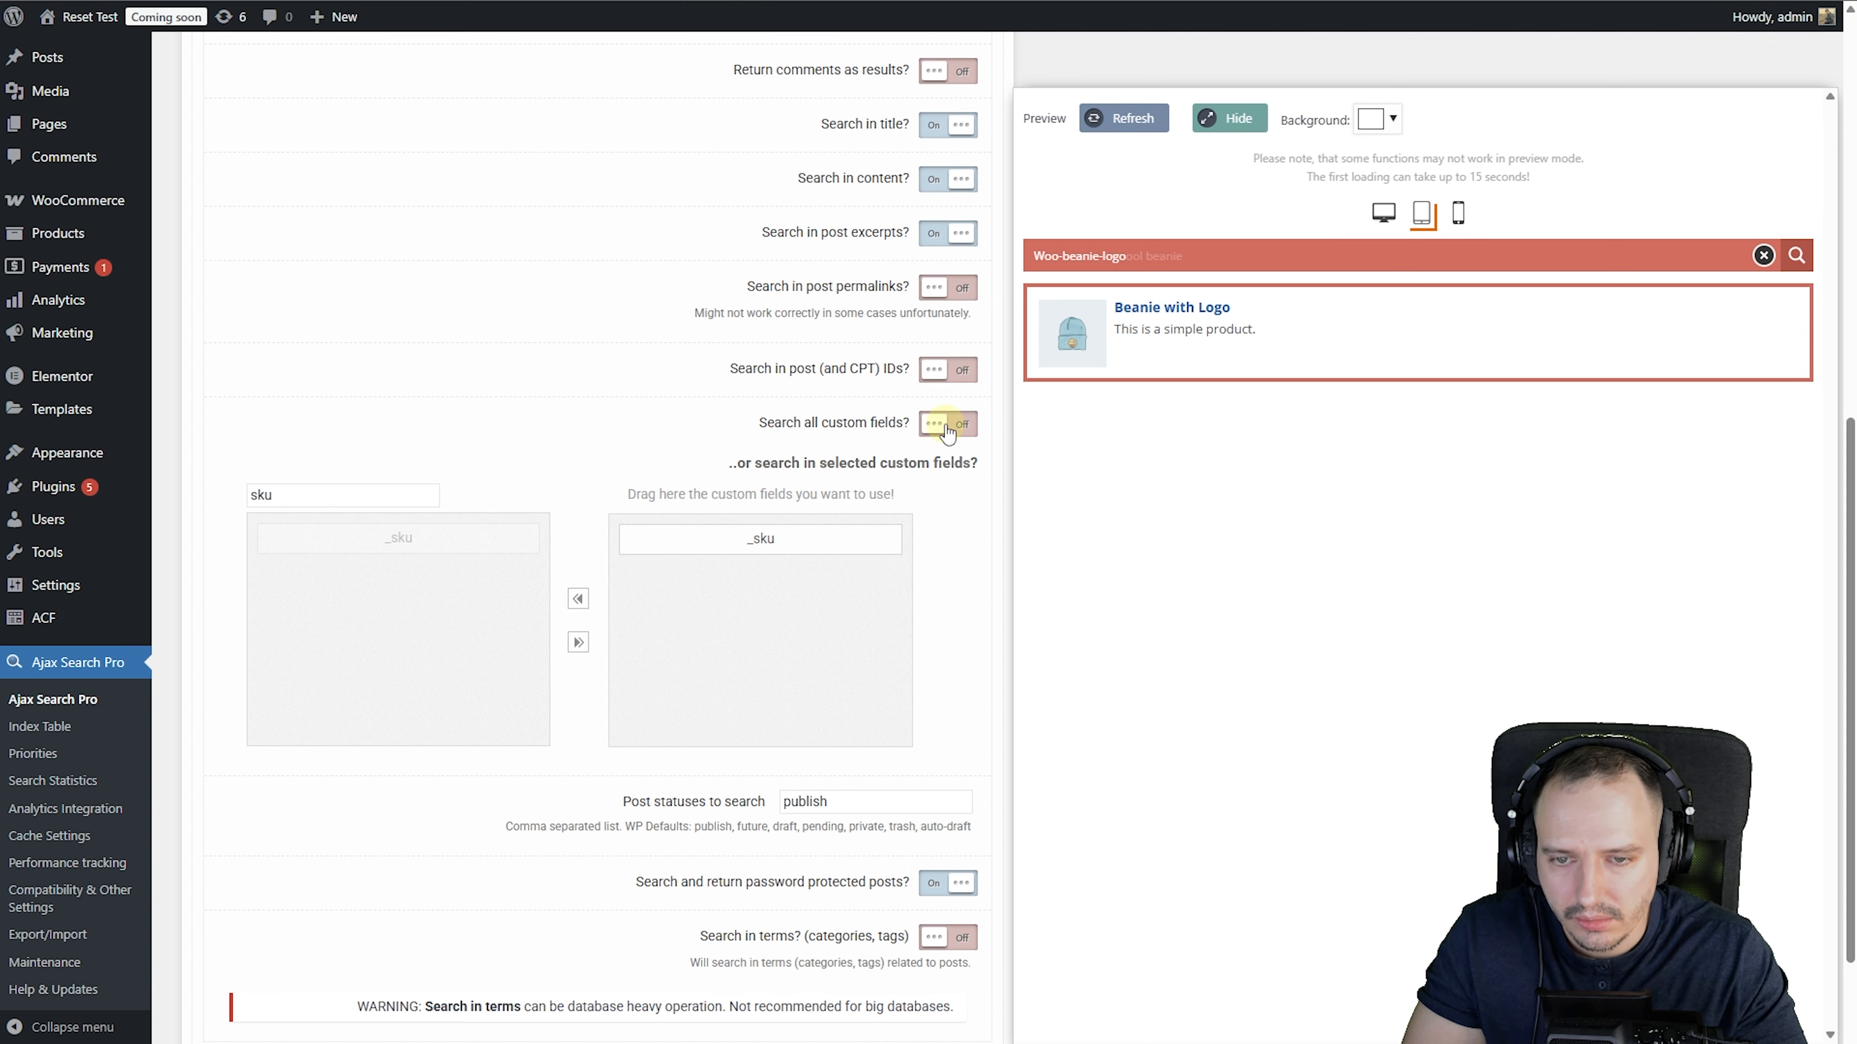
left_click(887, 540)
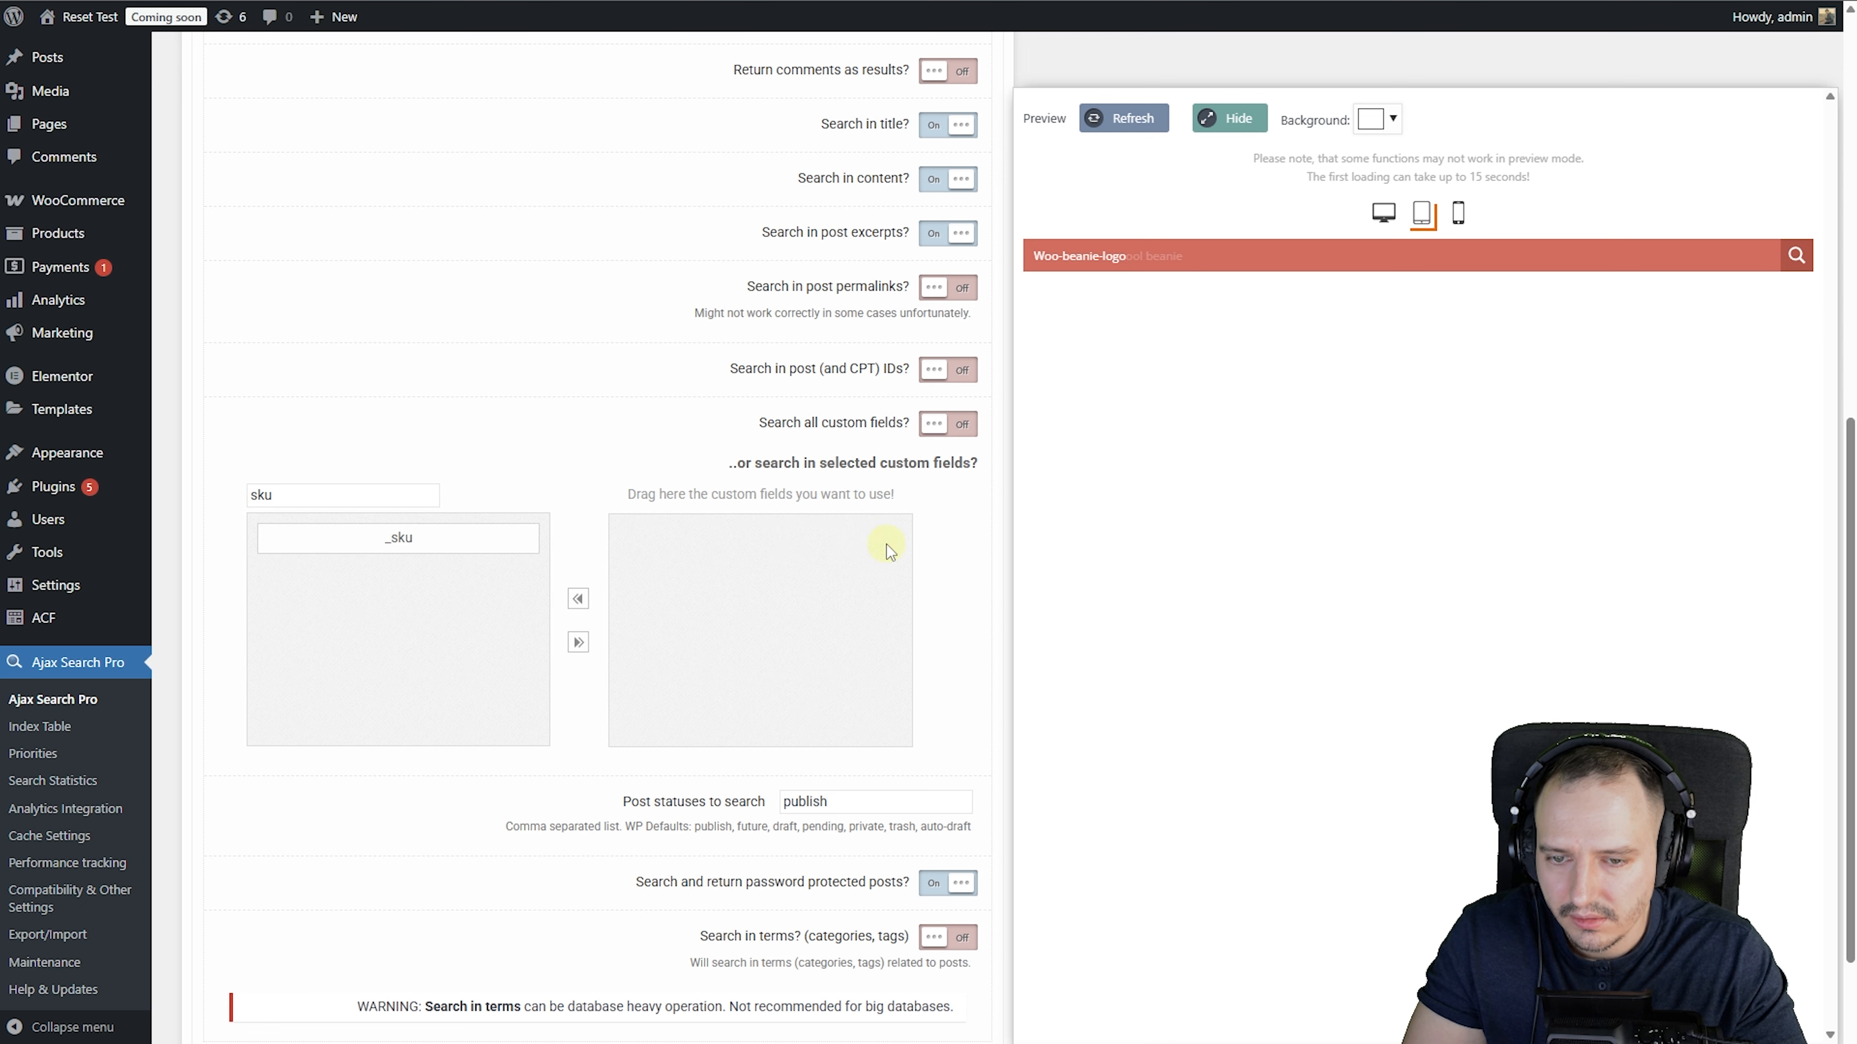
left_click(1151, 255)
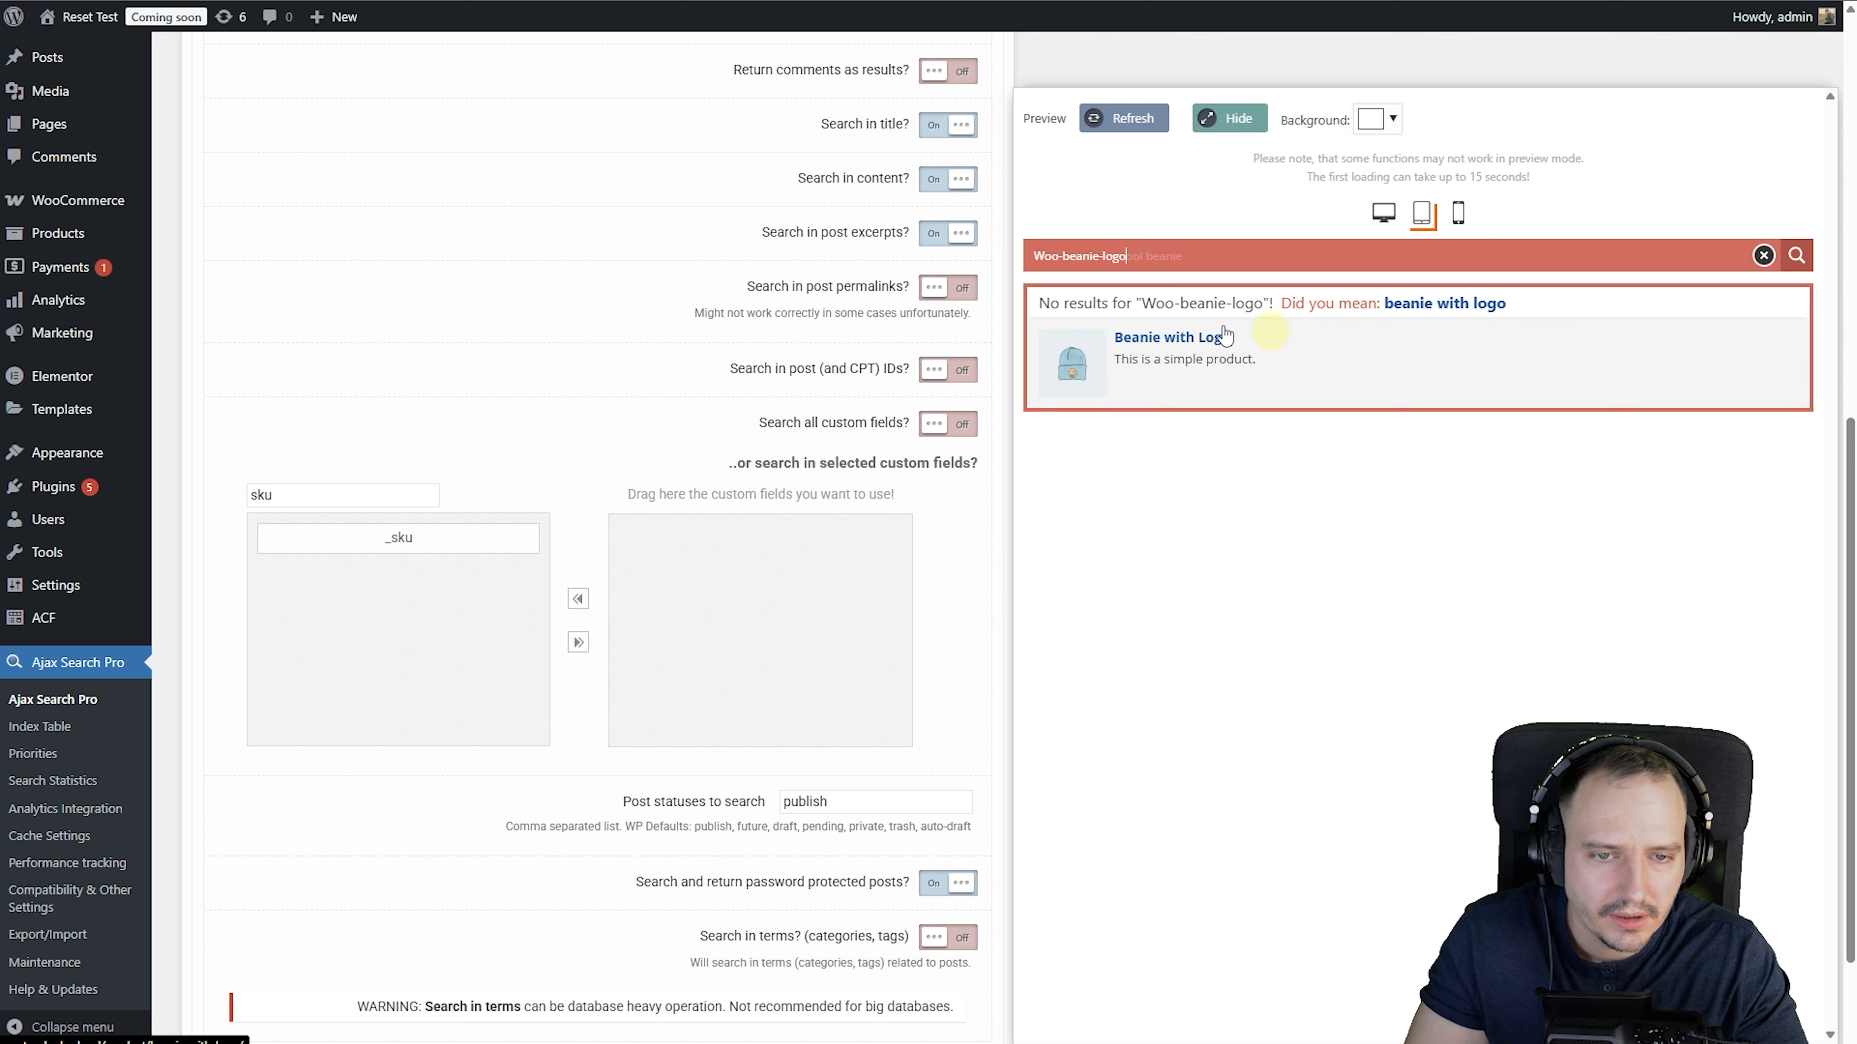
Enable searching in all custom fields and test the Woo-beanie-logo search in the refreshed preview.
triple_click(1124, 265)
key("ctrl+c")
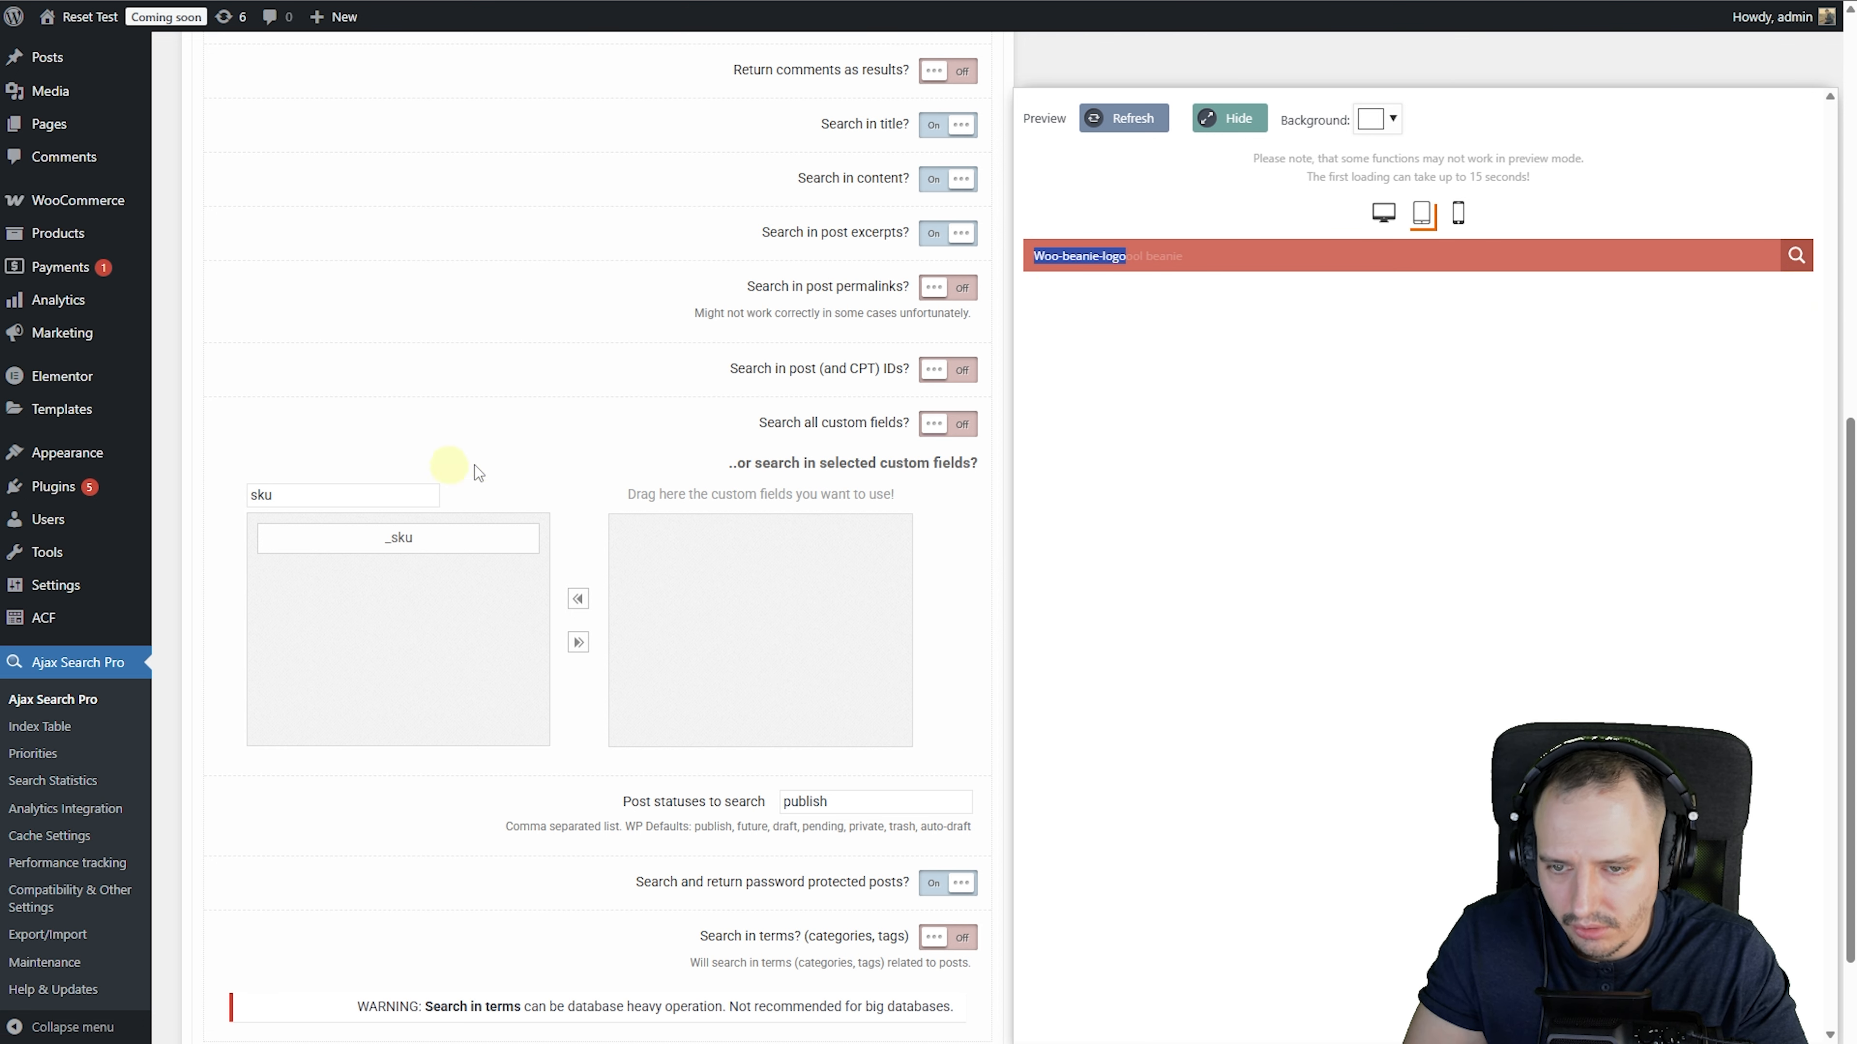
left_click(962, 424)
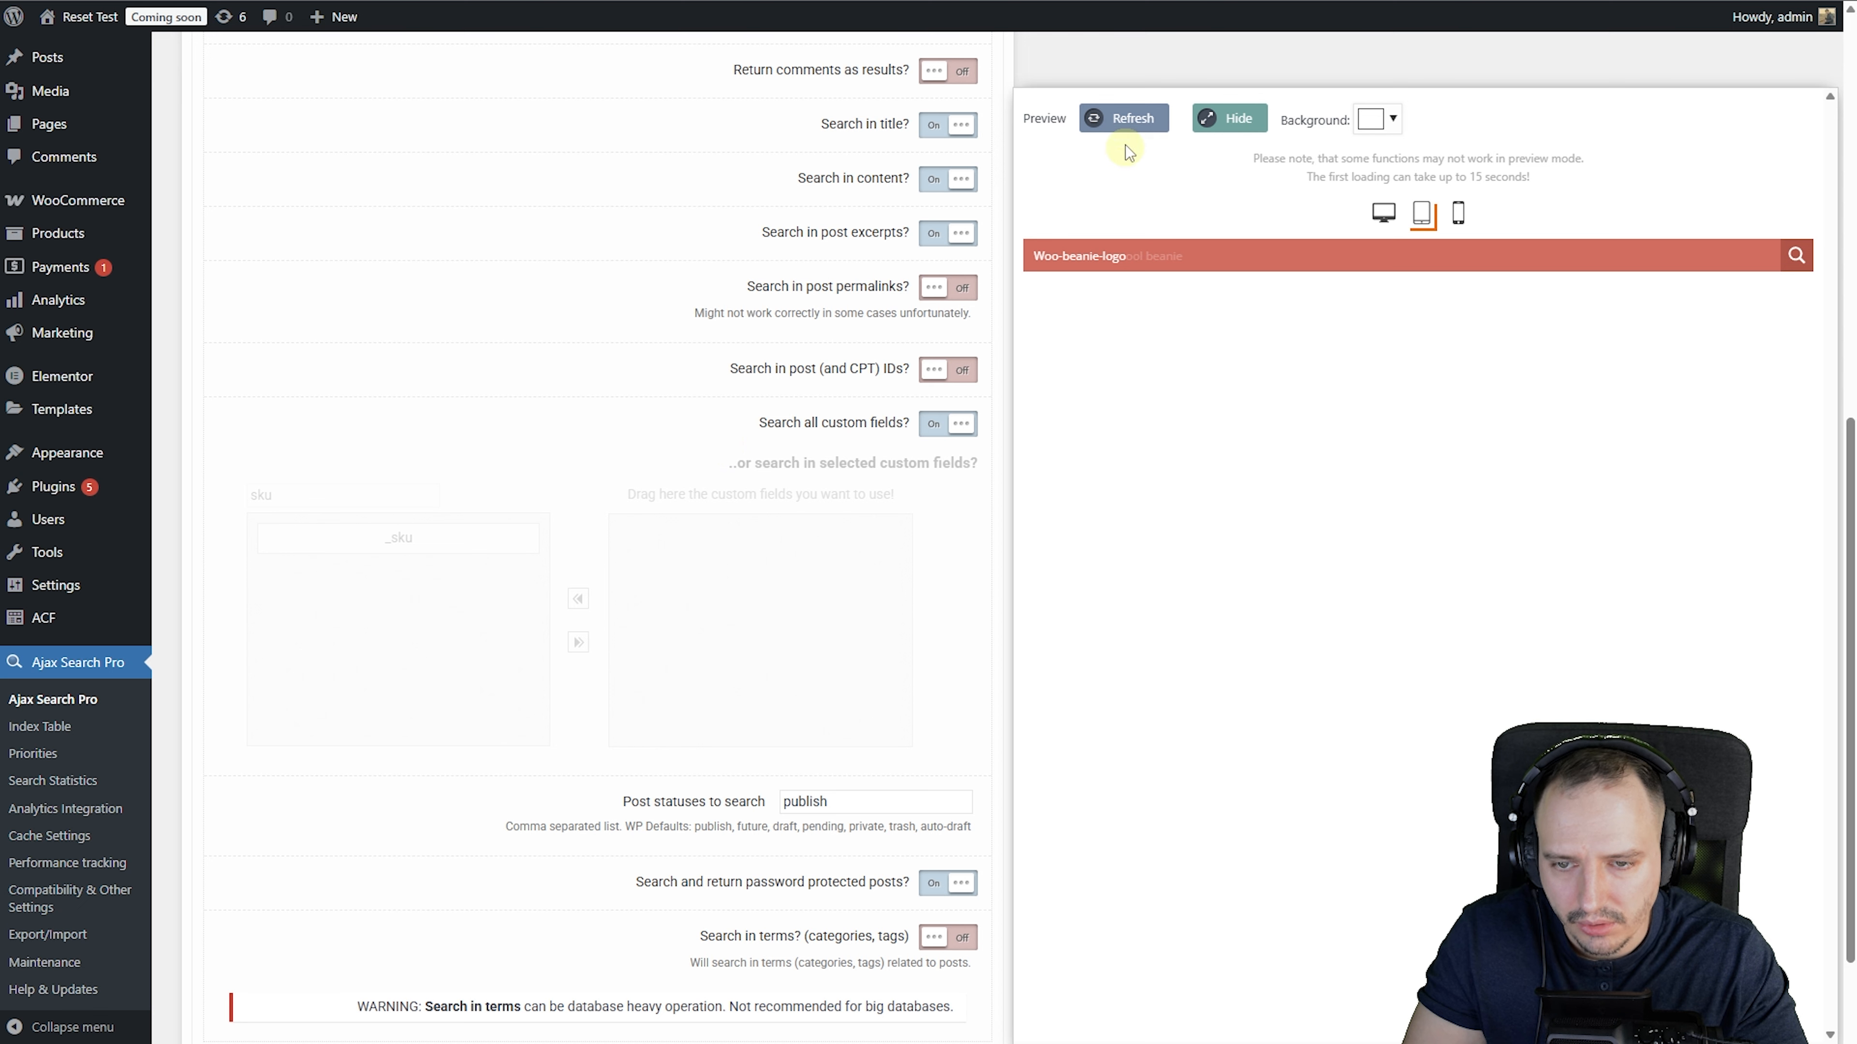
left_click(1128, 125)
left_click(1188, 262)
key("ctrl+v")
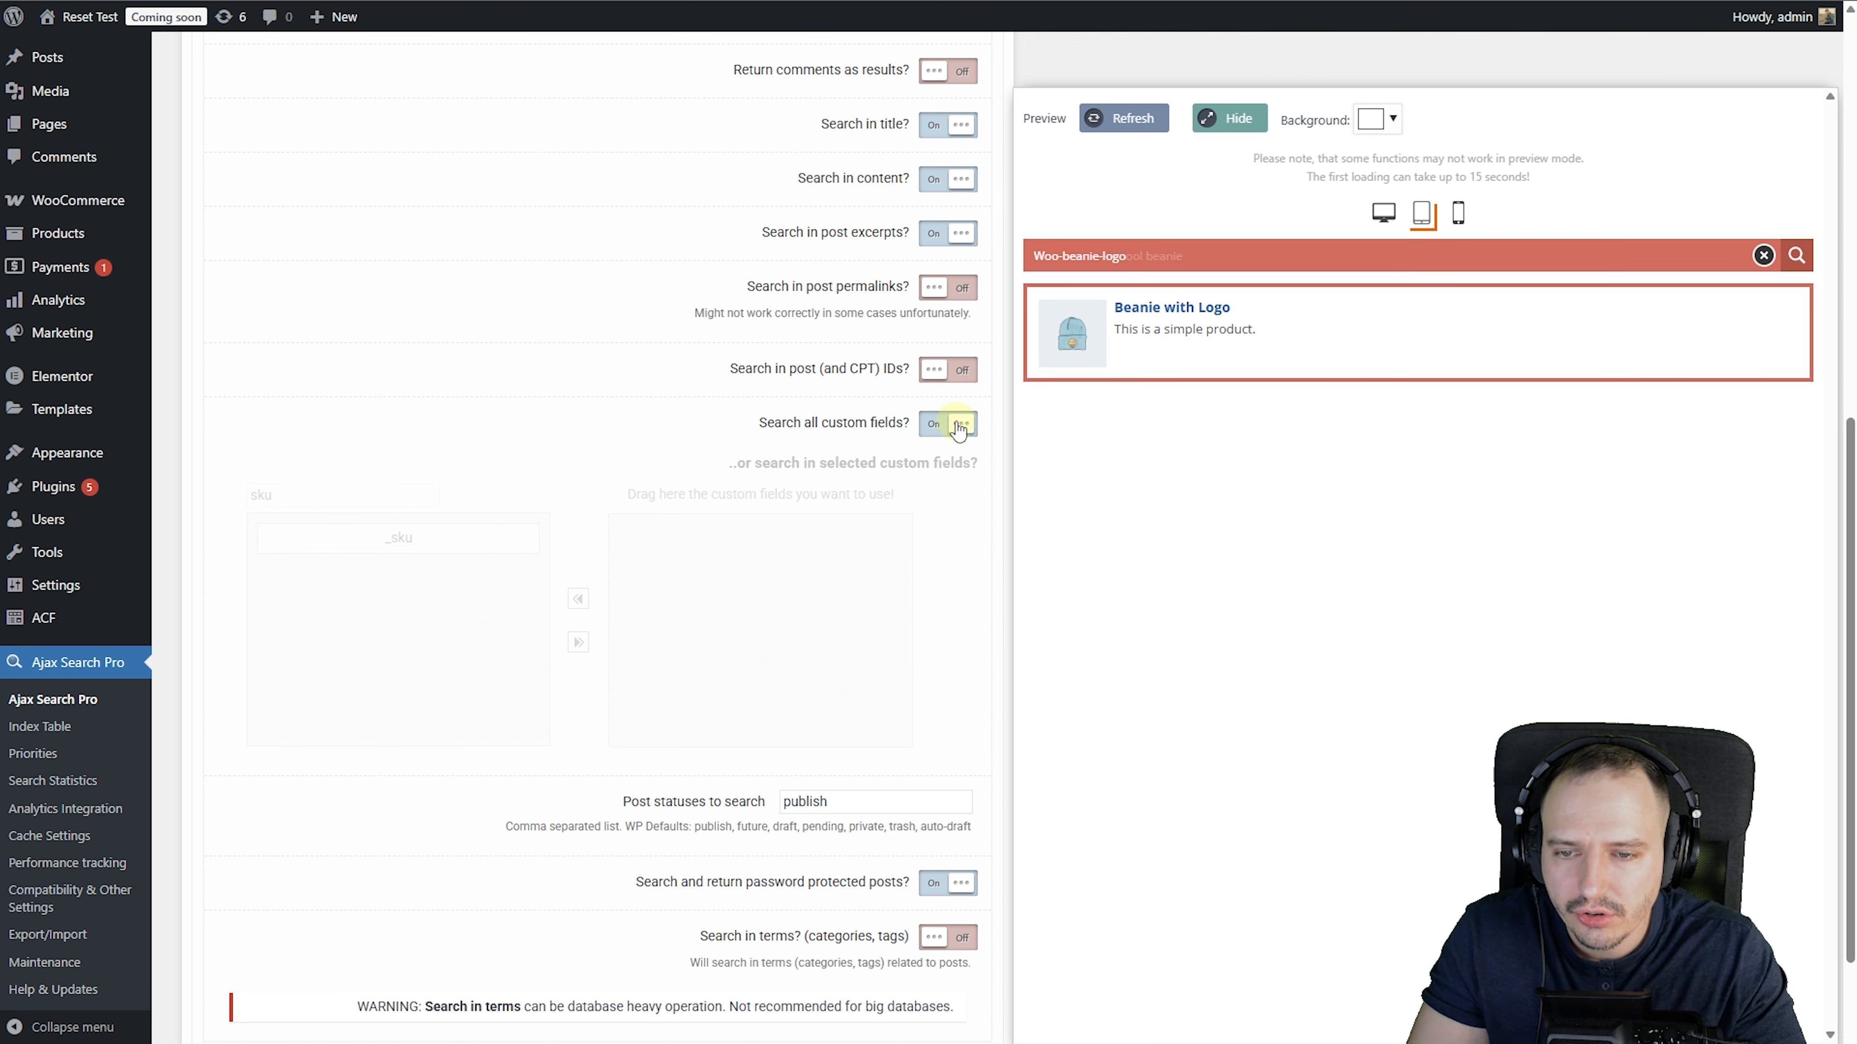
Turn off searching in all custom fields and set the search engine to Index table engine.
left_click(951, 439)
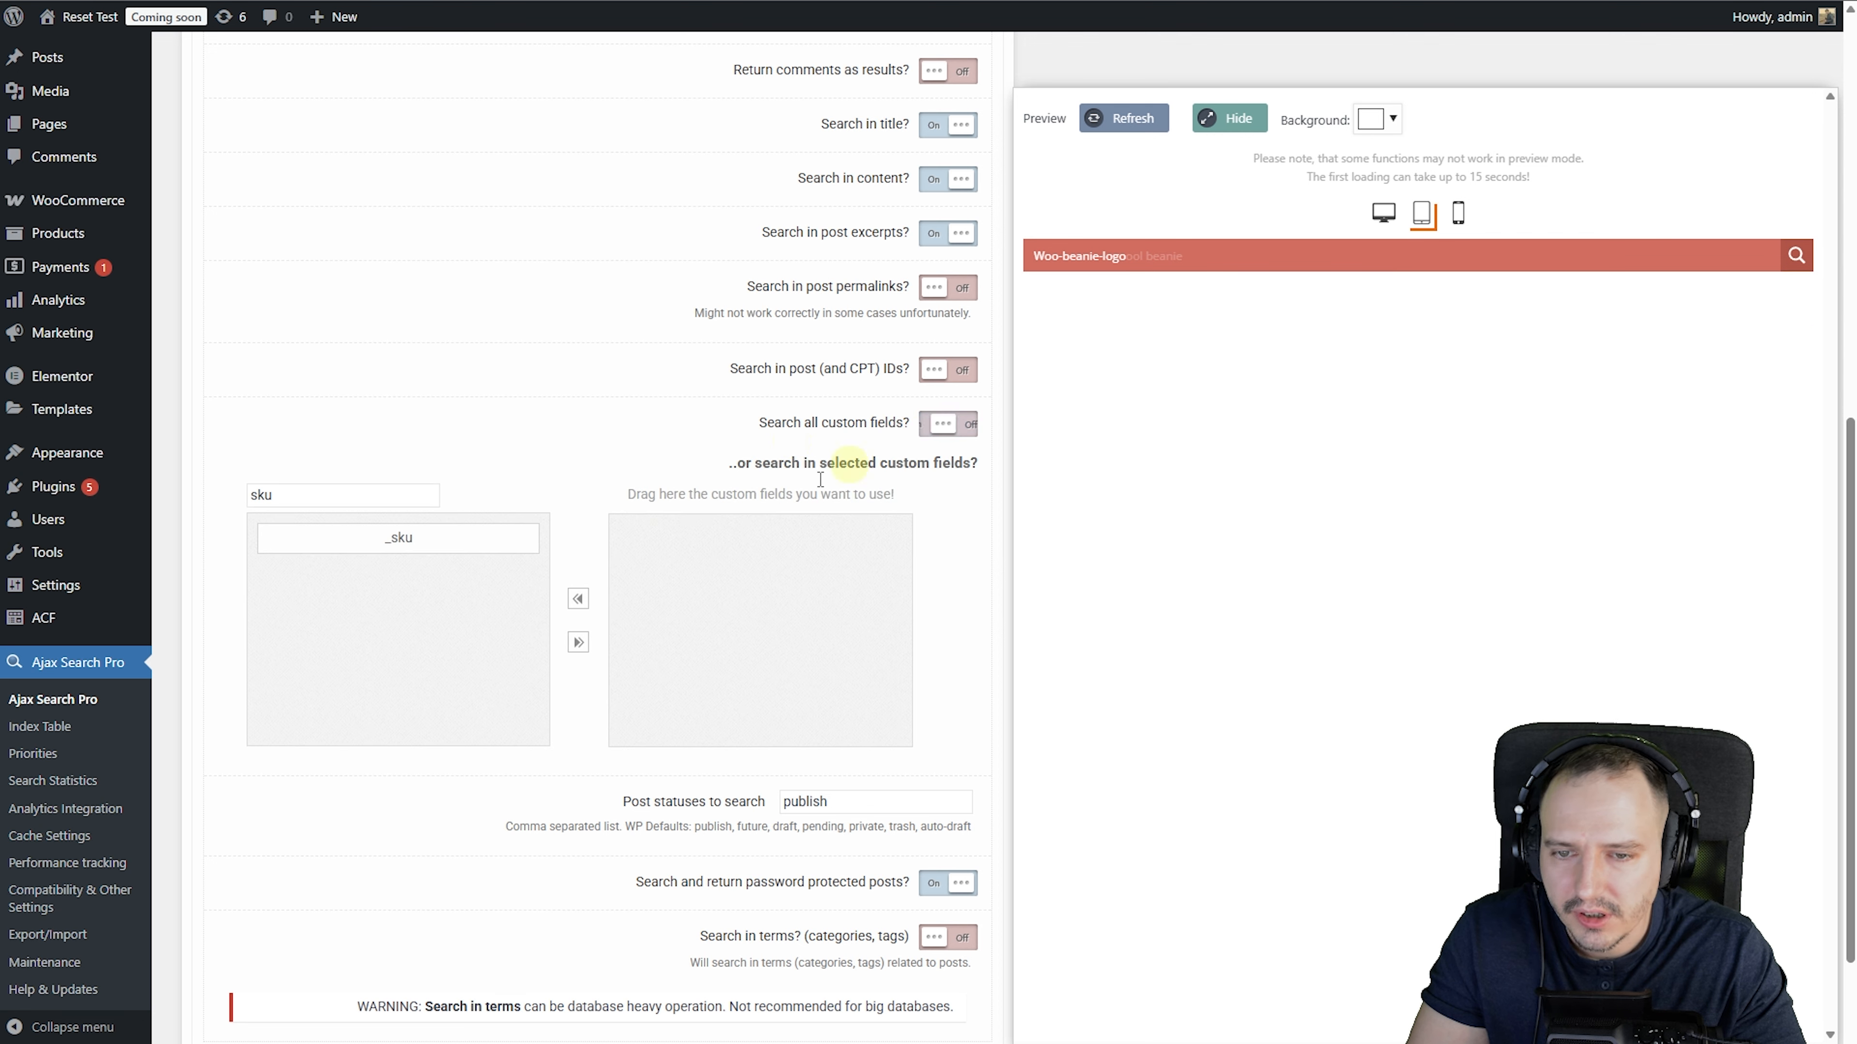
left_click_drag(761, 422, 905, 424)
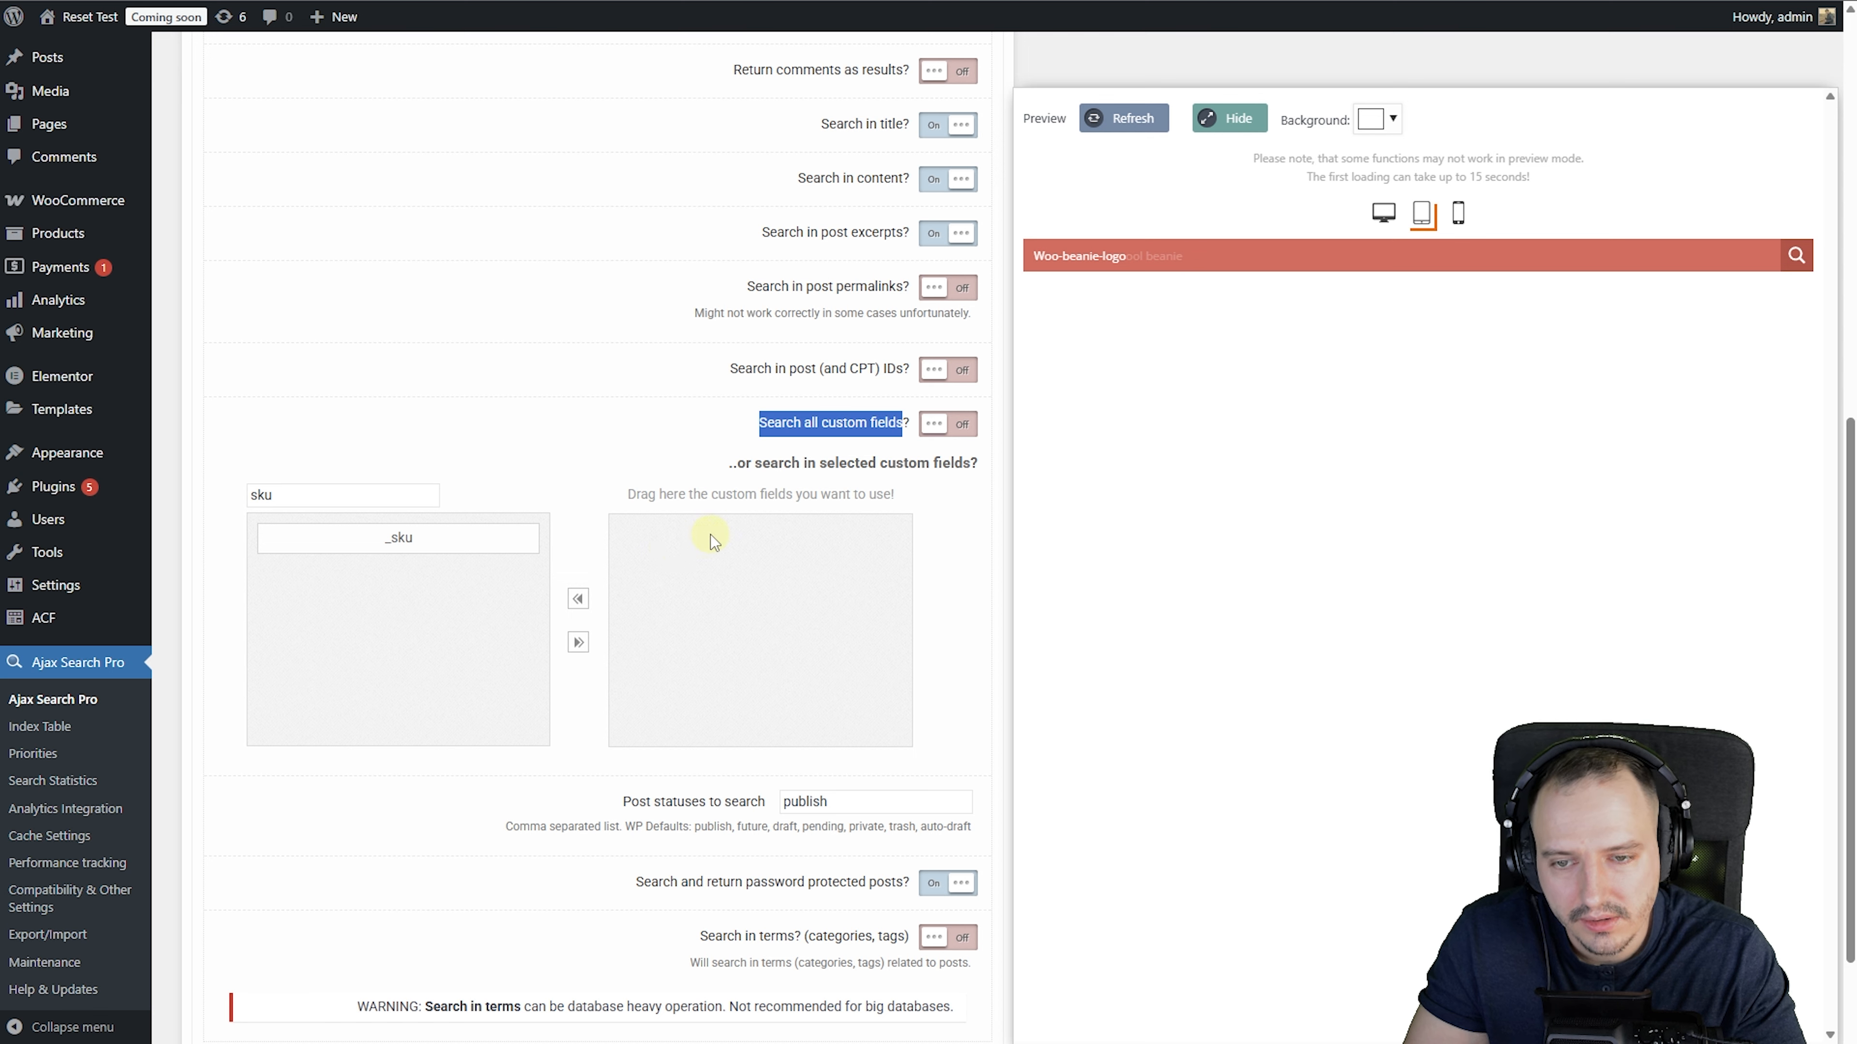
scroll(710, 515, "up", 10)
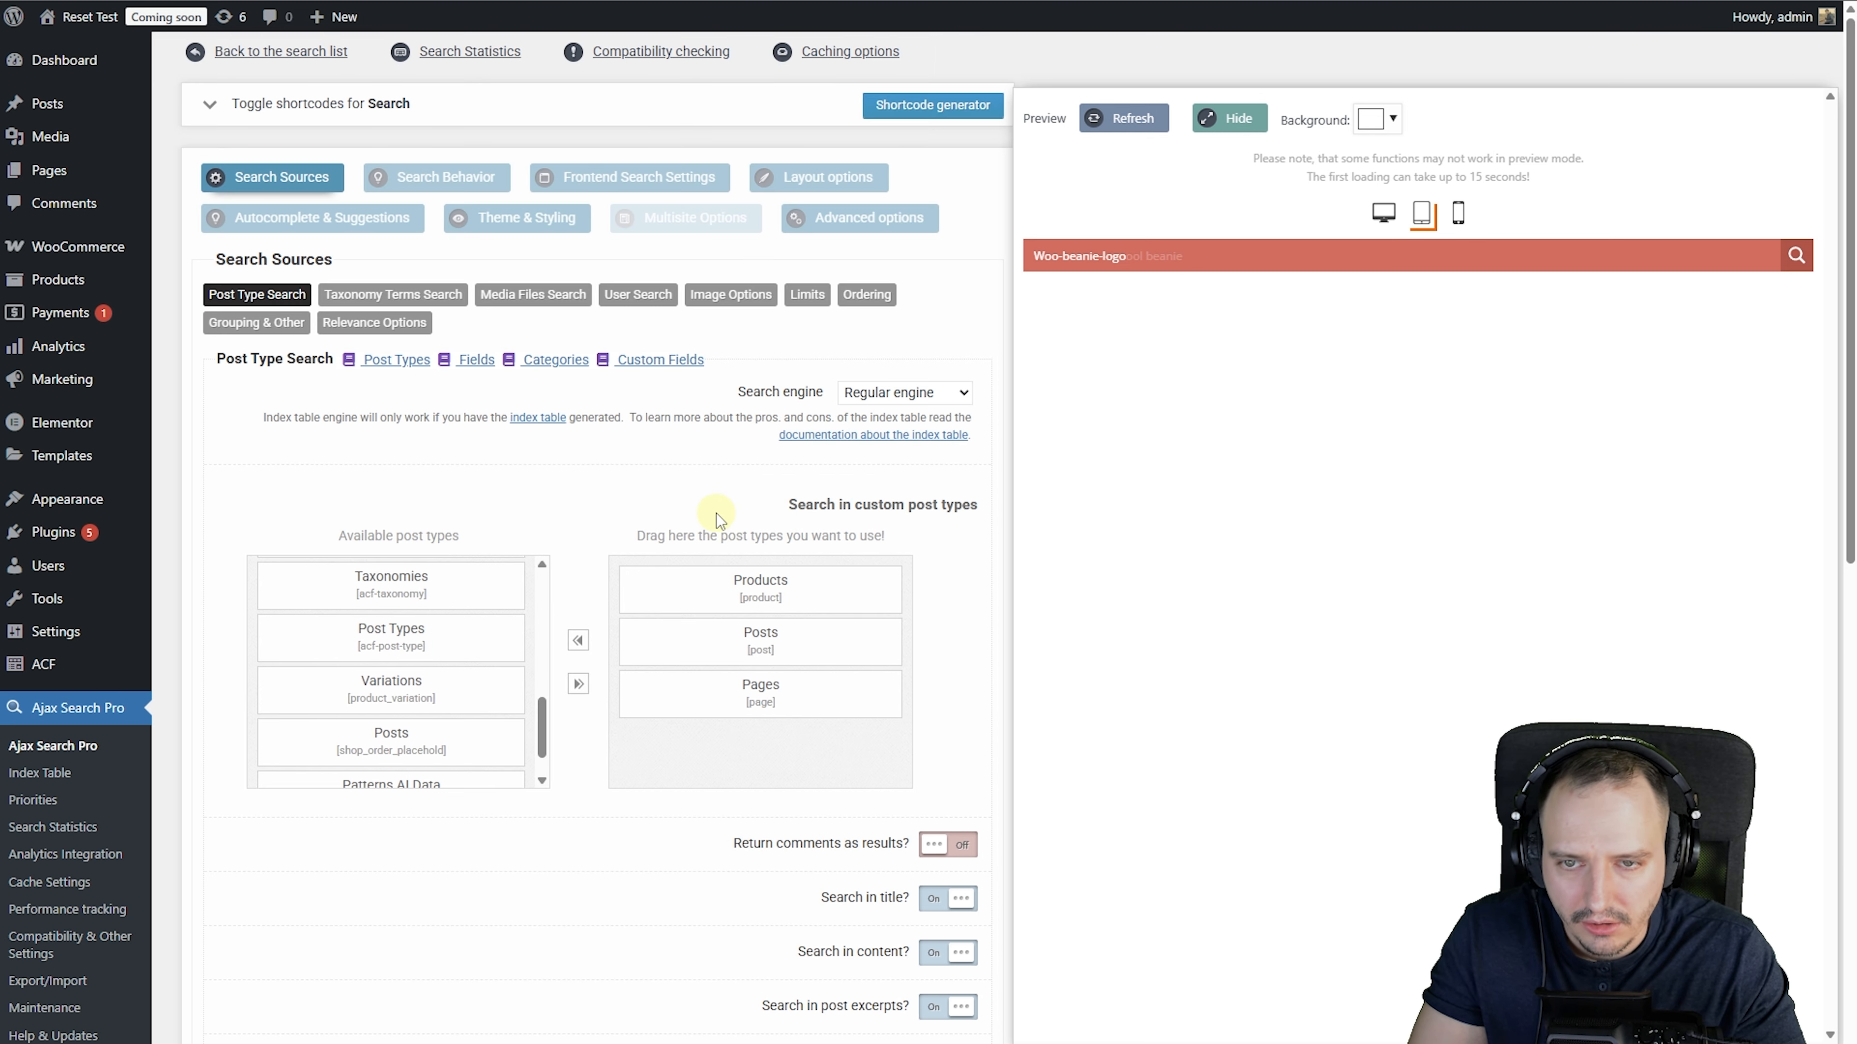
left_click(903, 392)
left_click(906, 442)
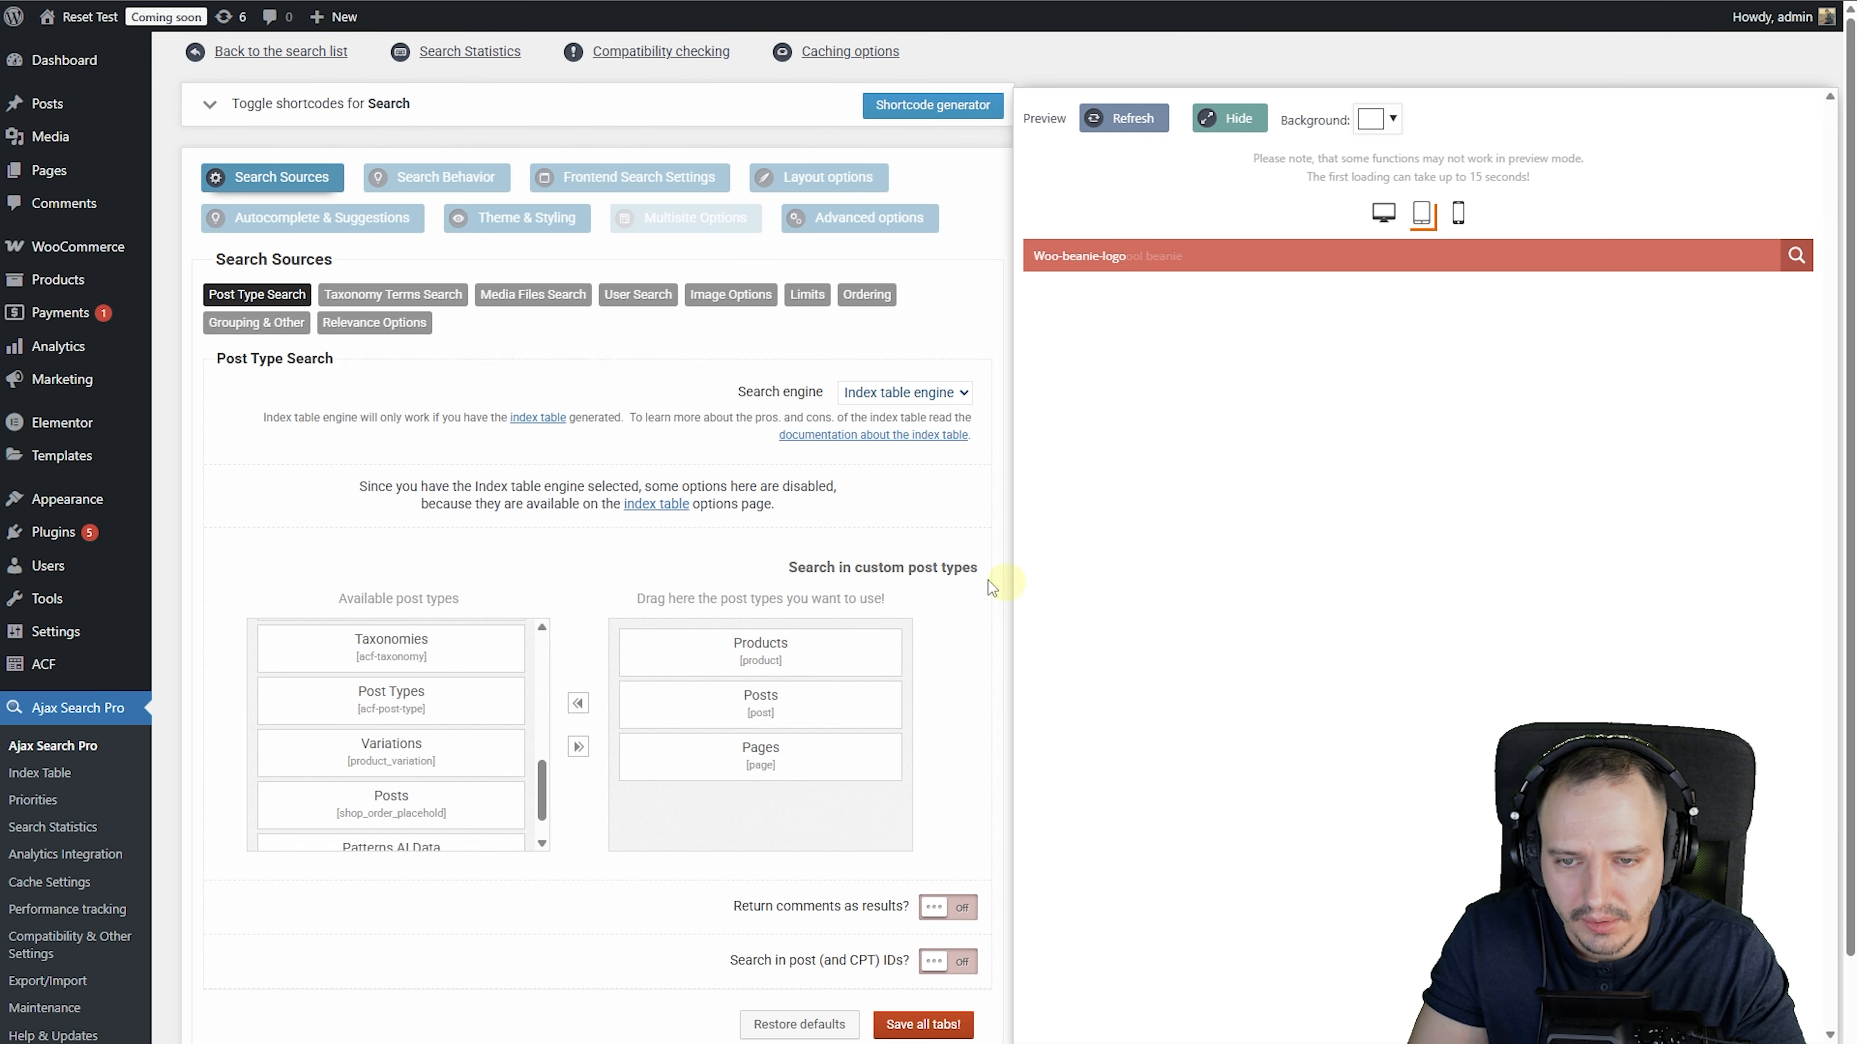
Open the Index Table settings and review the title, content, excerpt, post type and taxonomy indexing options.
scroll(885, 541, "down", 2)
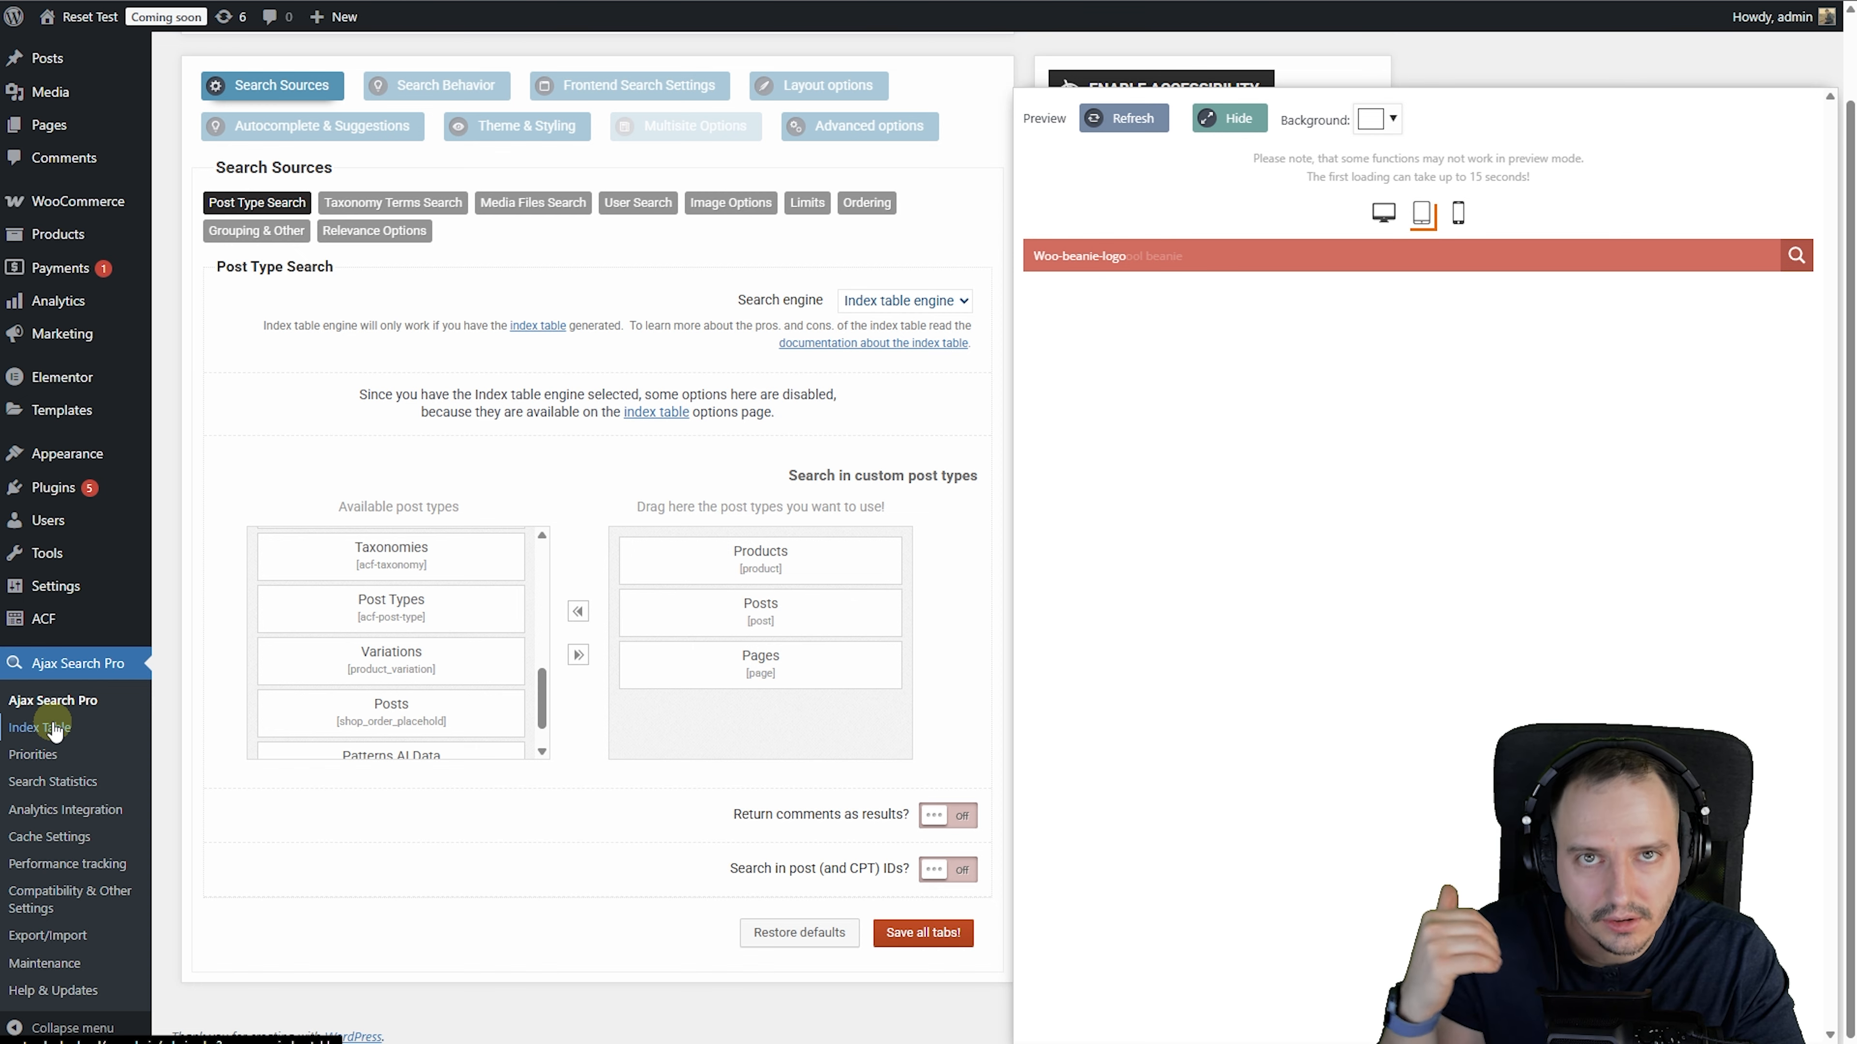
left_click(53, 729)
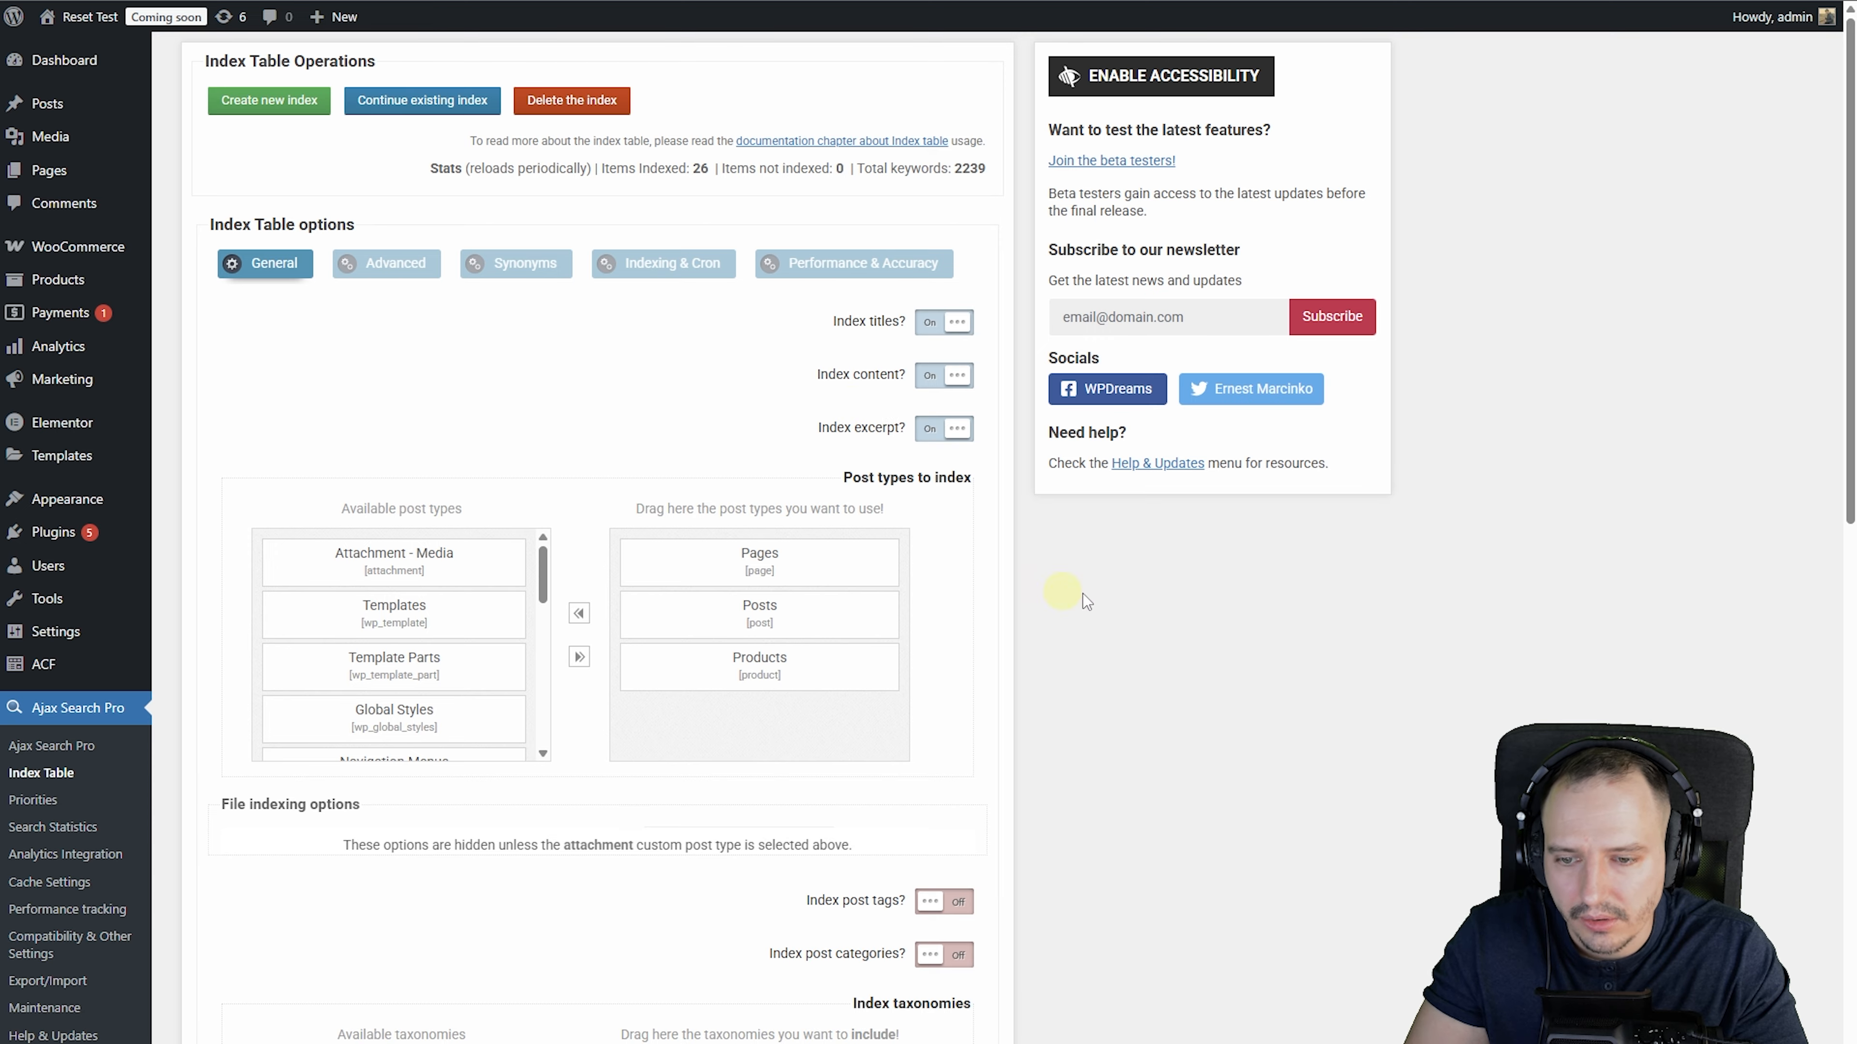
scroll(1085, 599, "down", 3)
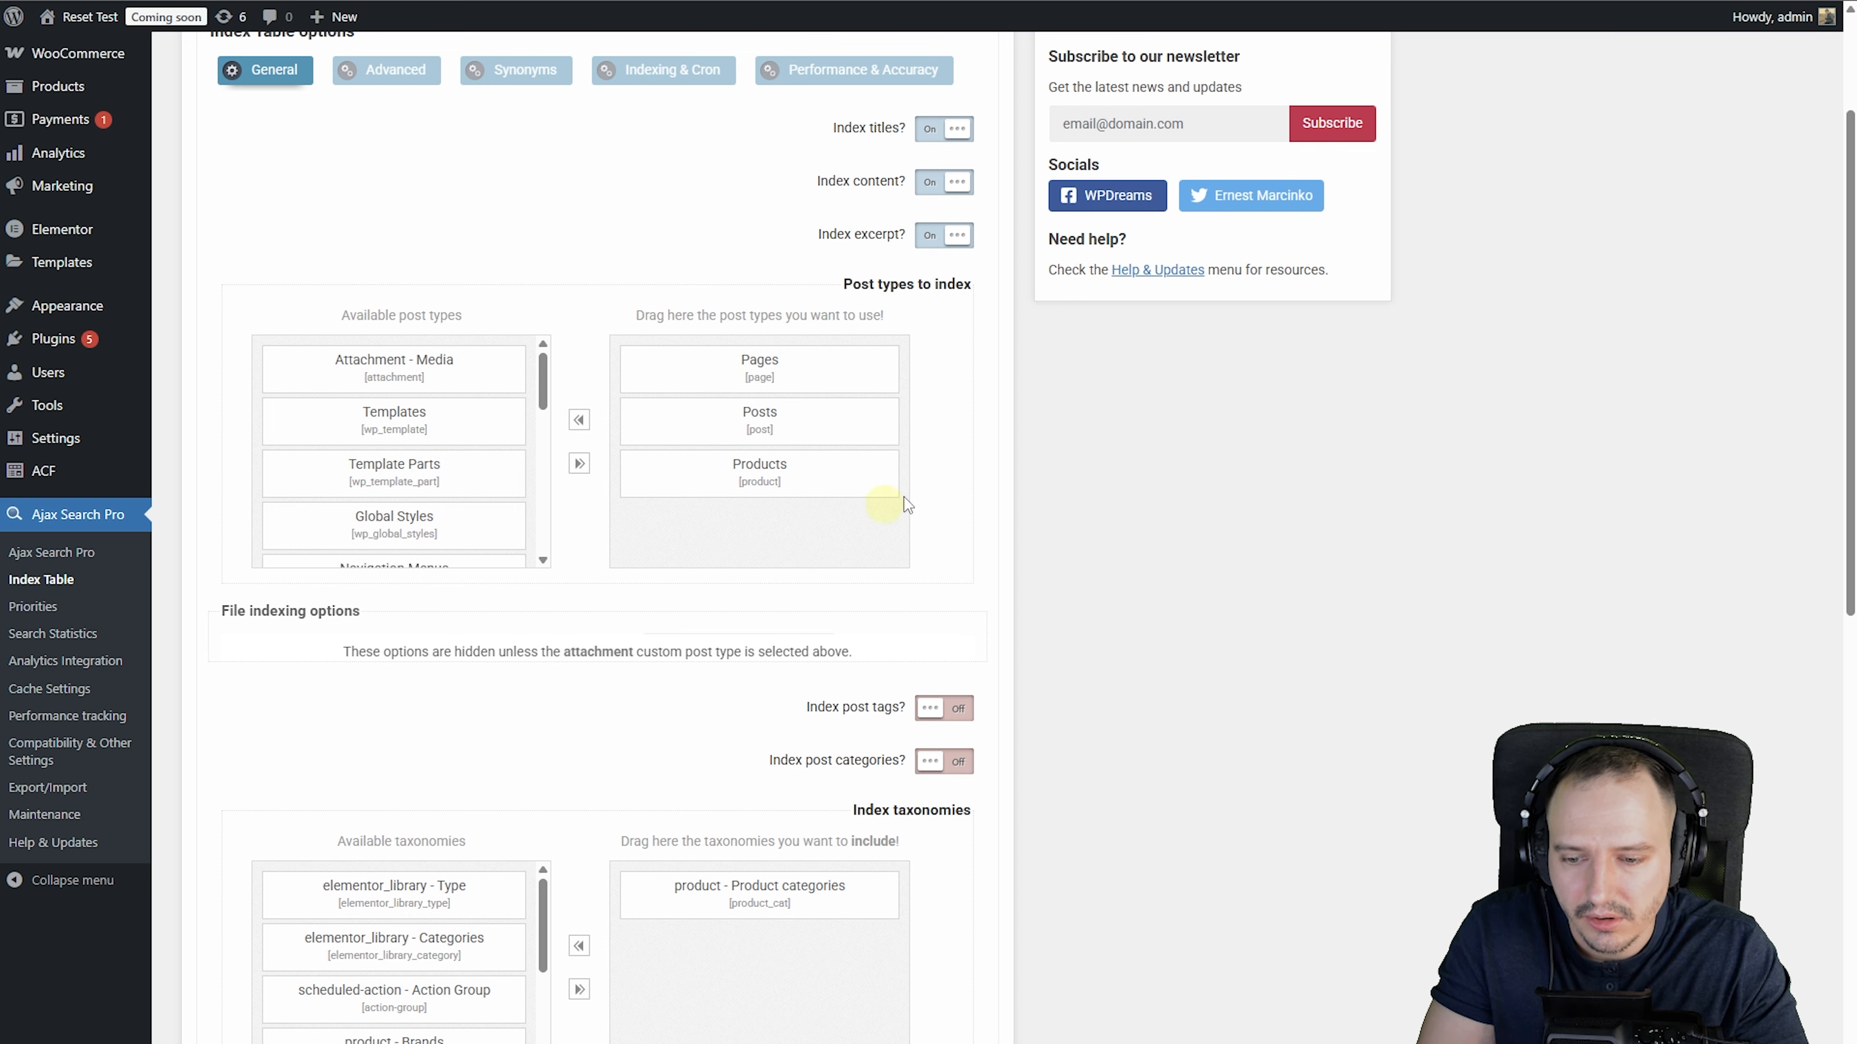
scroll(757, 424, "up", 1)
scroll(753, 395, "down", 2)
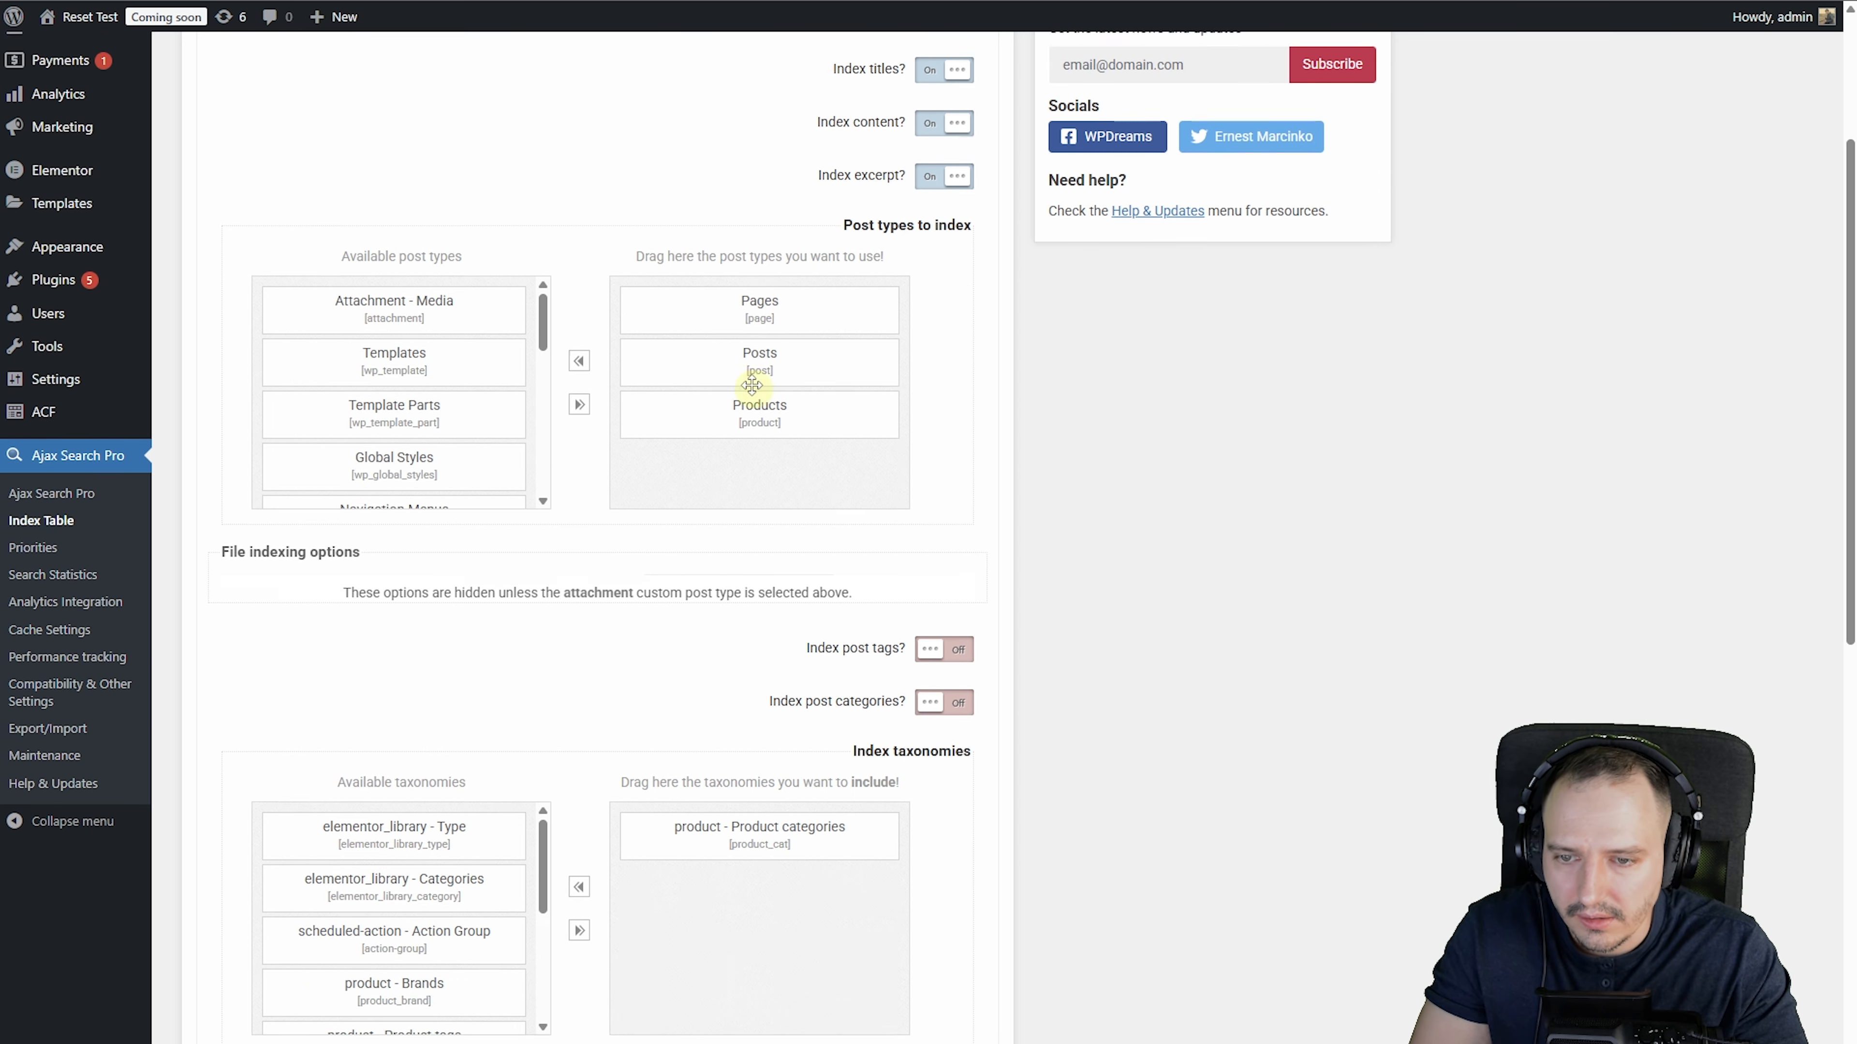
Find the sku custom field and add _sku to the custom fields included in the index table.
scroll(751, 385, "up", 3)
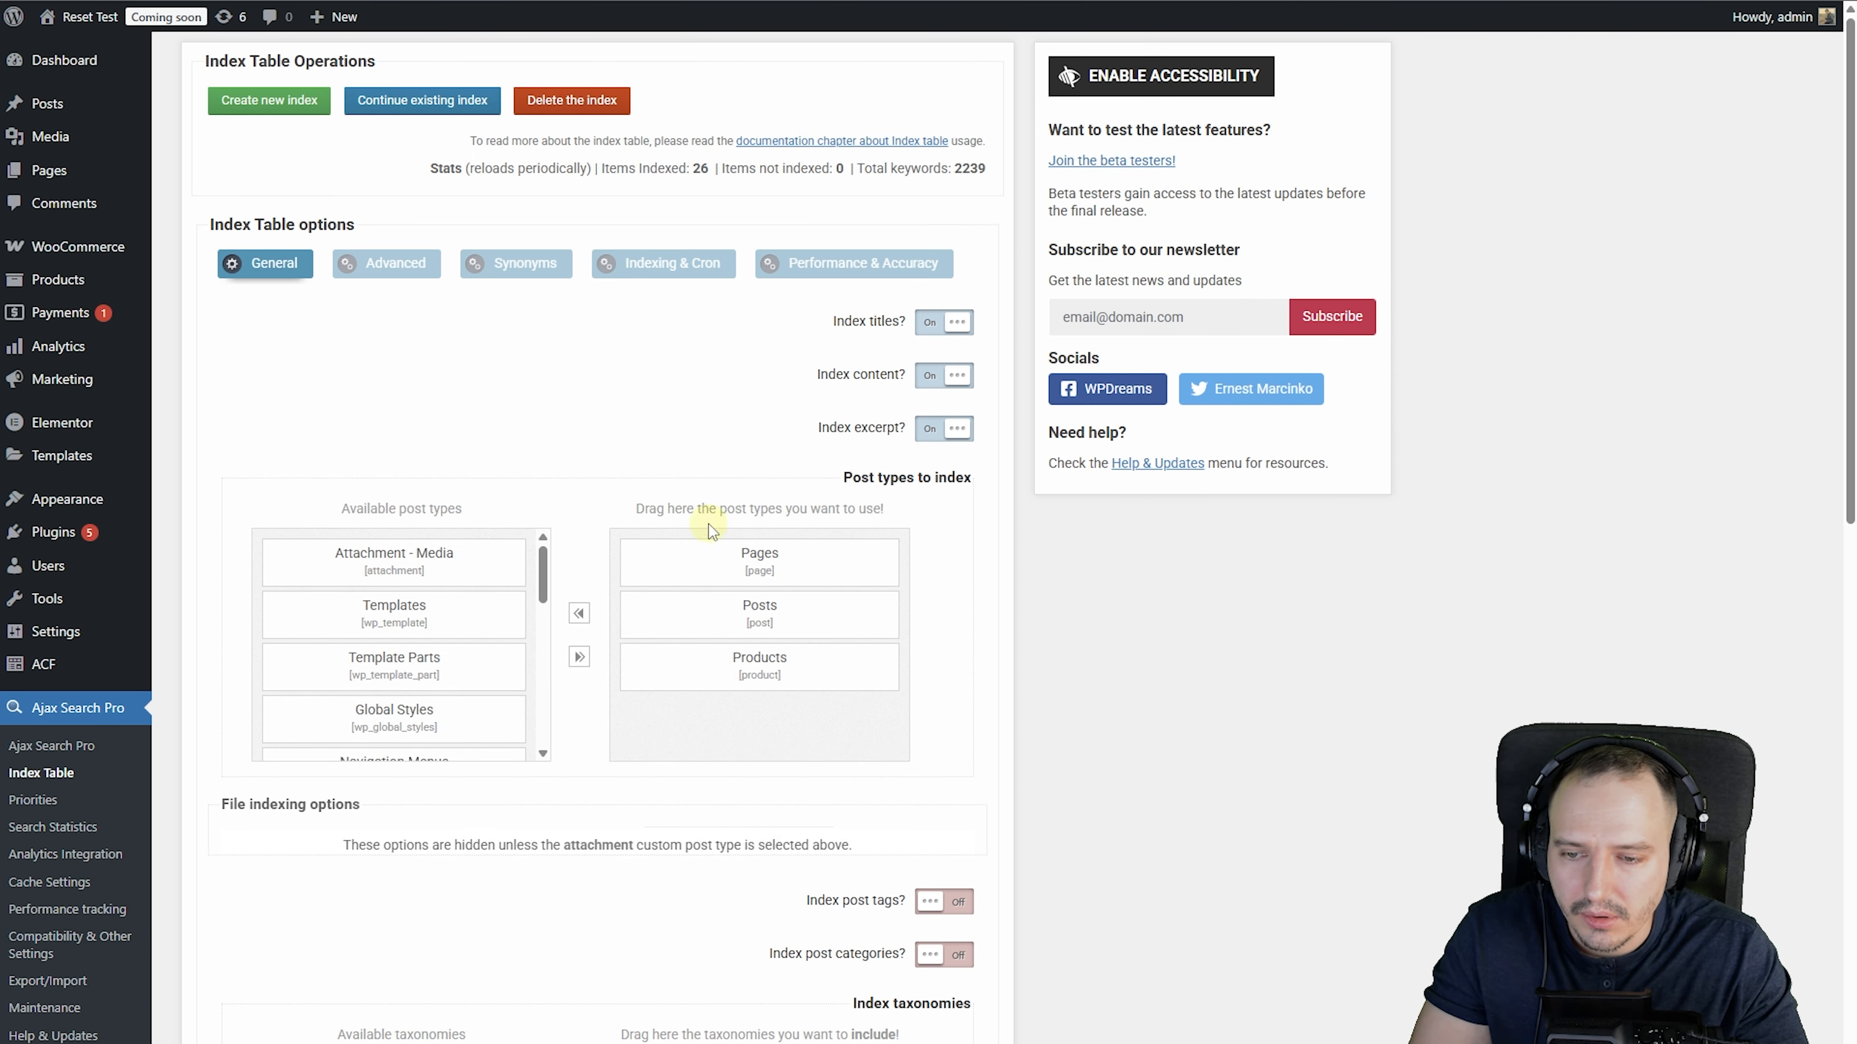
scroll(1161, 531, "down", 5)
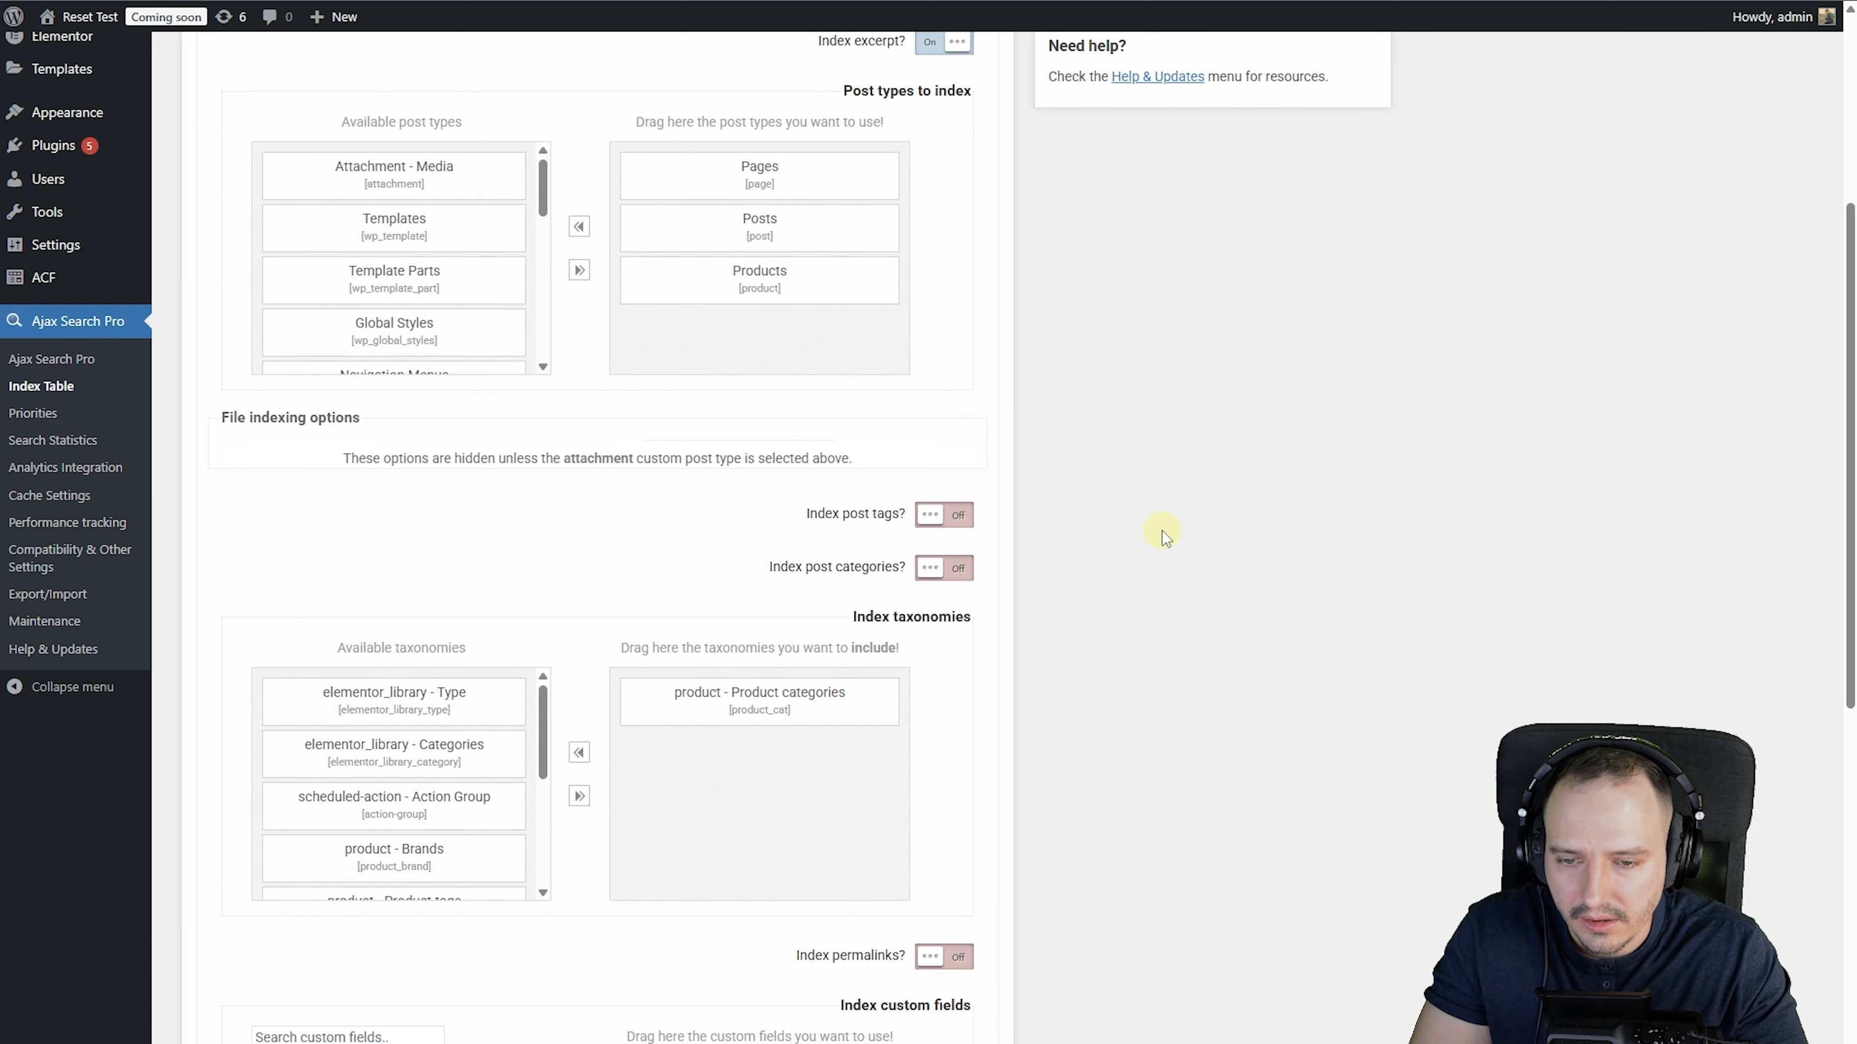
scroll(1161, 531, "down", 4)
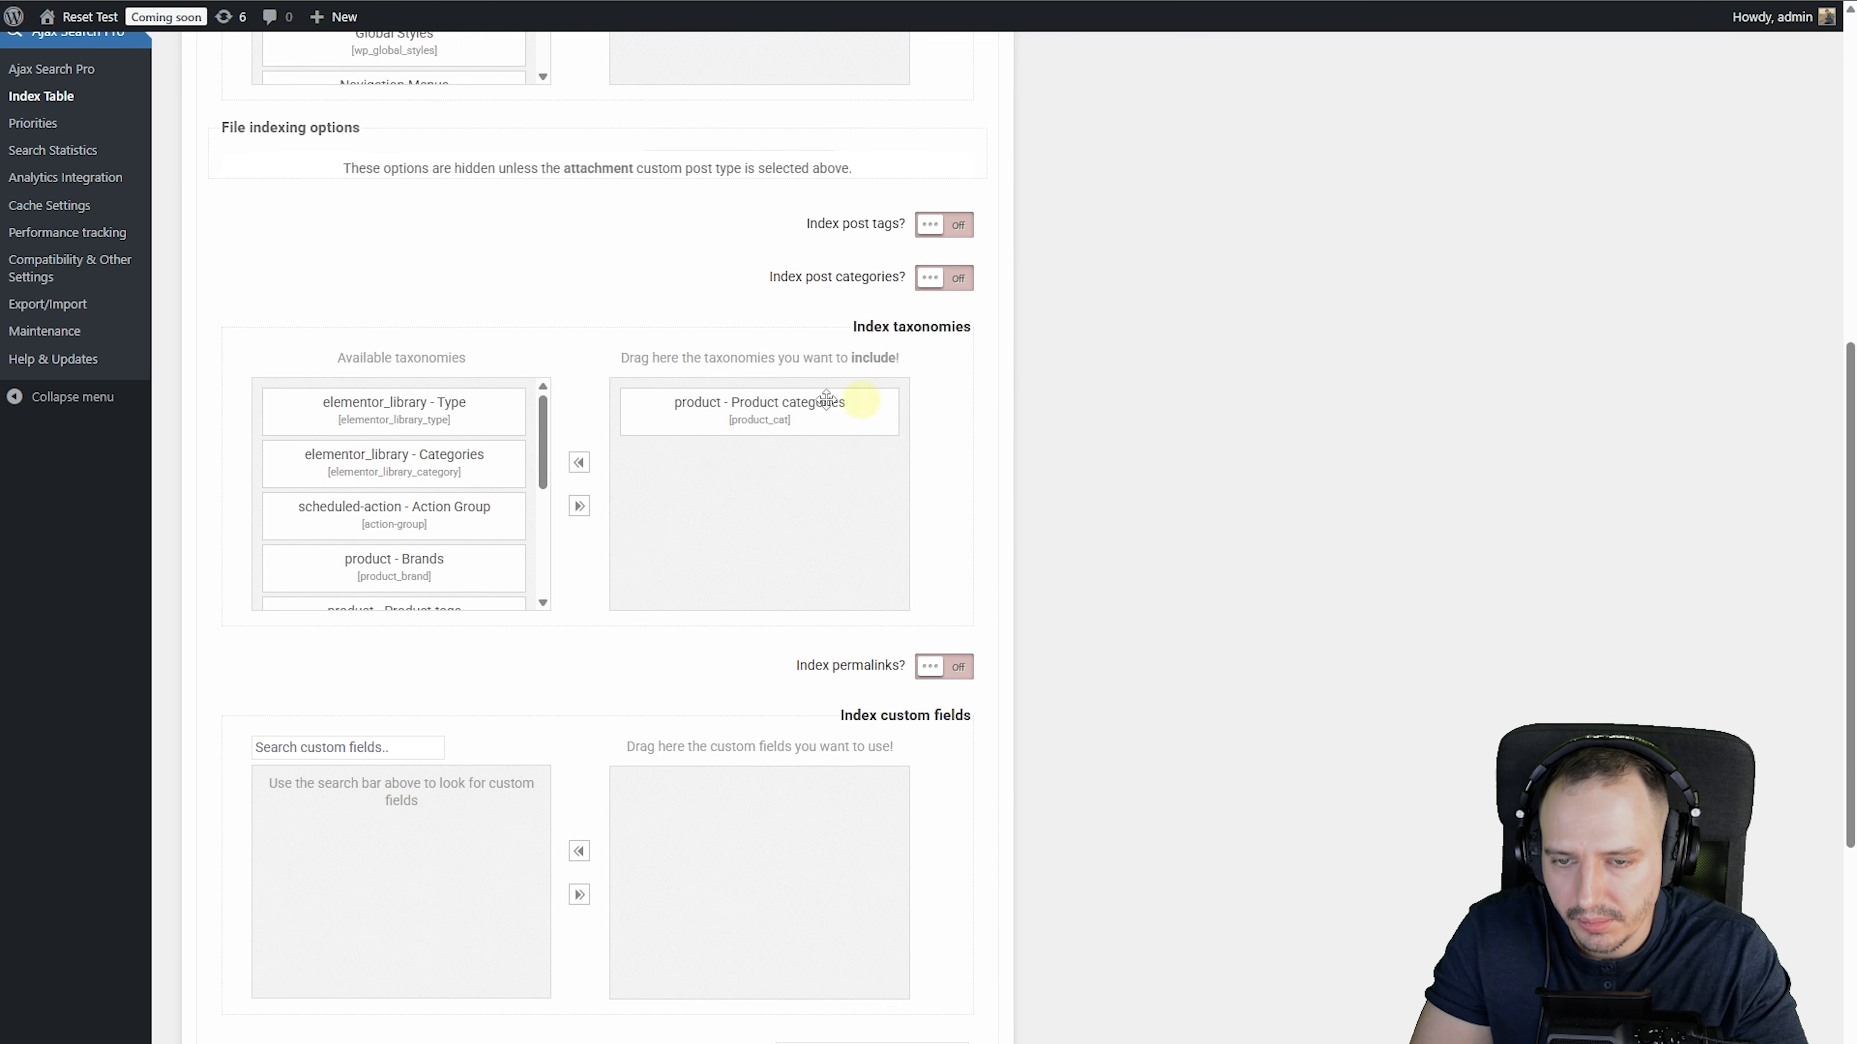
scroll(855, 398, "down", 5)
scroll(972, 360, "up", 3)
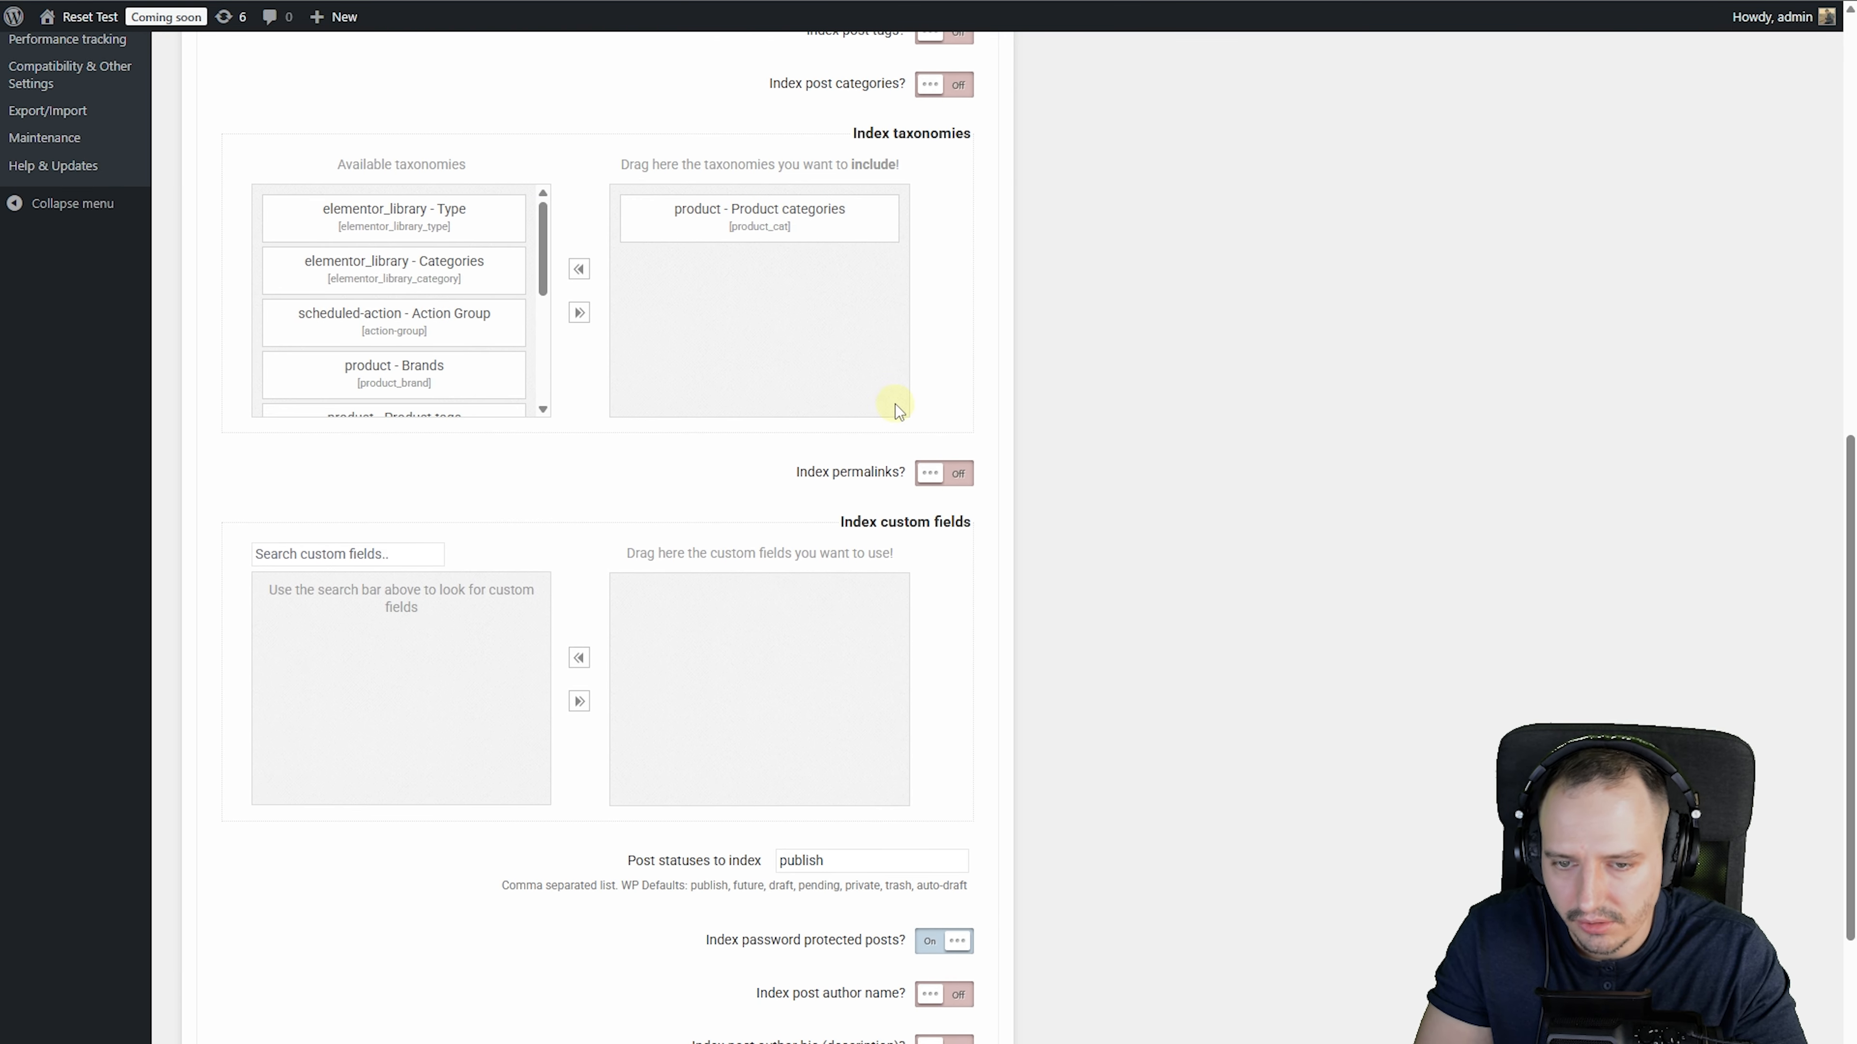
scroll(914, 413, "down", 3)
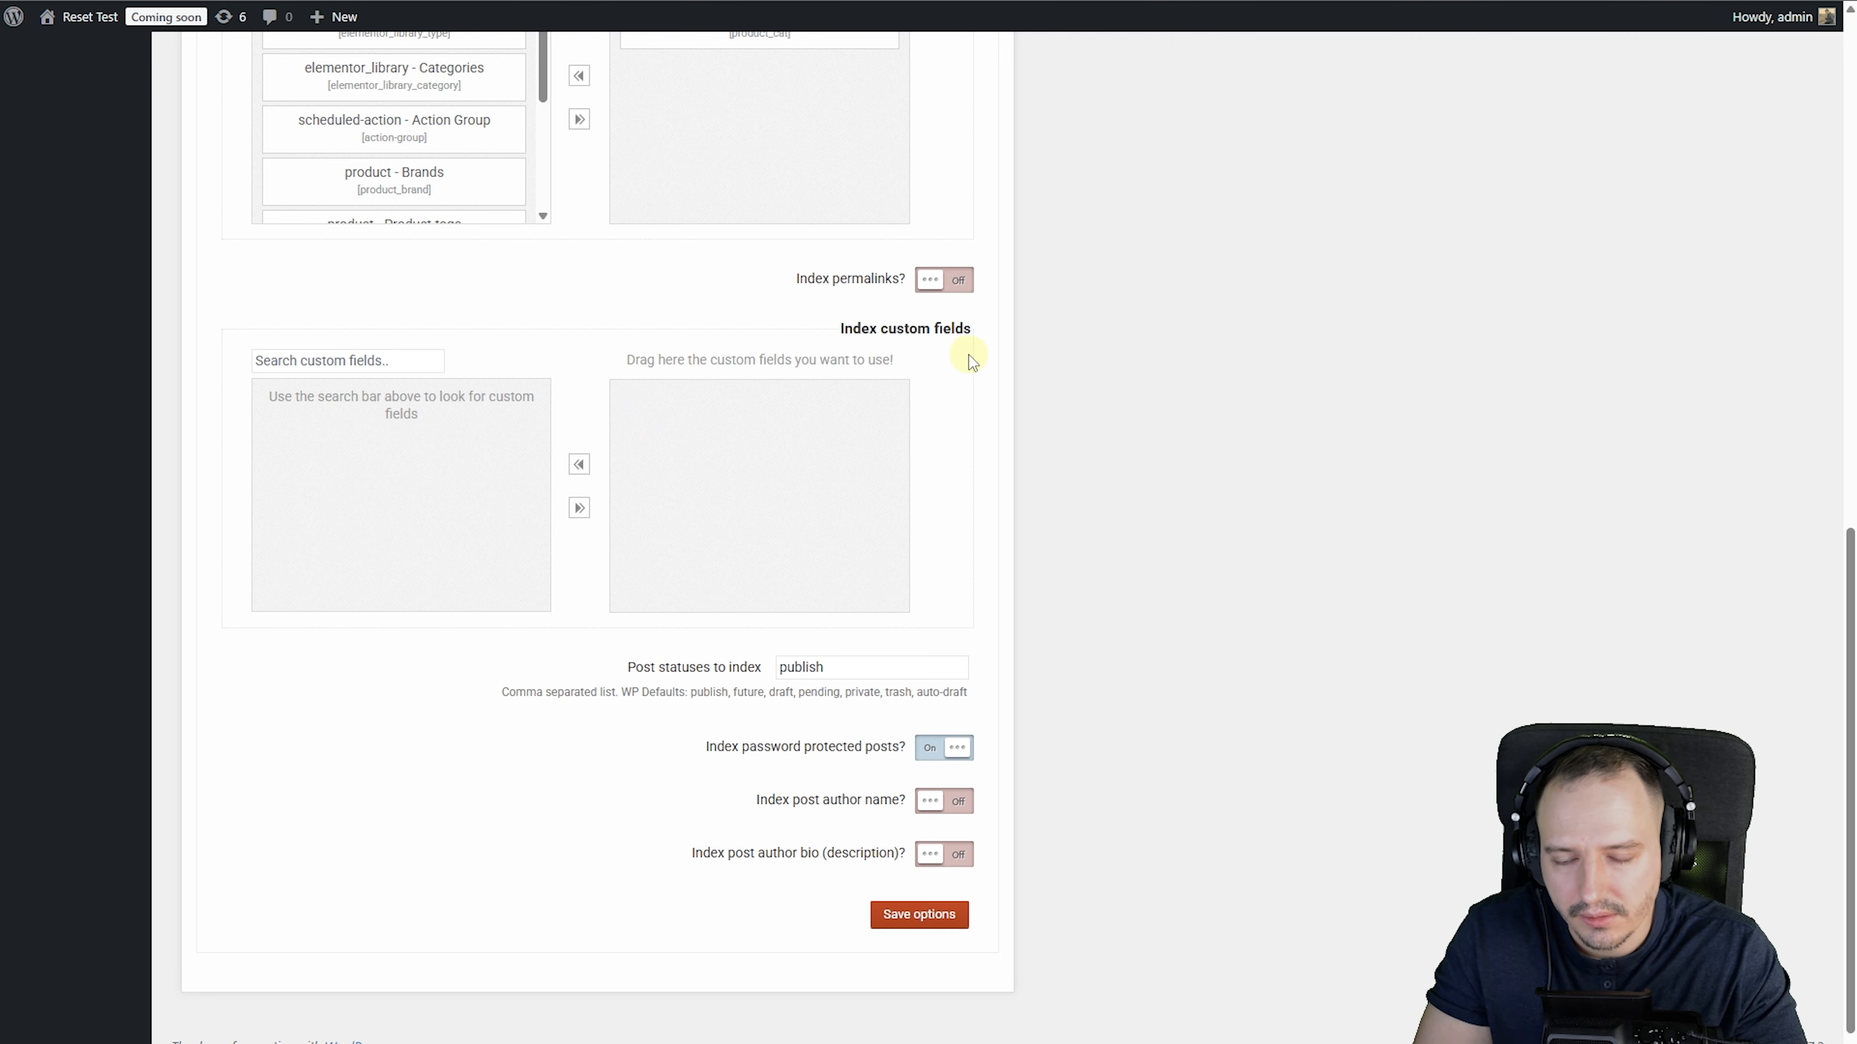
left_click(368, 357)
type("sku")
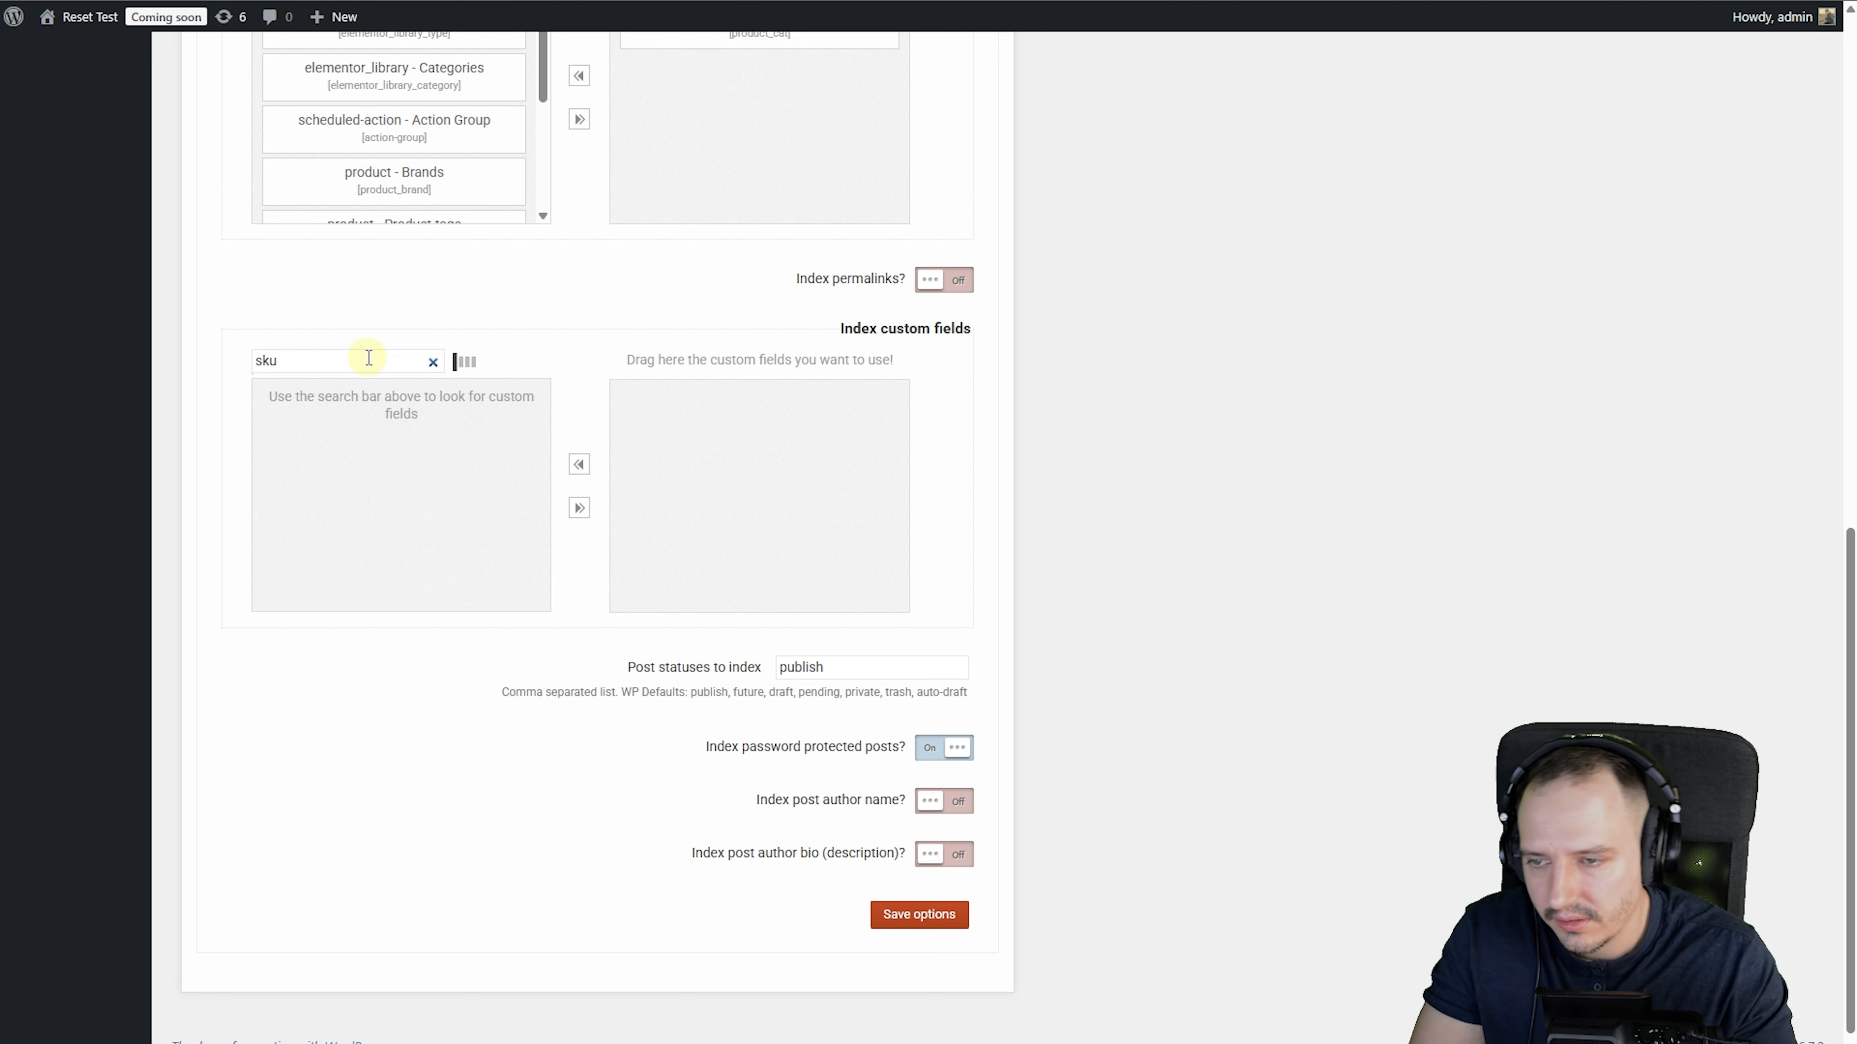
left_click_drag(378, 404, 790, 413)
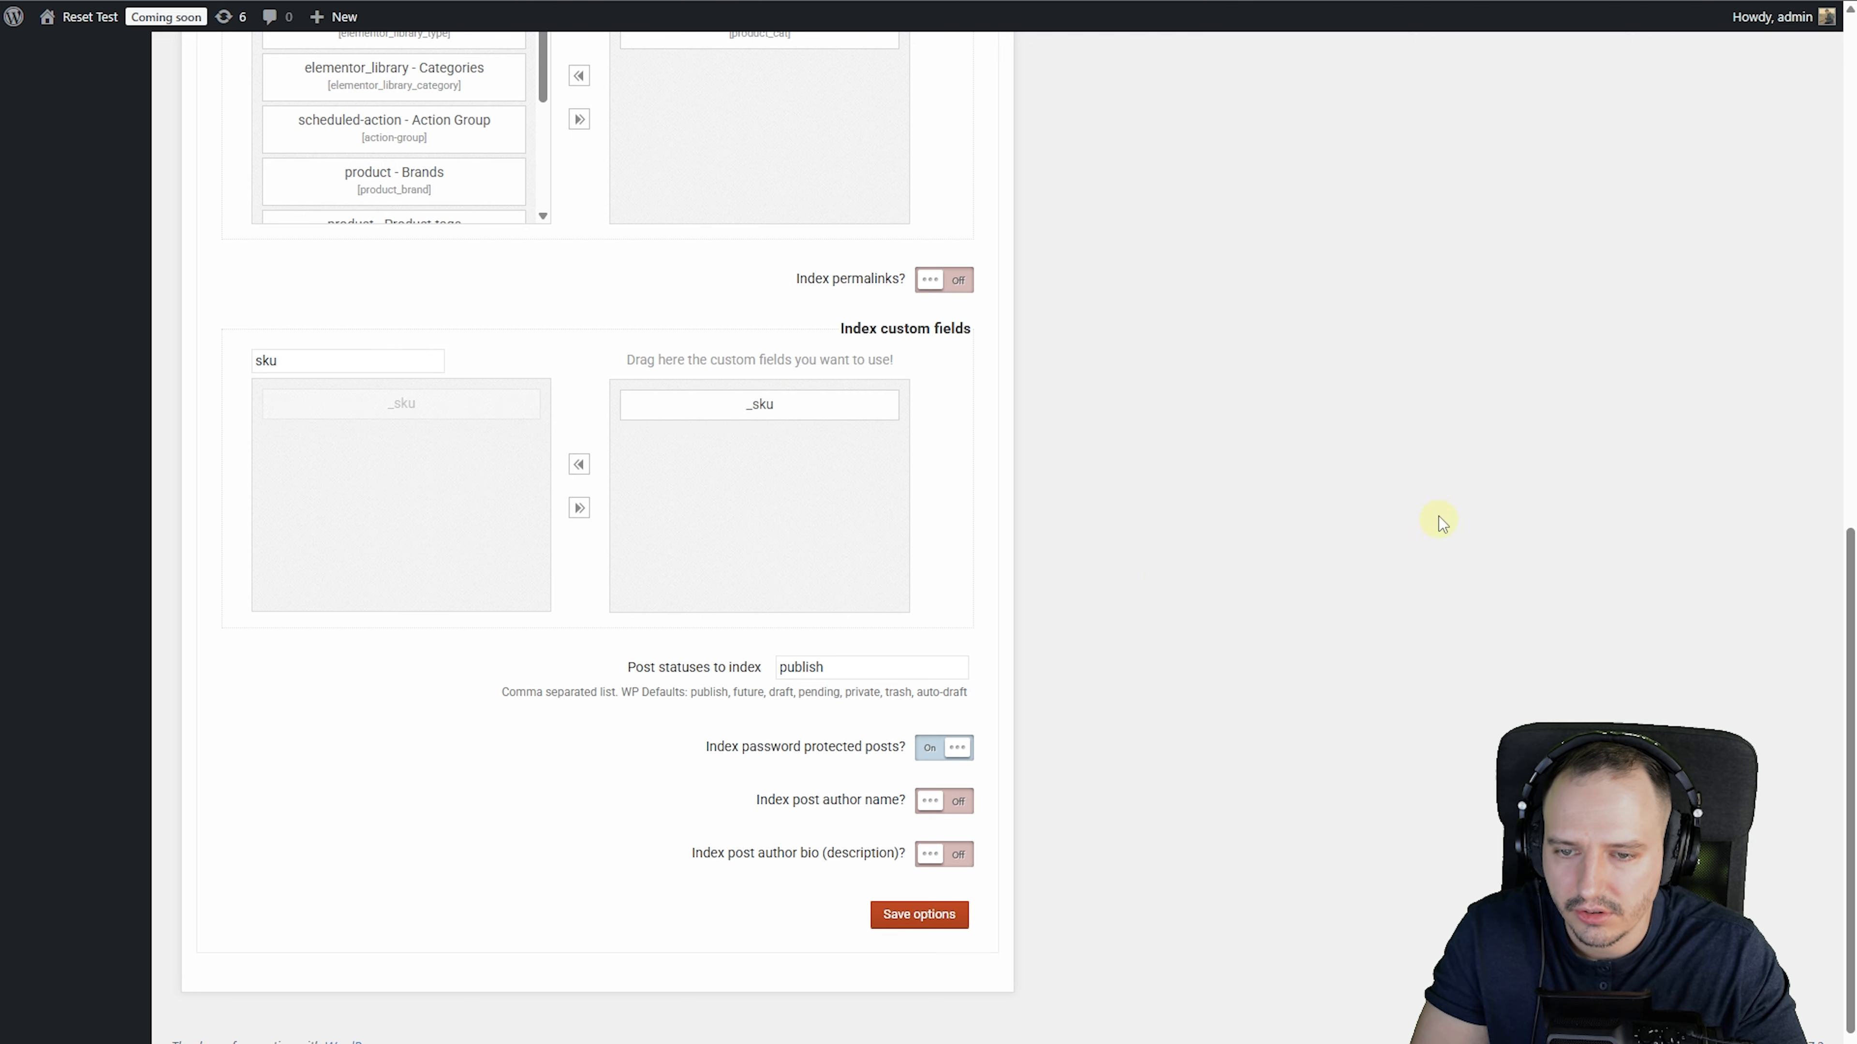
Save the index table options and generate a new index table.
left_click(914, 920)
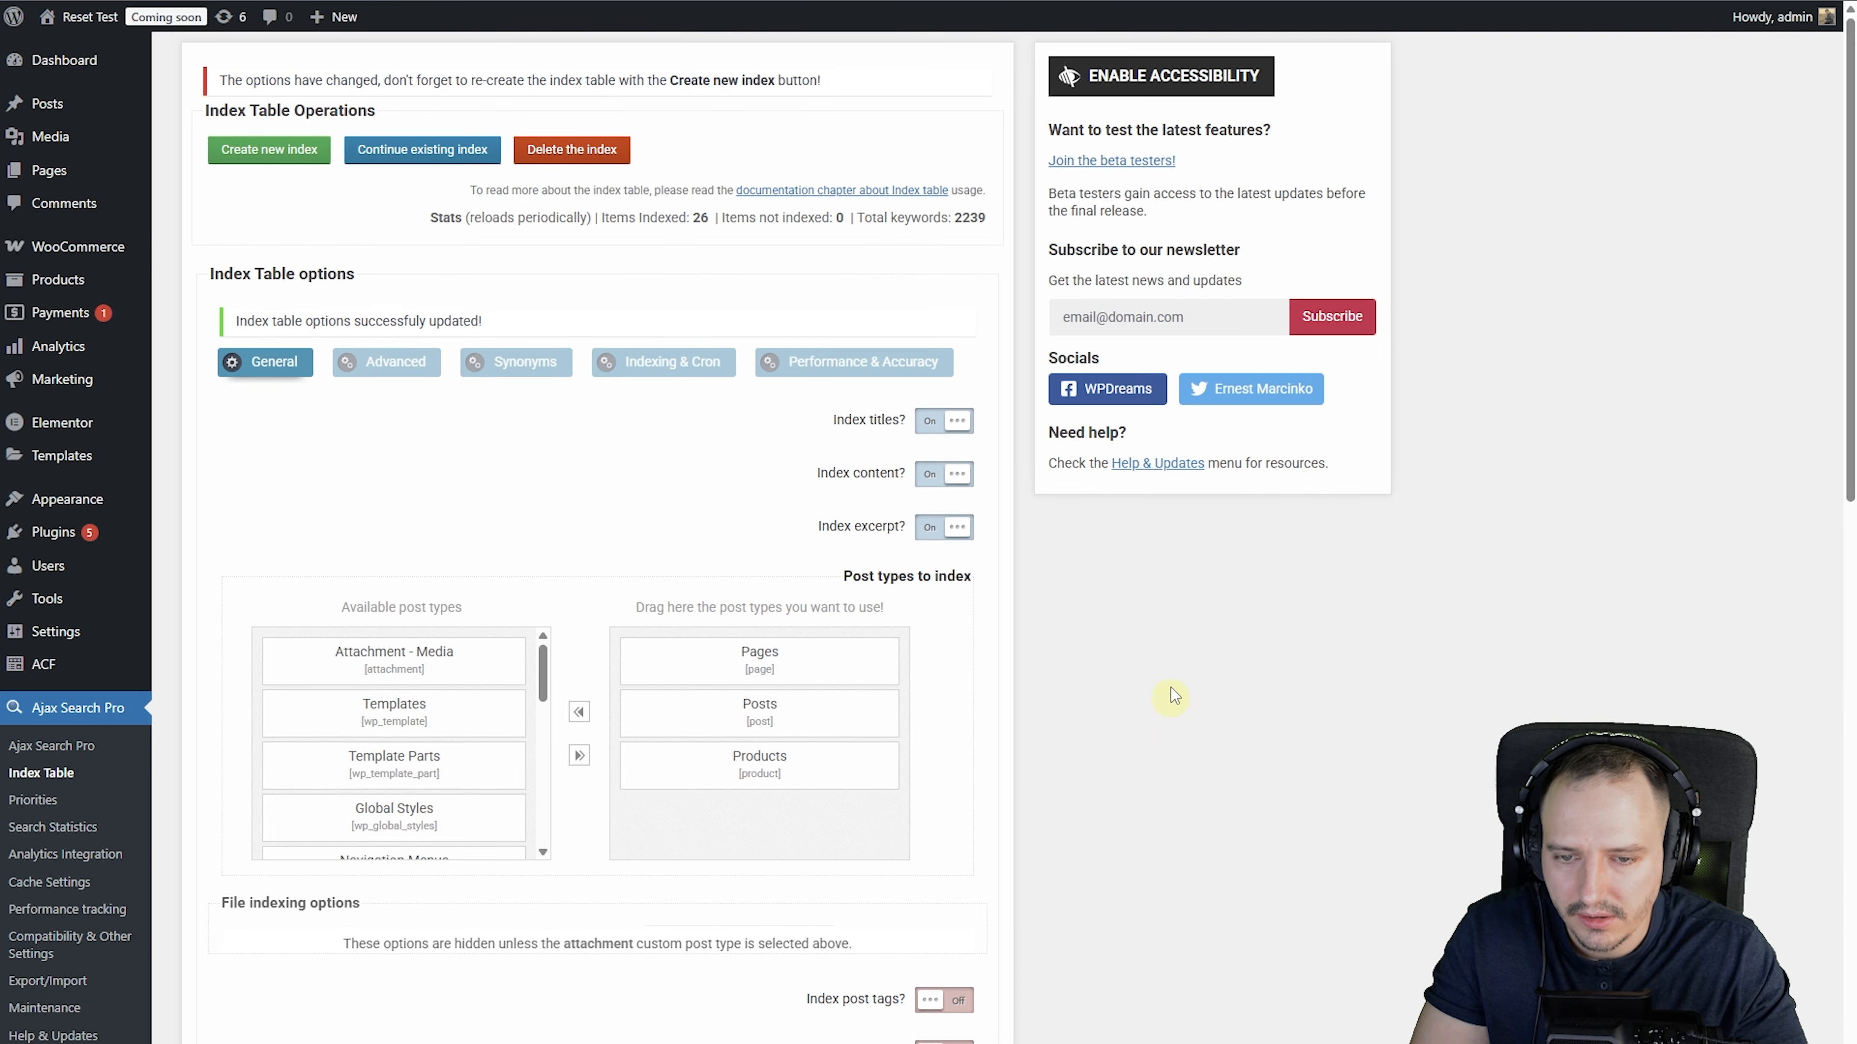
left_click(223, 150)
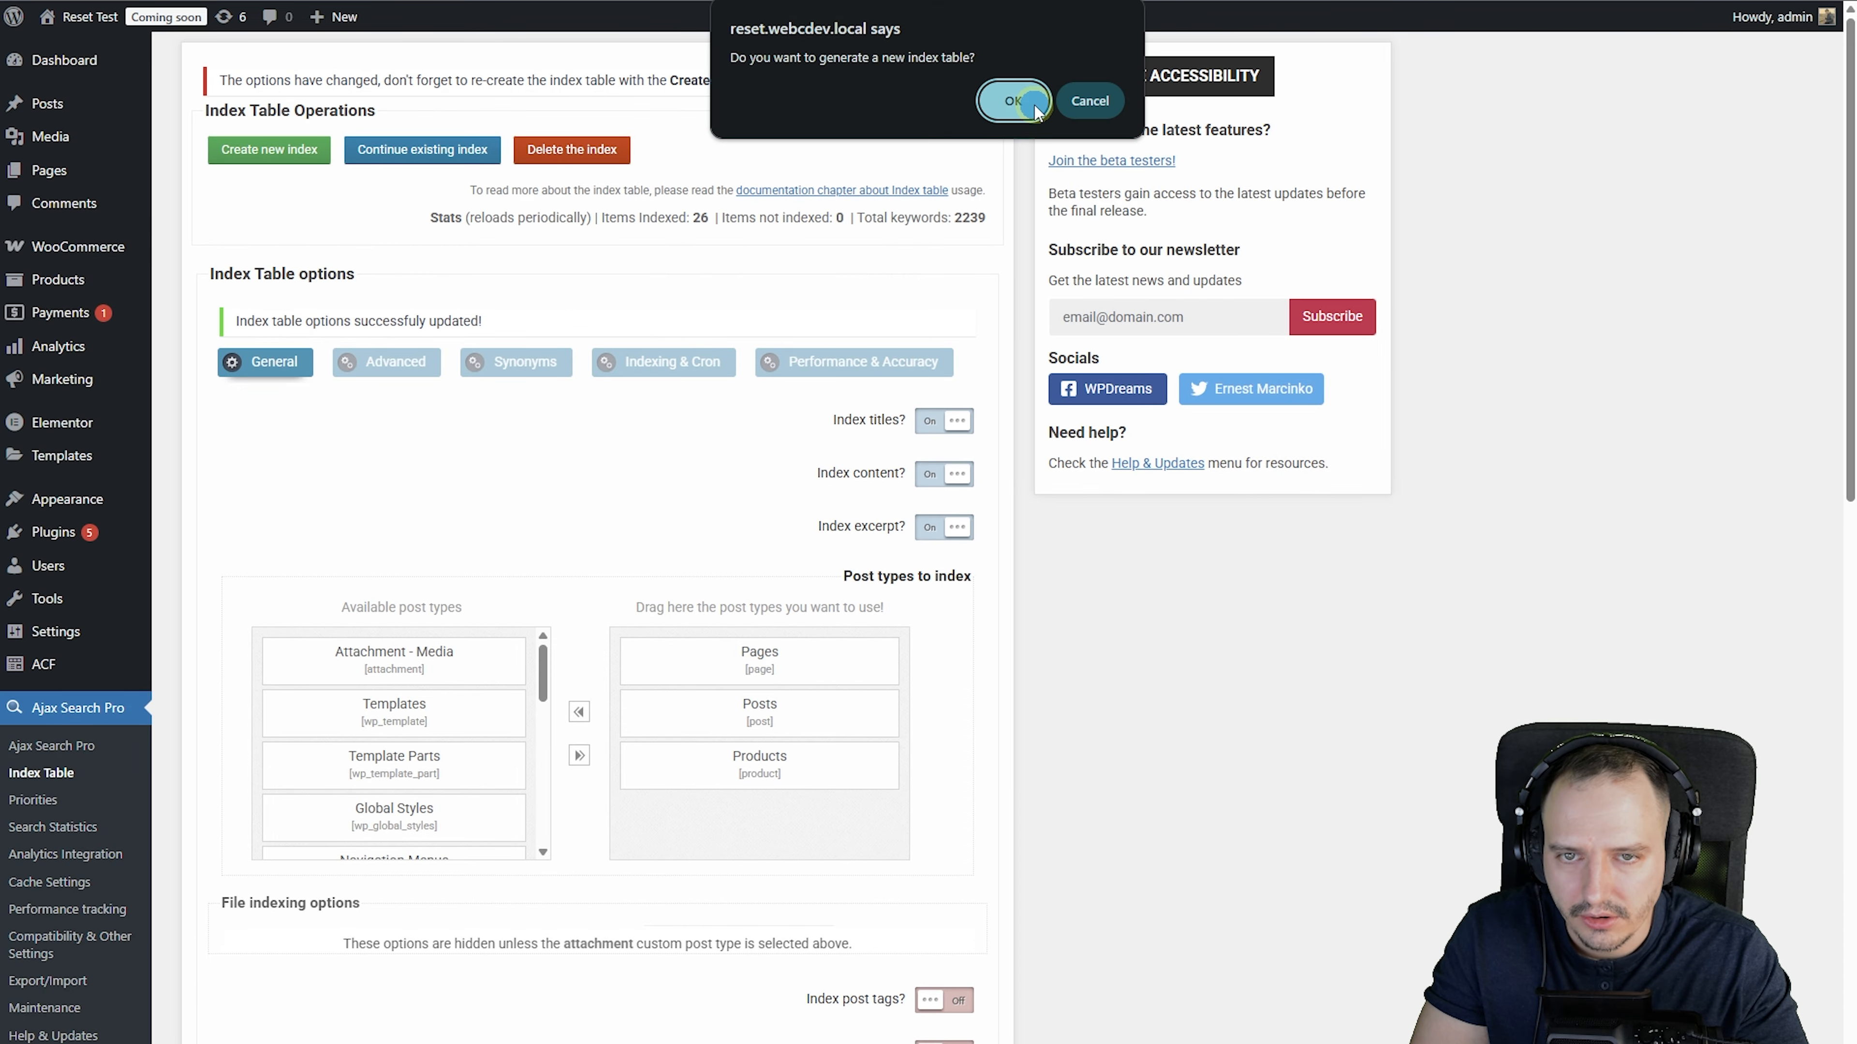
left_click(1012, 101)
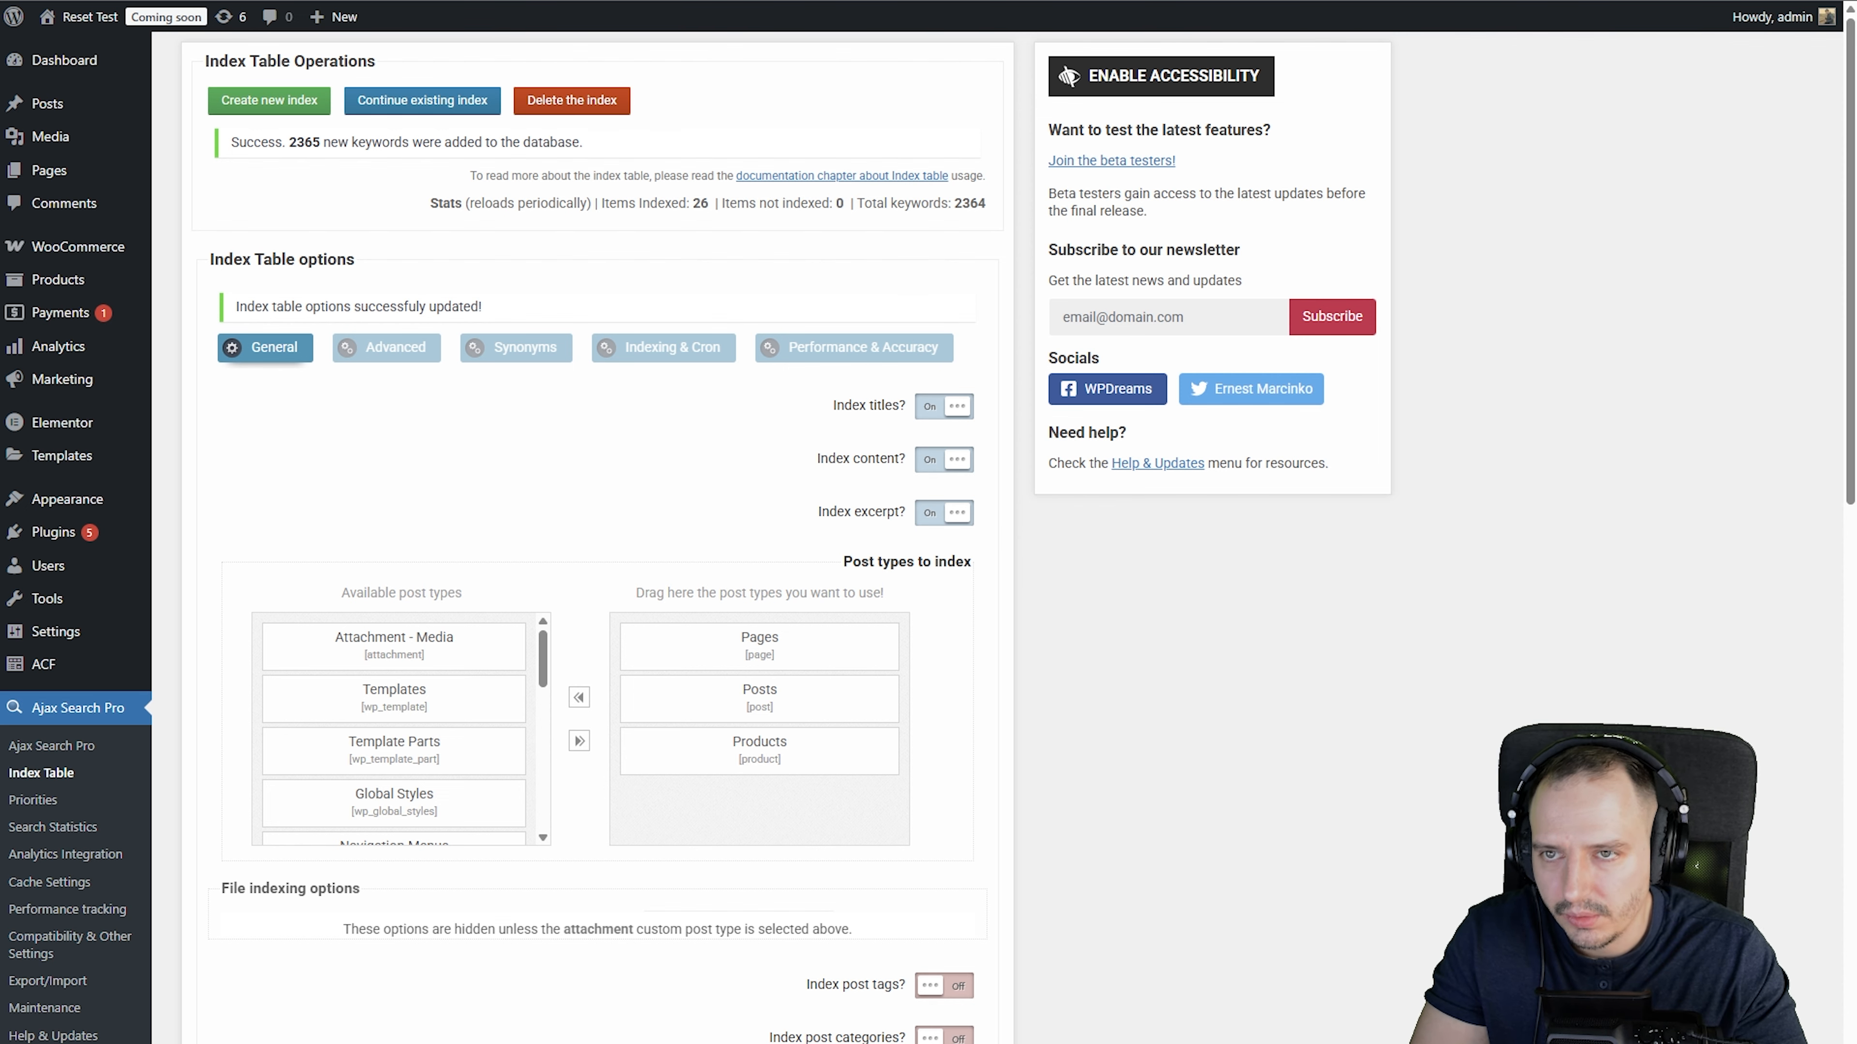
Return to the search instance settings, save them with the Index table engine, and search for Woo-beanie-logo in the preview.
left_click(229, 2)
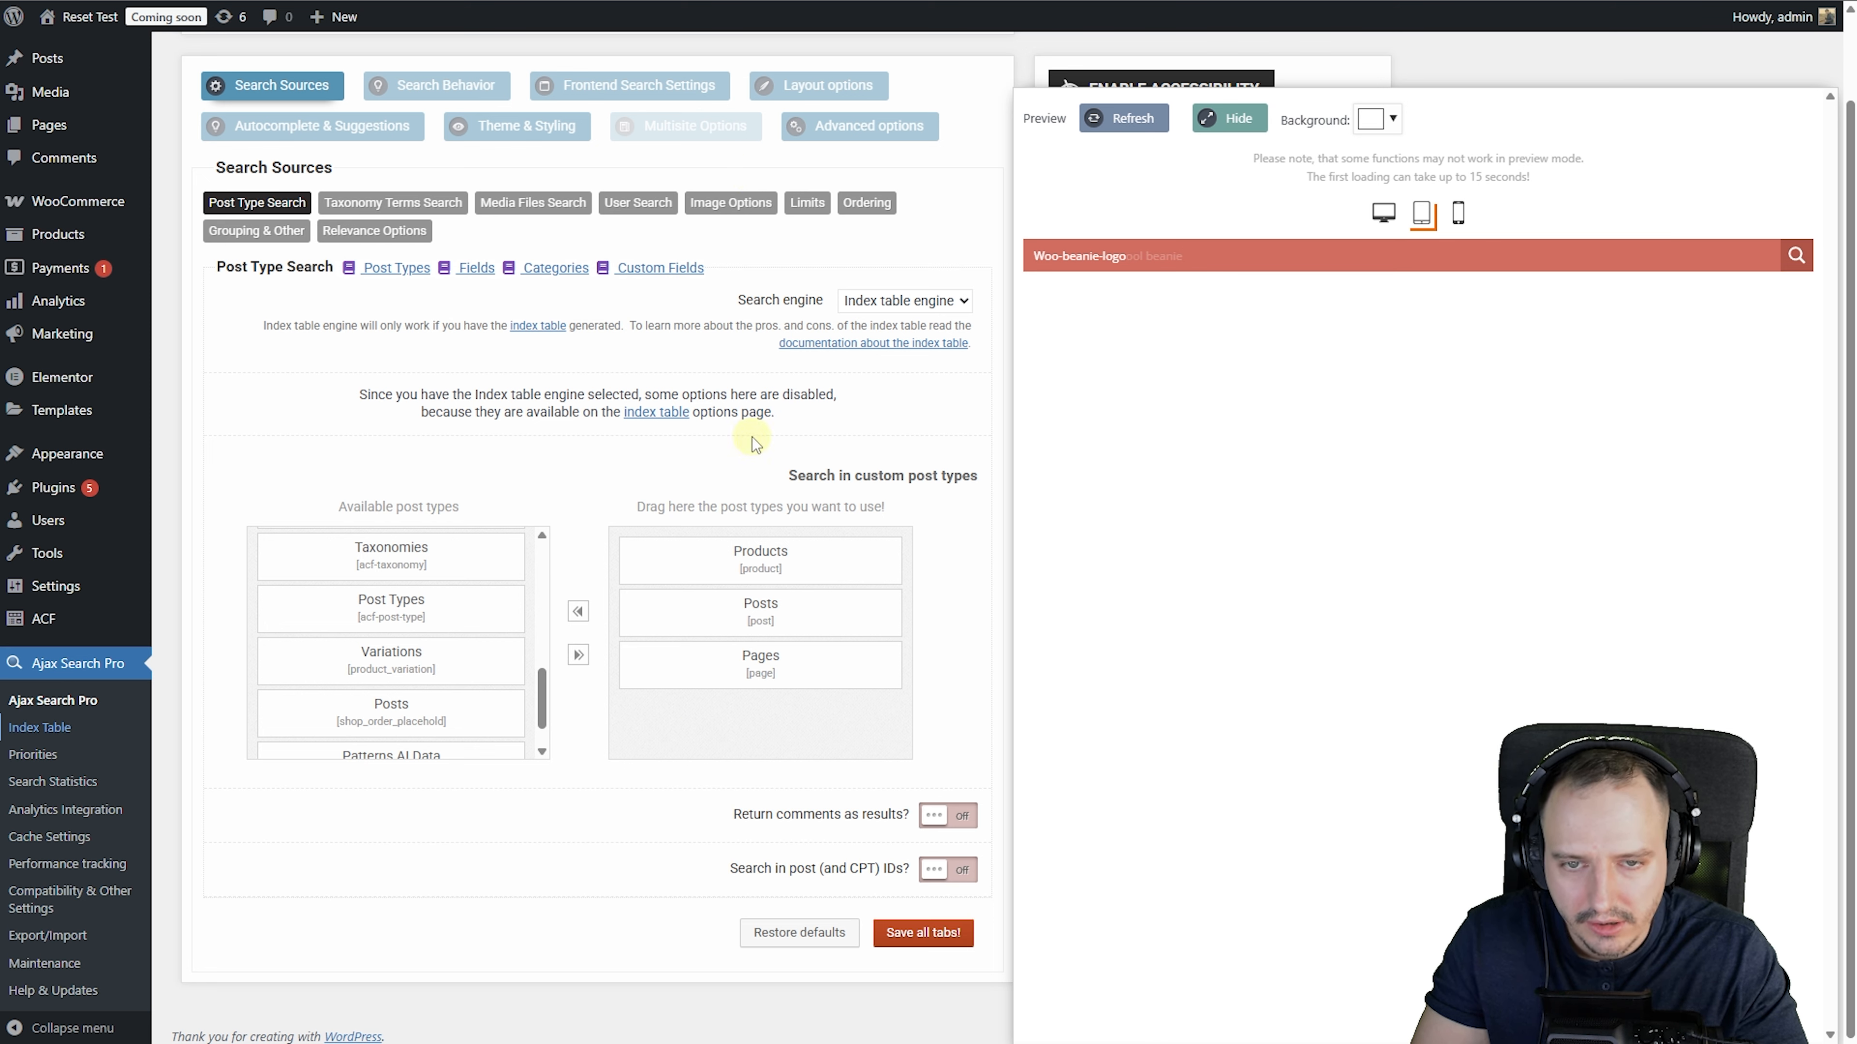
left_click(935, 937)
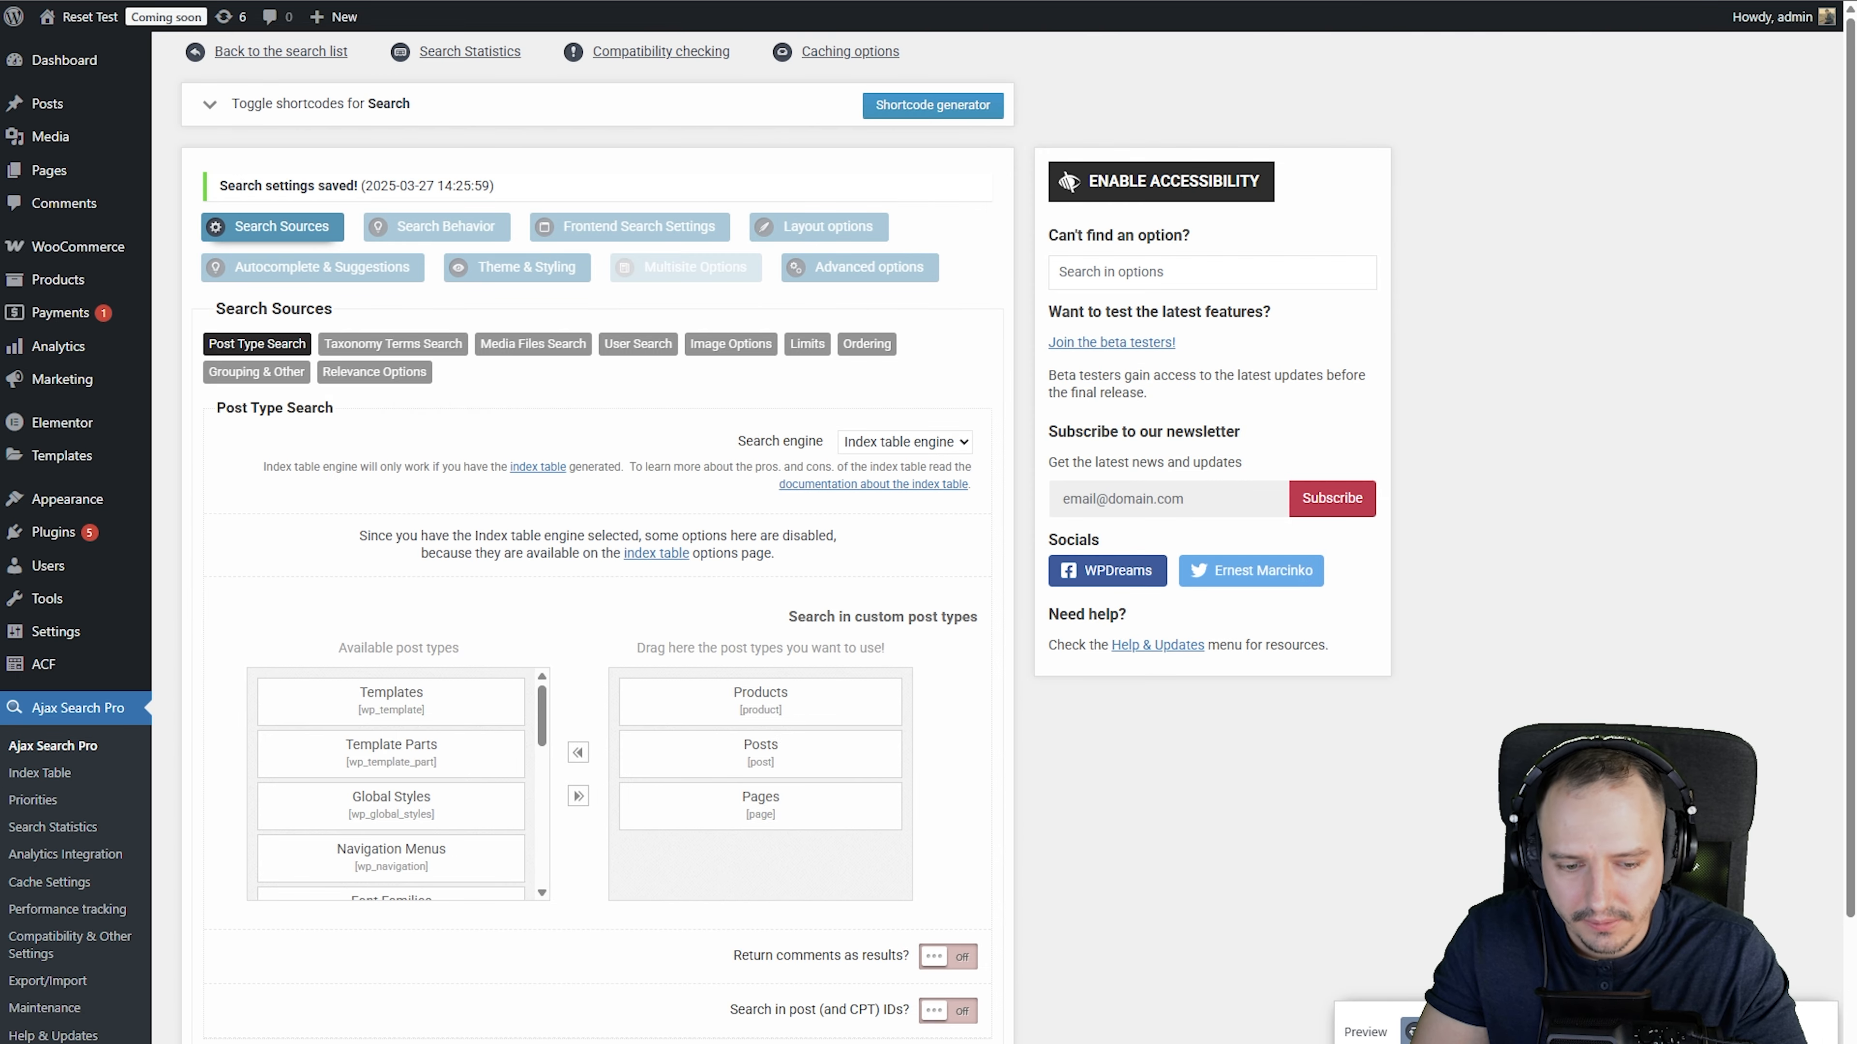
left_click(1352, 1028)
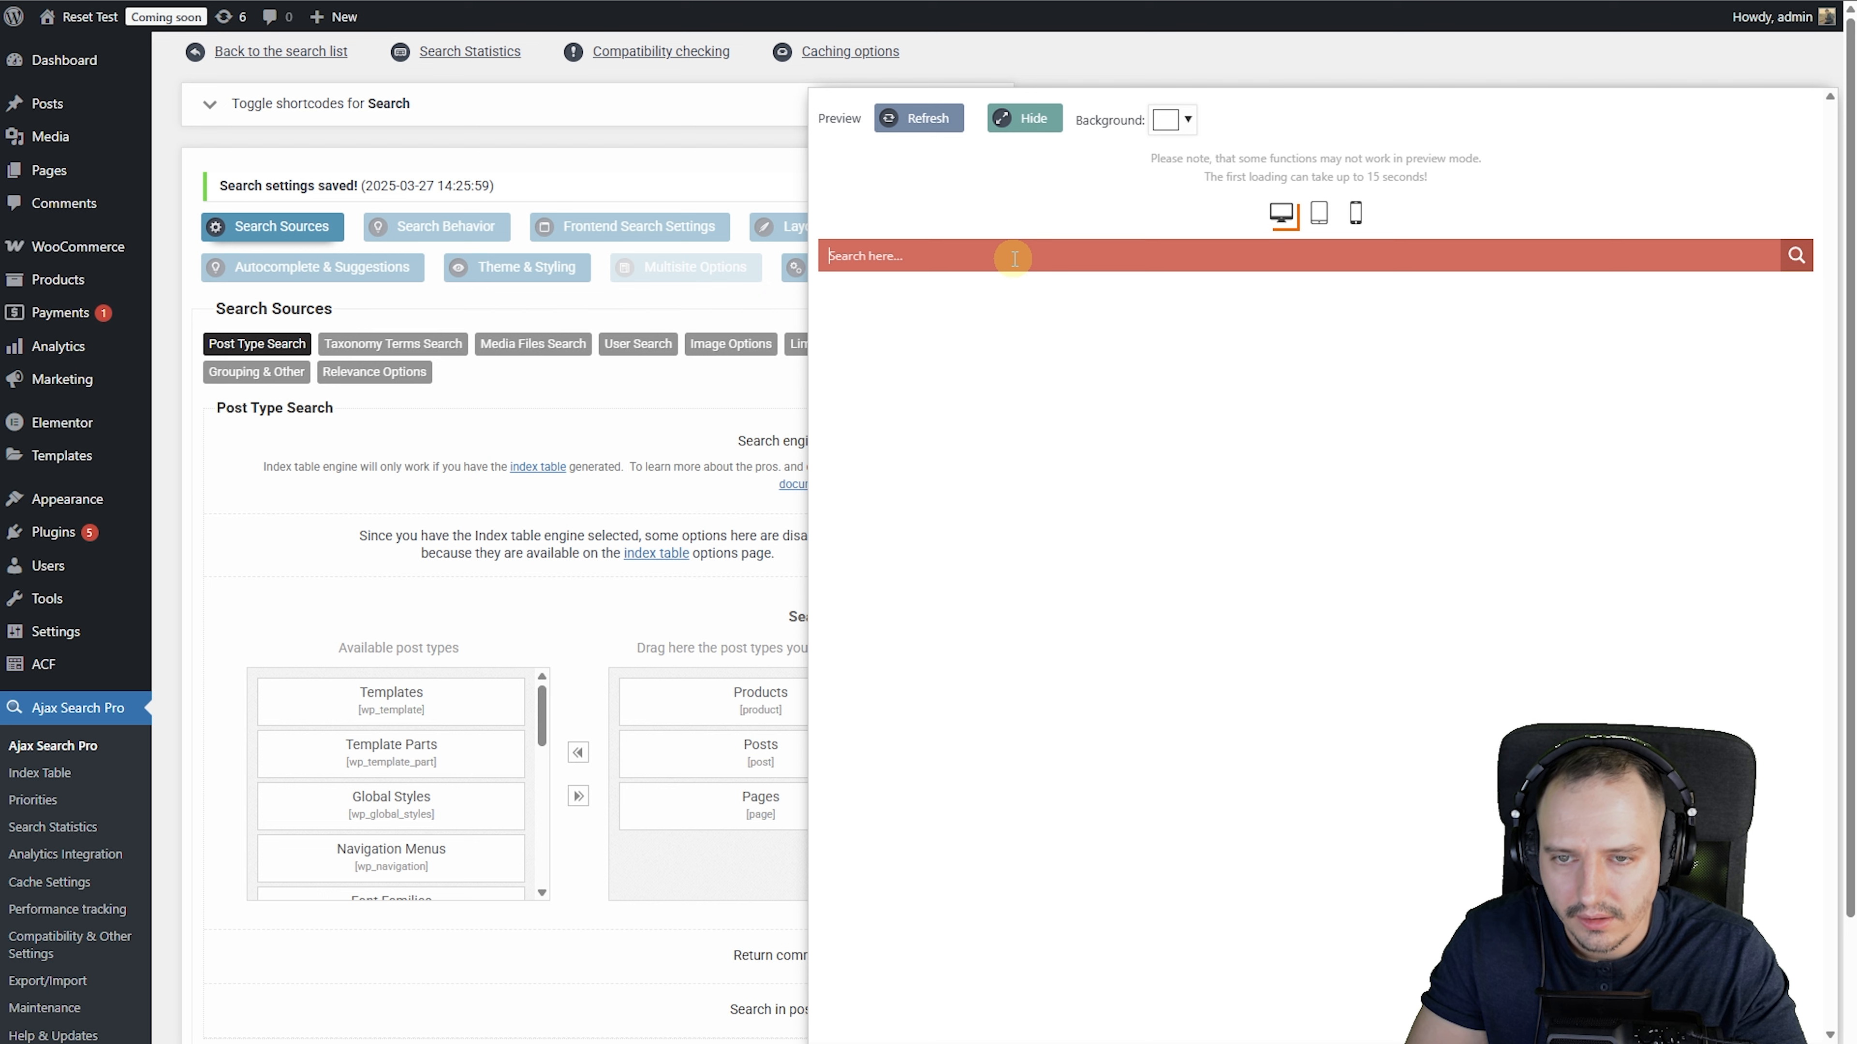
type("Woo-beanie-logo")
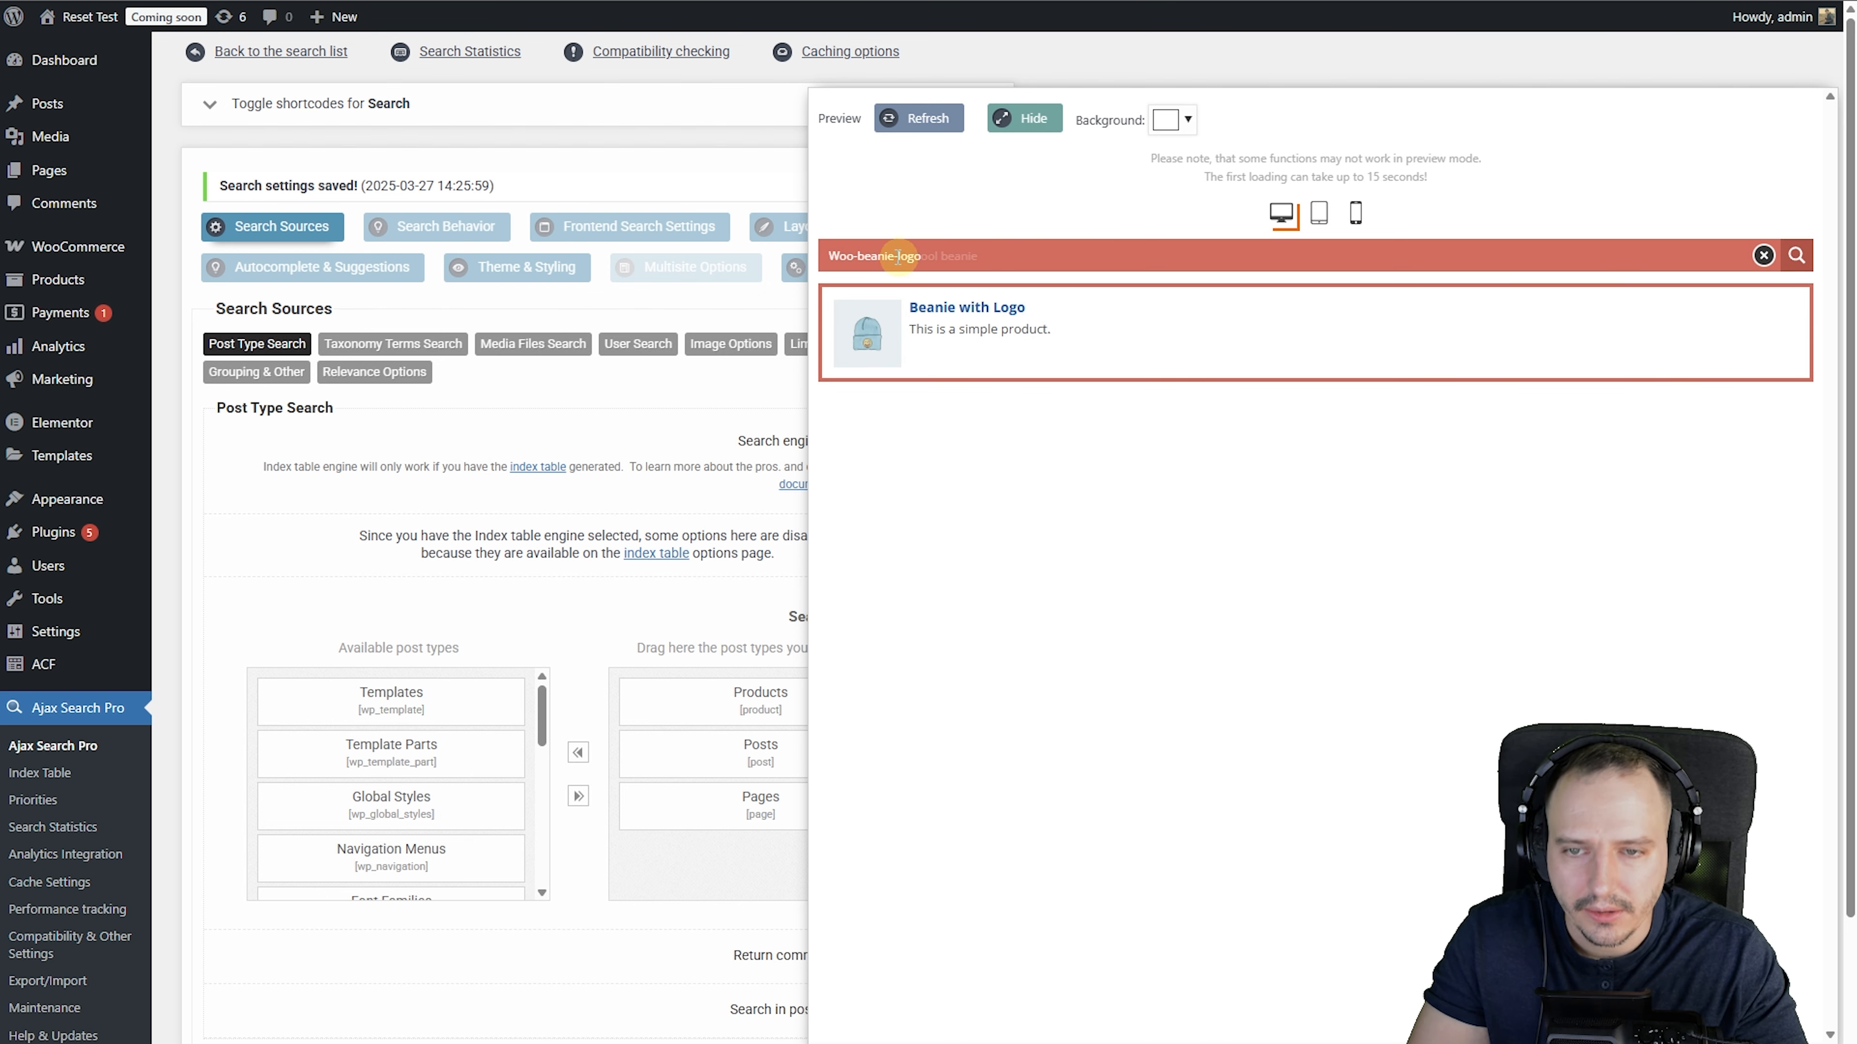
Test the SKU variants Woo beanie-logo, Woo beanie logo, Woo beanielogo and Woobeanielogo in the preview search.
left_click(856, 255)
key("BackSpace")
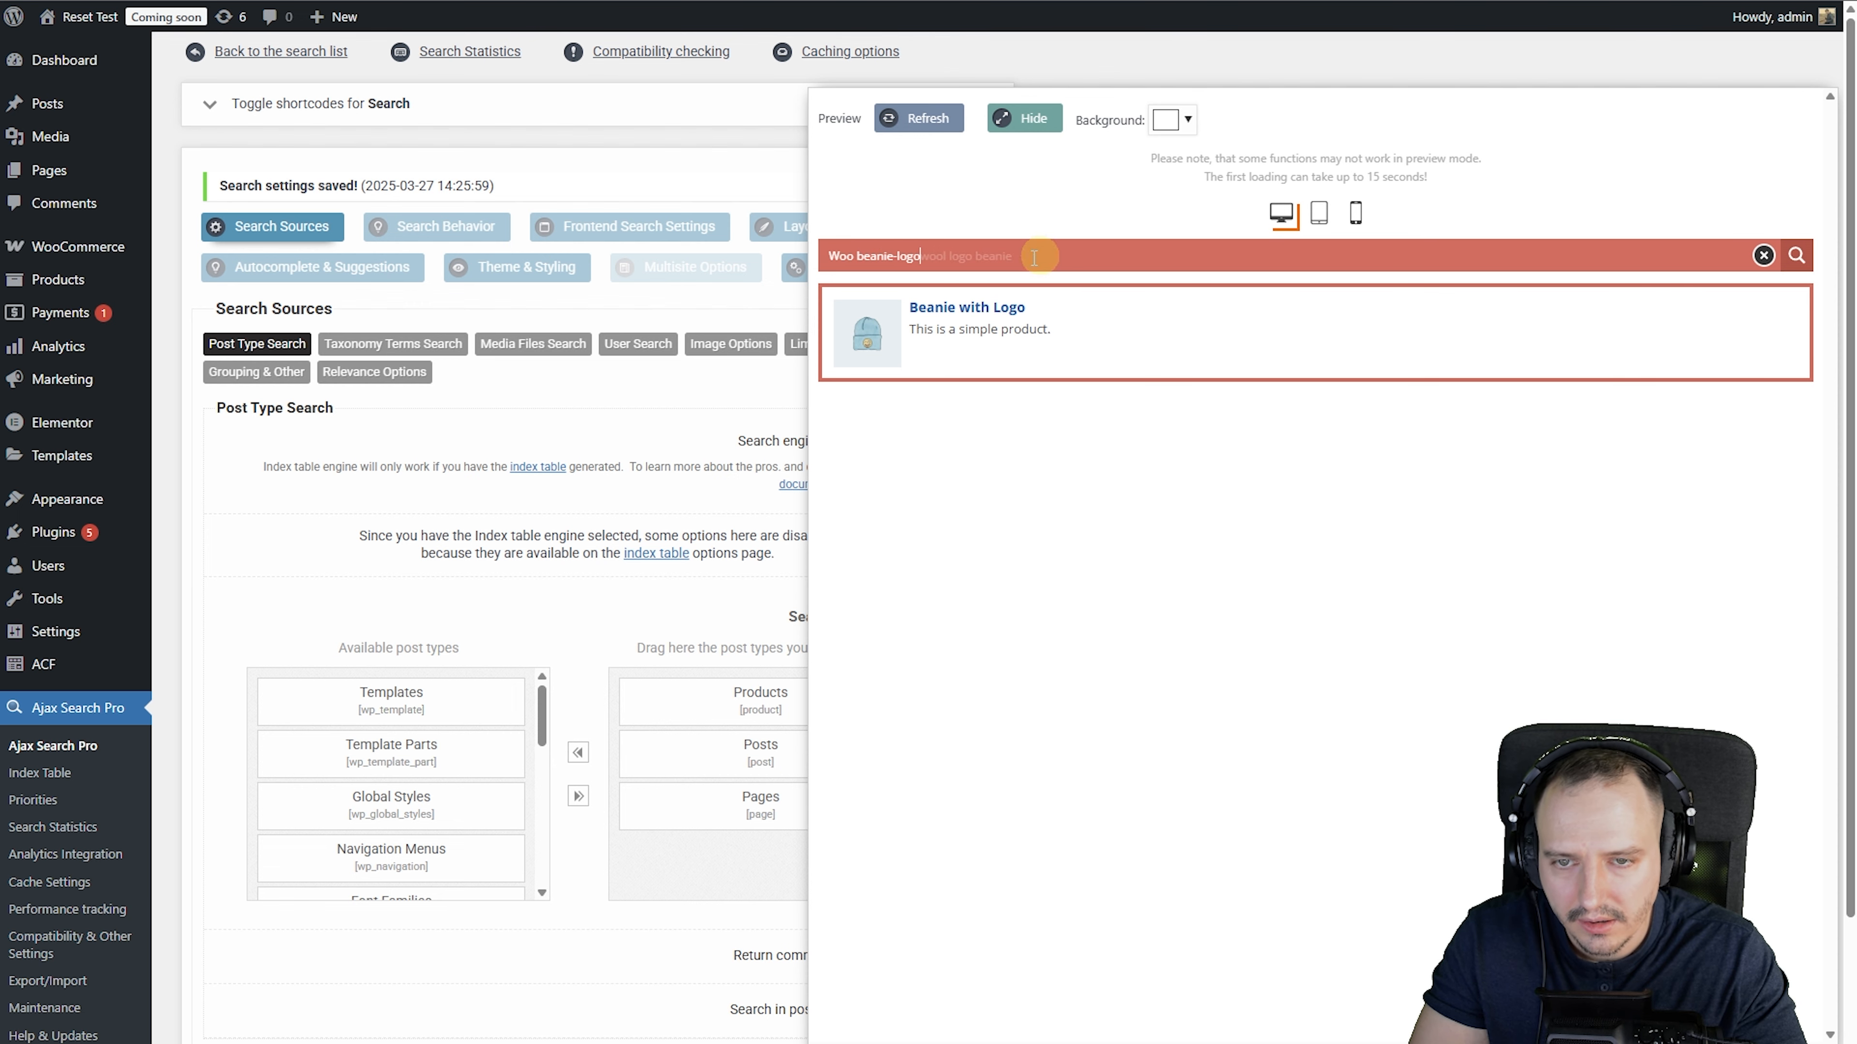
left_click(898, 255)
key("BackSpace")
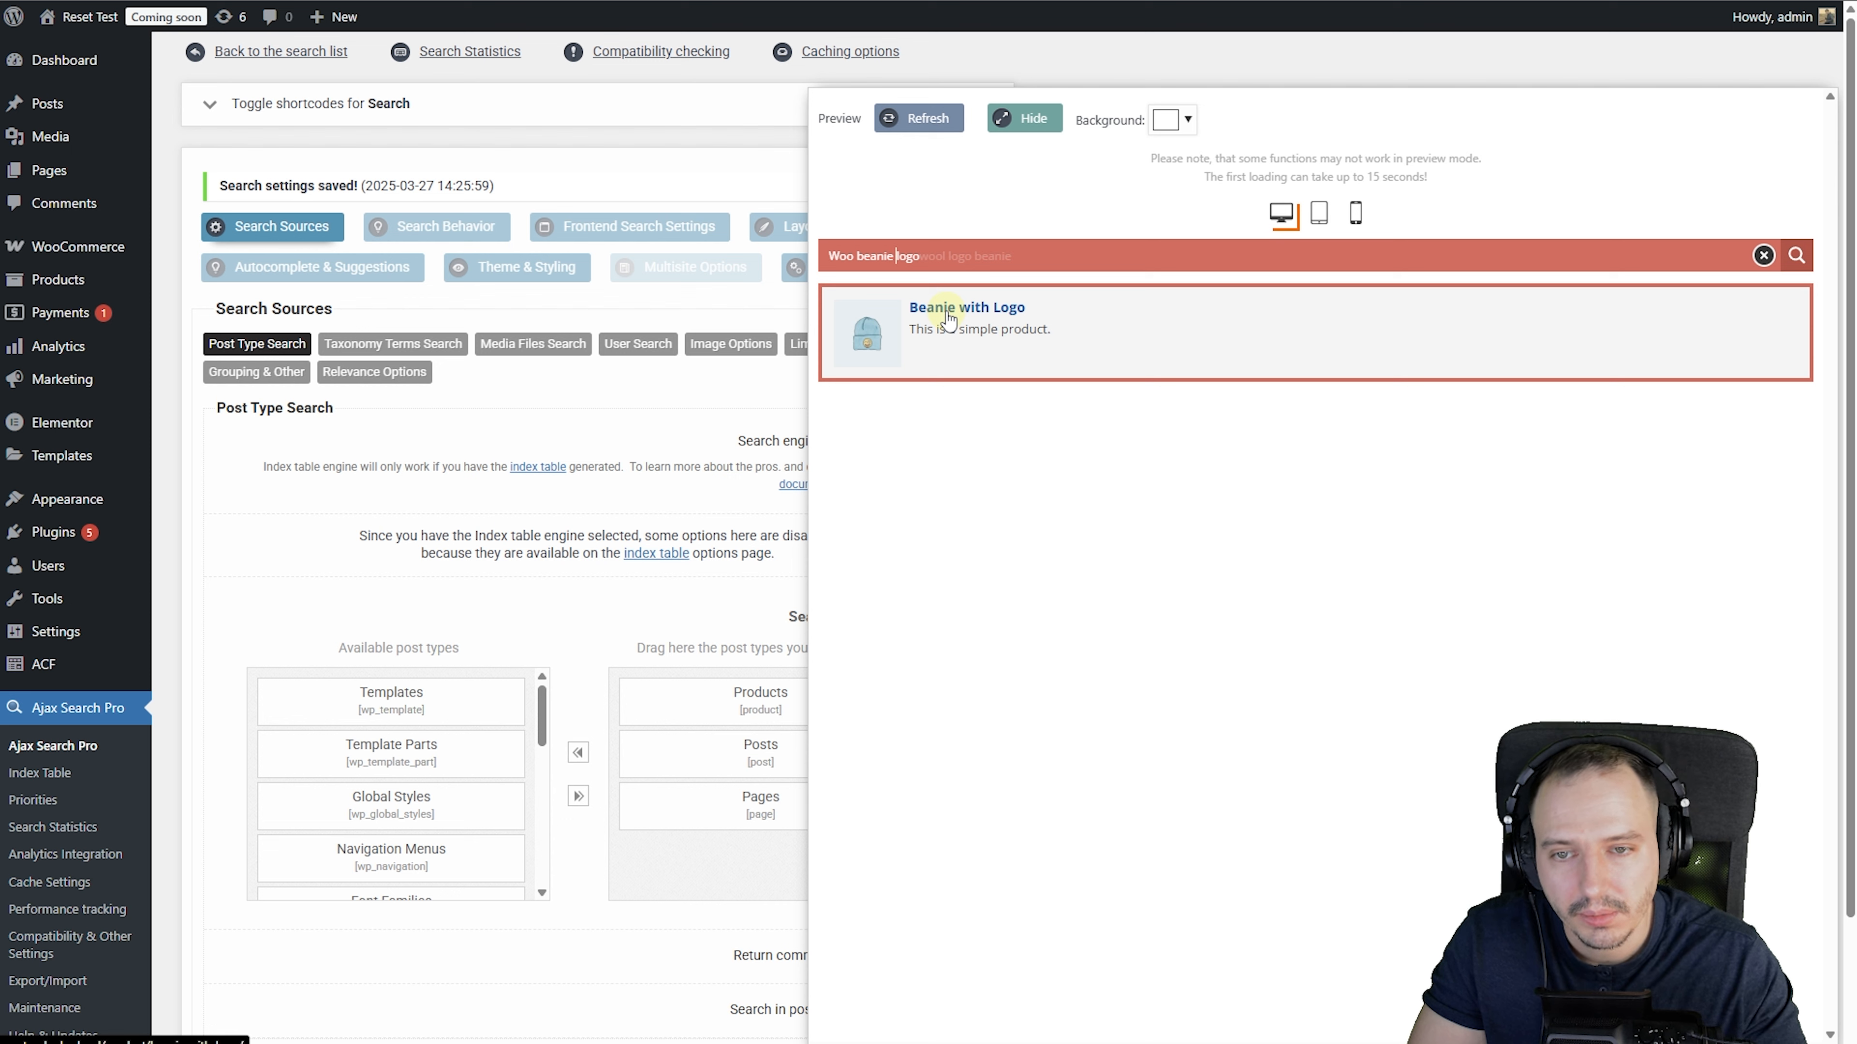
key("BackSpace")
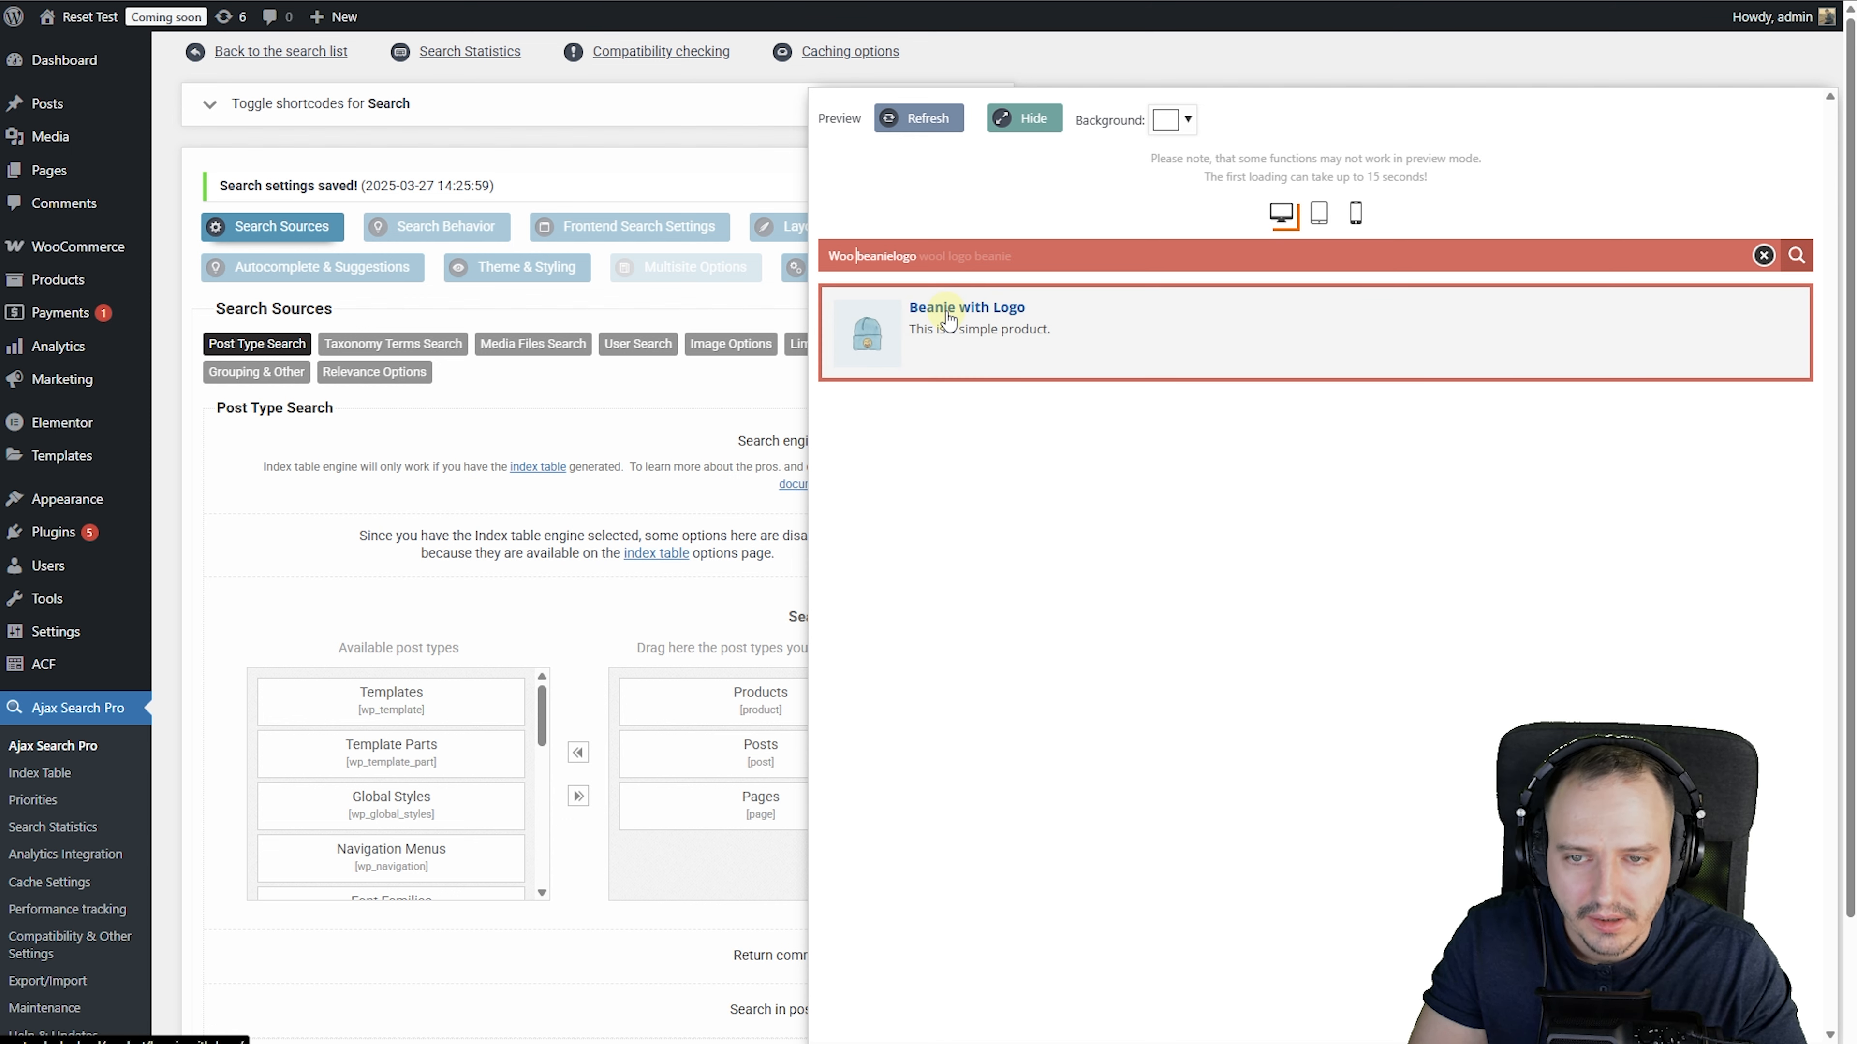
key("BackSpace")
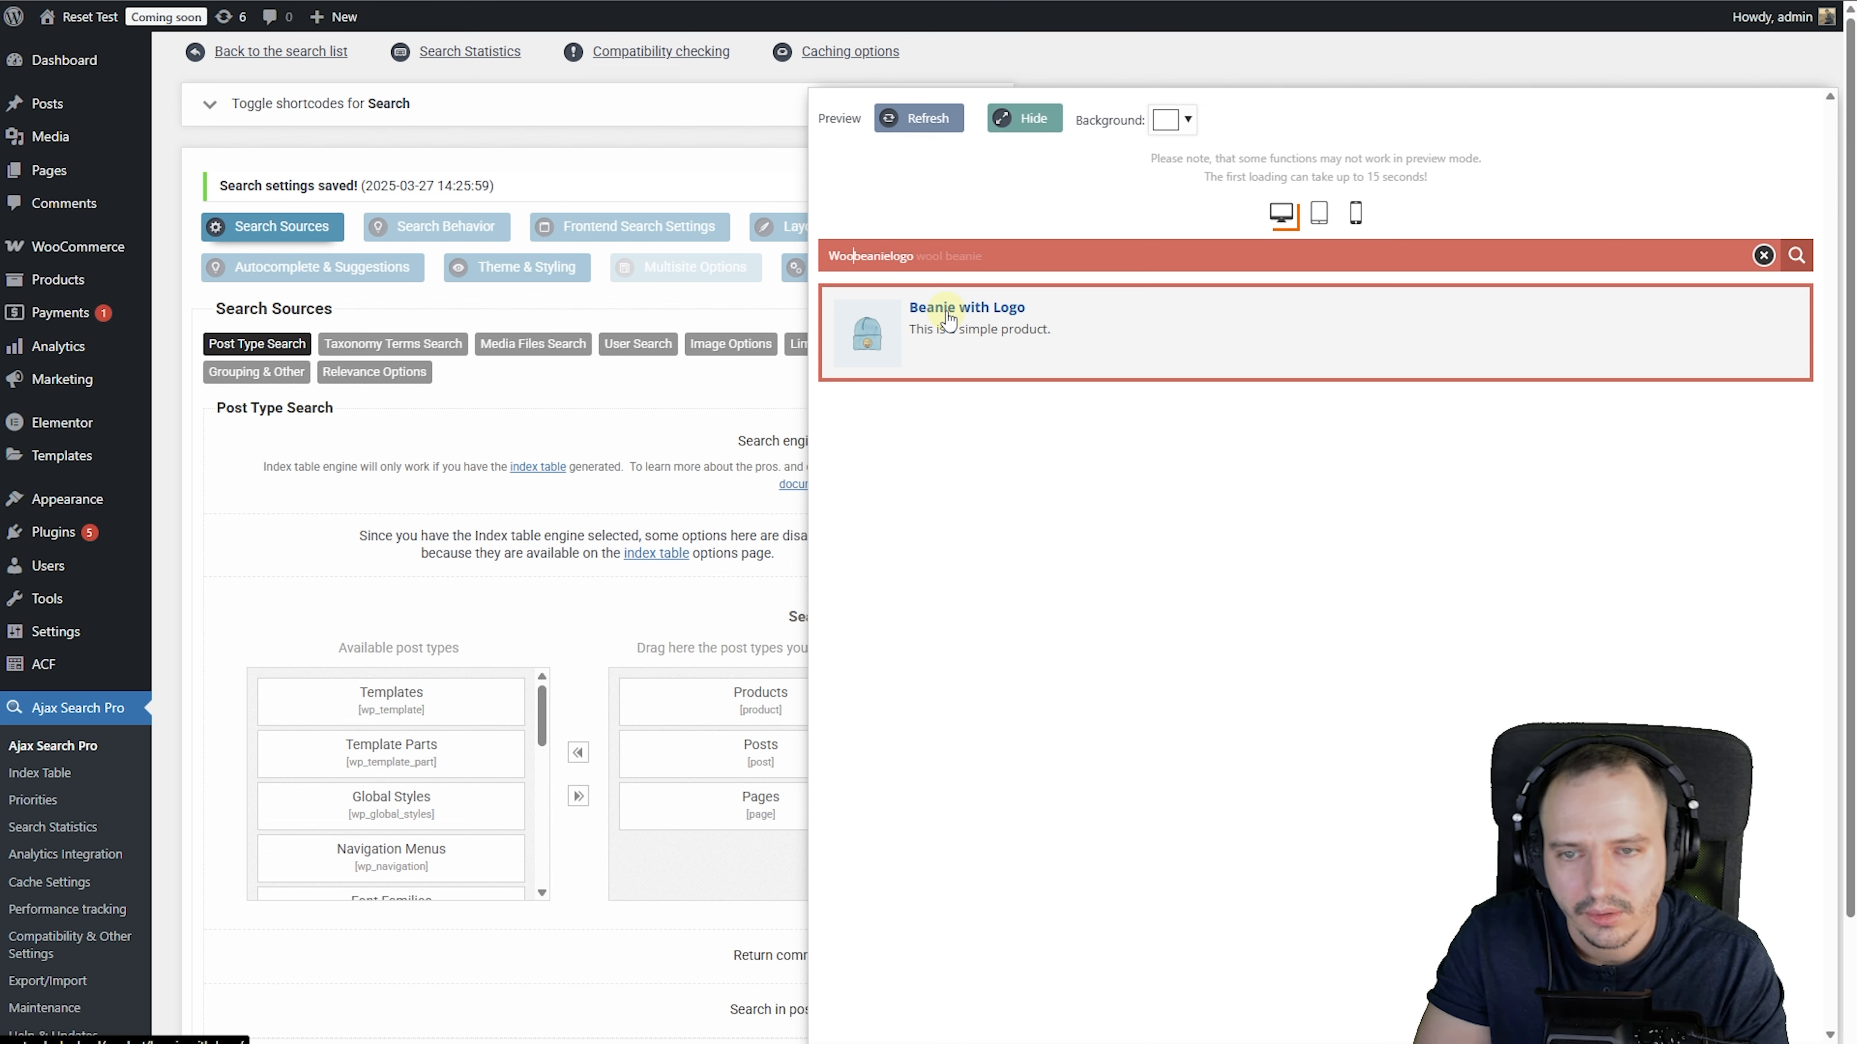
Narrow the preview panel so it no longer covers the search engine setting.
double_click(957, 249)
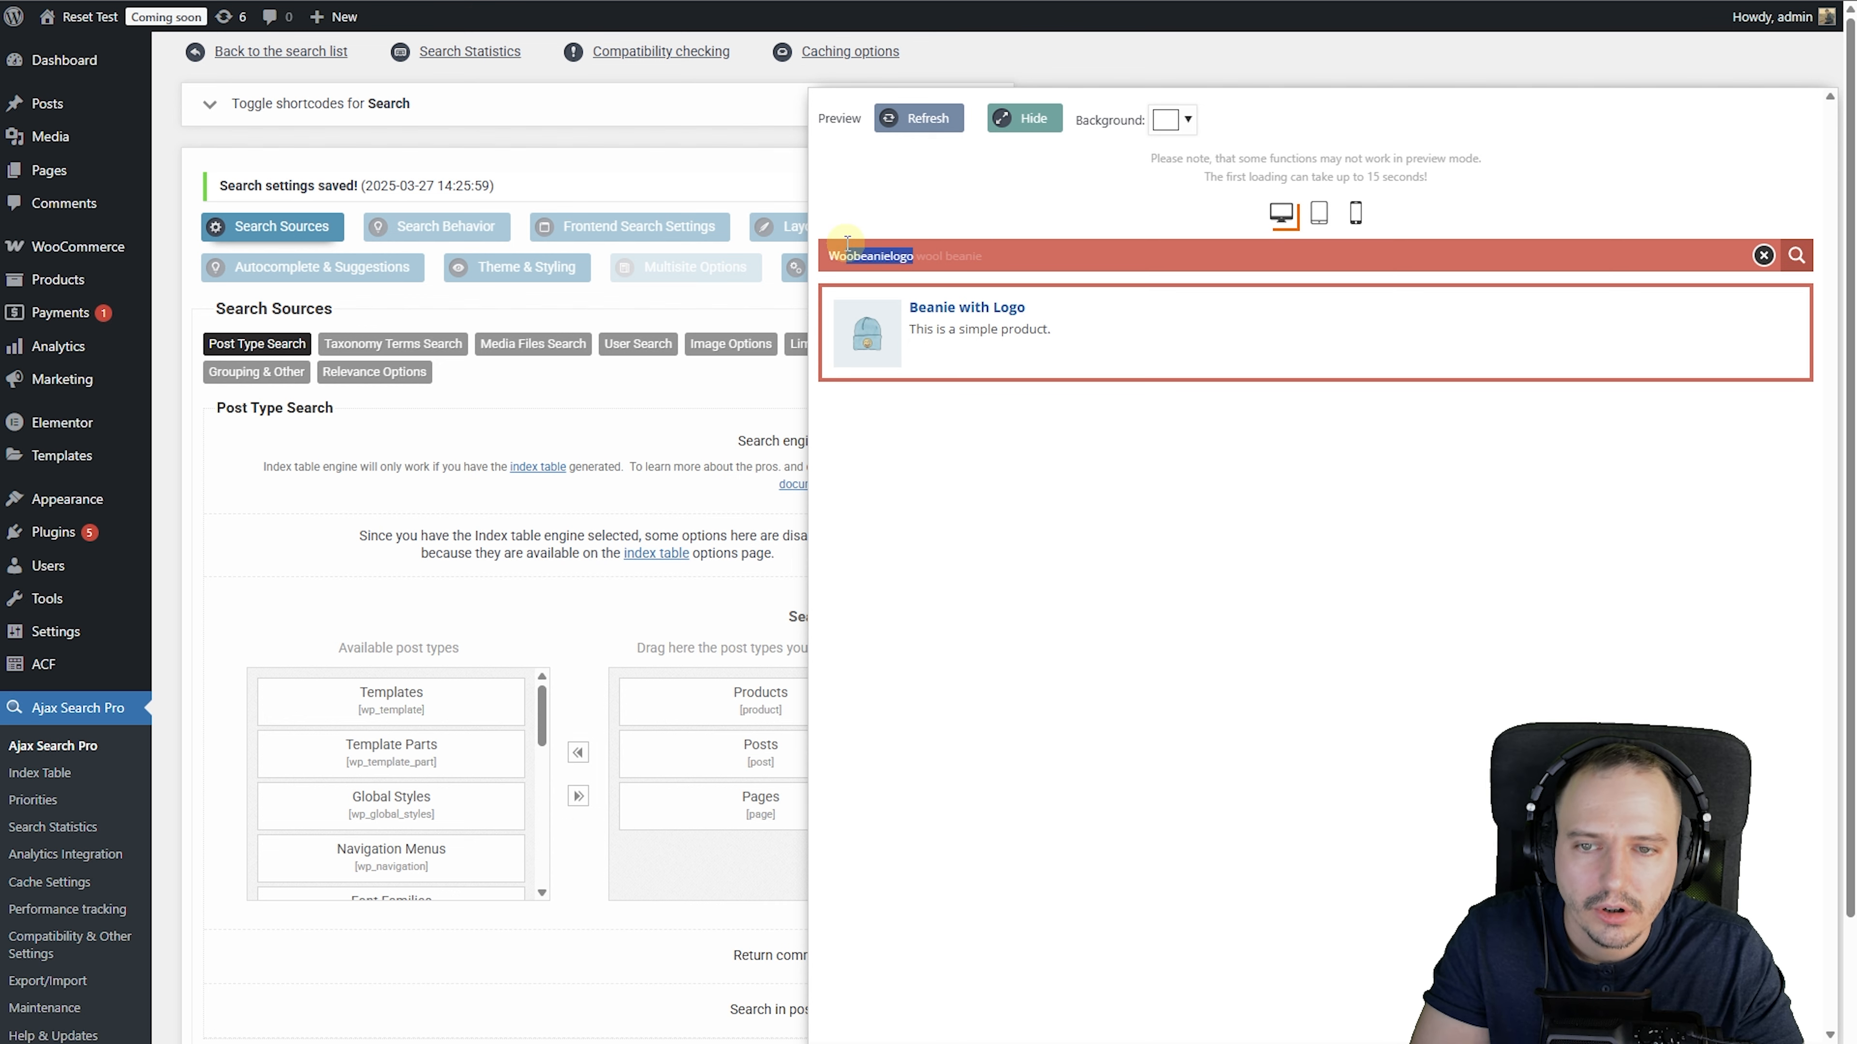
left_click(957, 248)
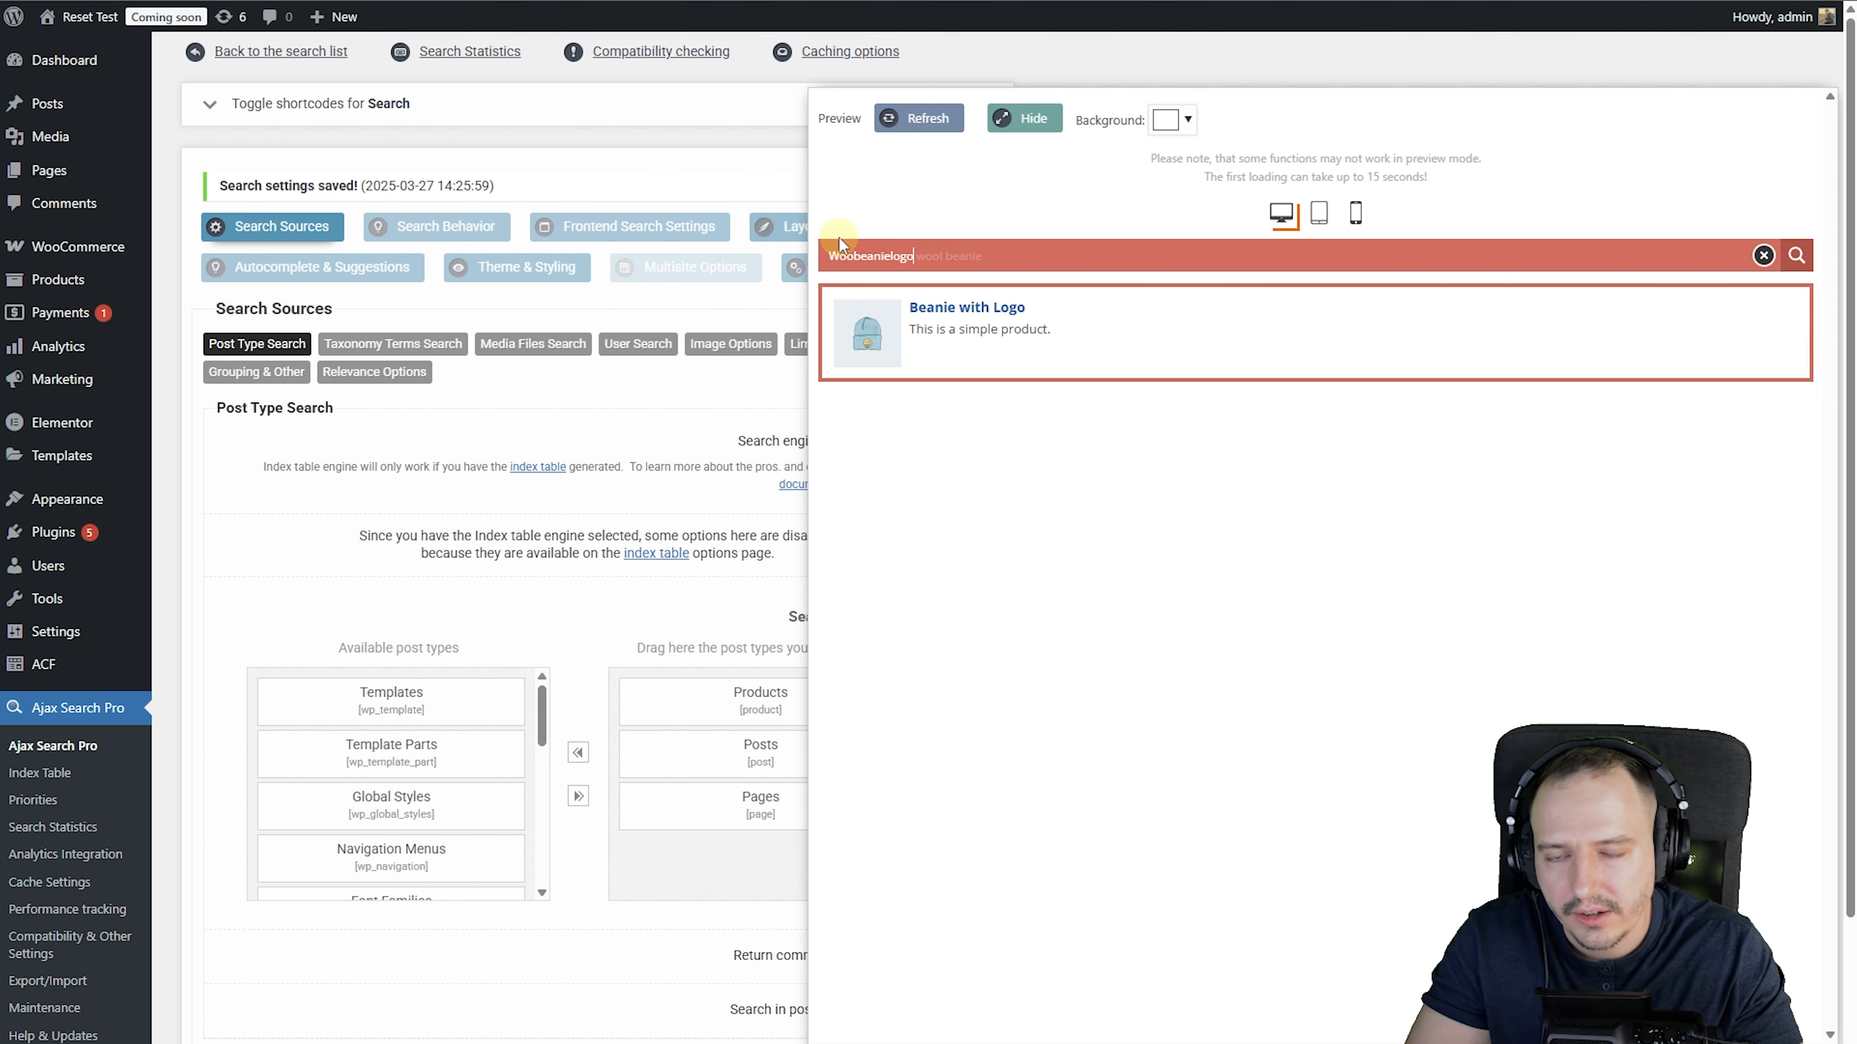
left_click_drag(808, 239, 1024, 241)
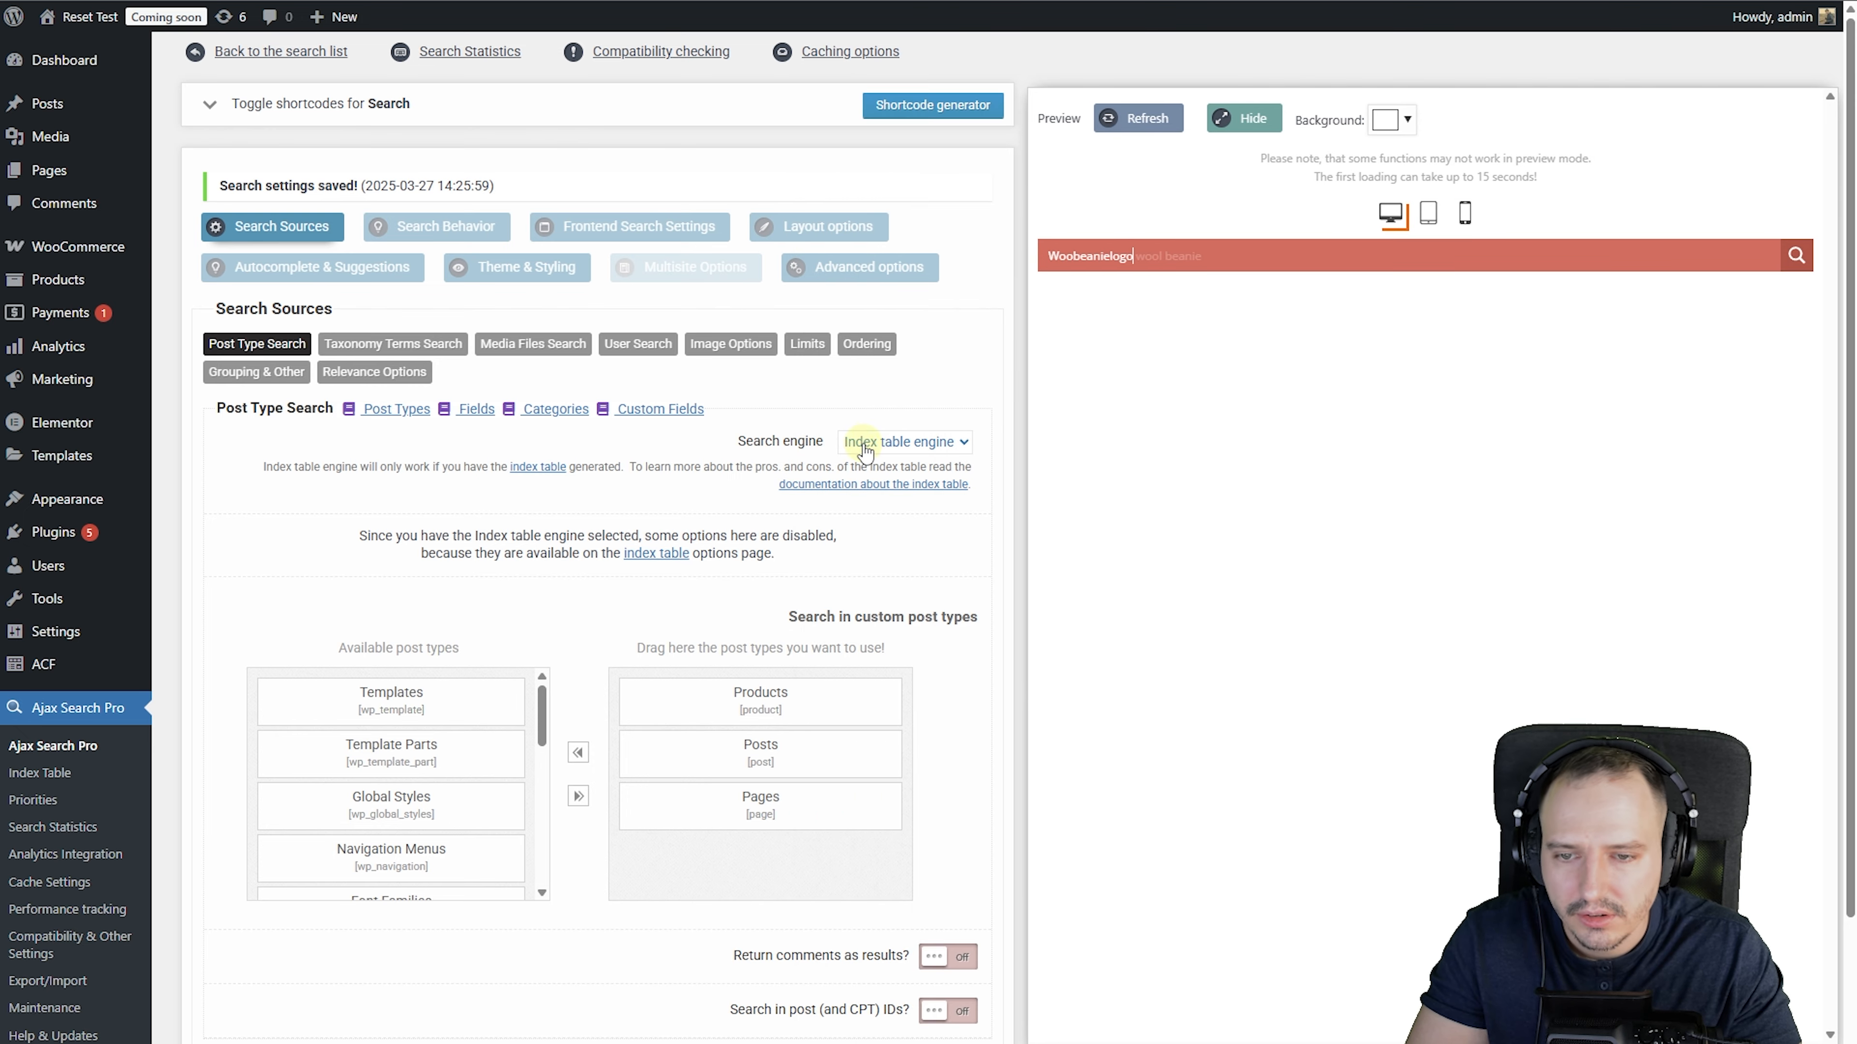